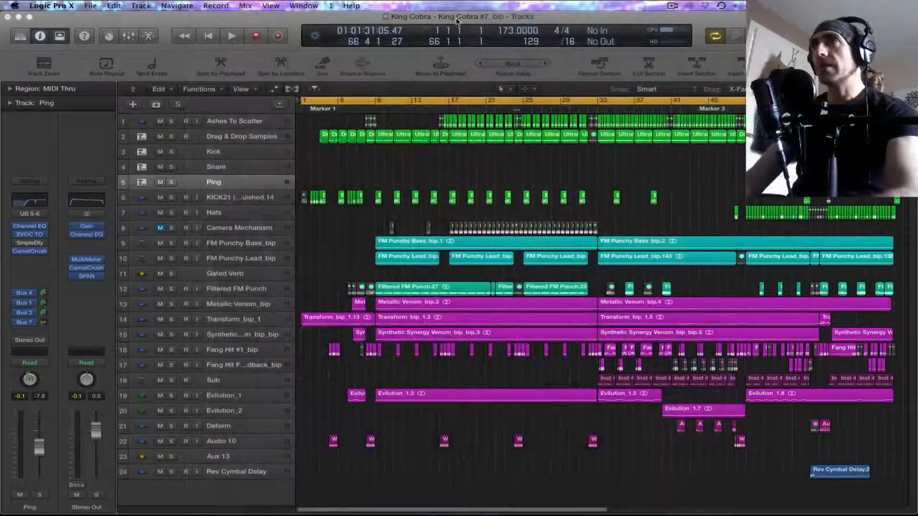
Step: Play the existing arrangement to its end near bar 65, turning cycle mode off so playback does not loop
{"action": "key", "text": "space"}
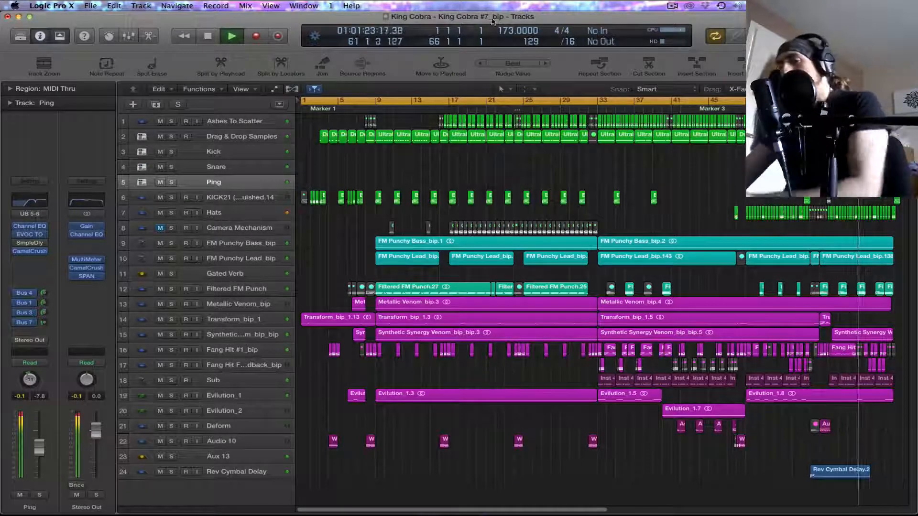
{"action": "scroll", "coordinate": [680, 159], "scroll_direction": "right", "scroll_amount": 5}
{"action": "scroll", "coordinate": [680, 160], "scroll_direction": "right", "scroll_amount": 3}
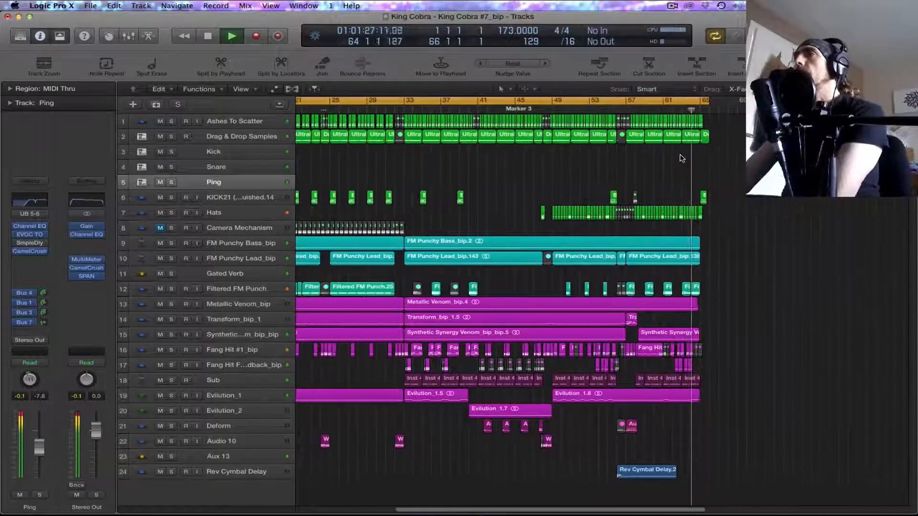
{"action": "left_click", "coordinate": [696, 101]}
{"action": "key", "text": "space"}
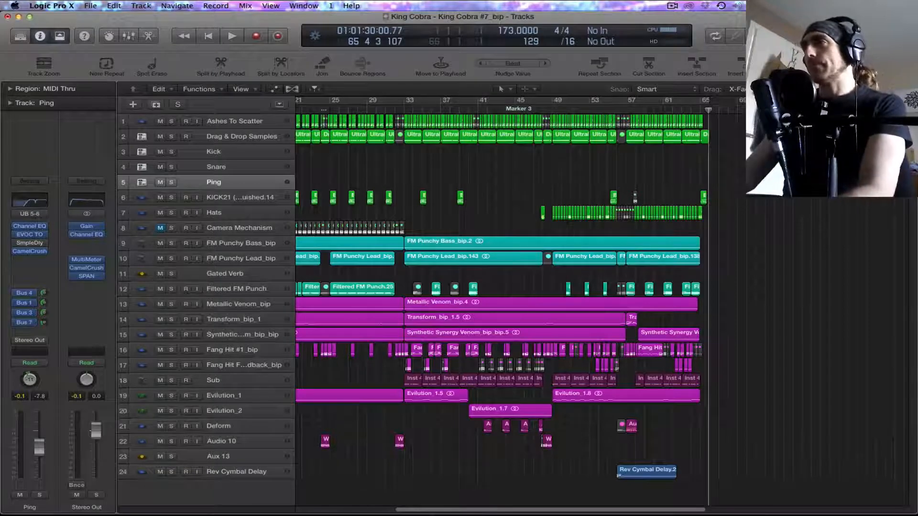
{"action": "scroll", "coordinate": [797, 207], "scroll_direction": "left", "scroll_amount": 10}
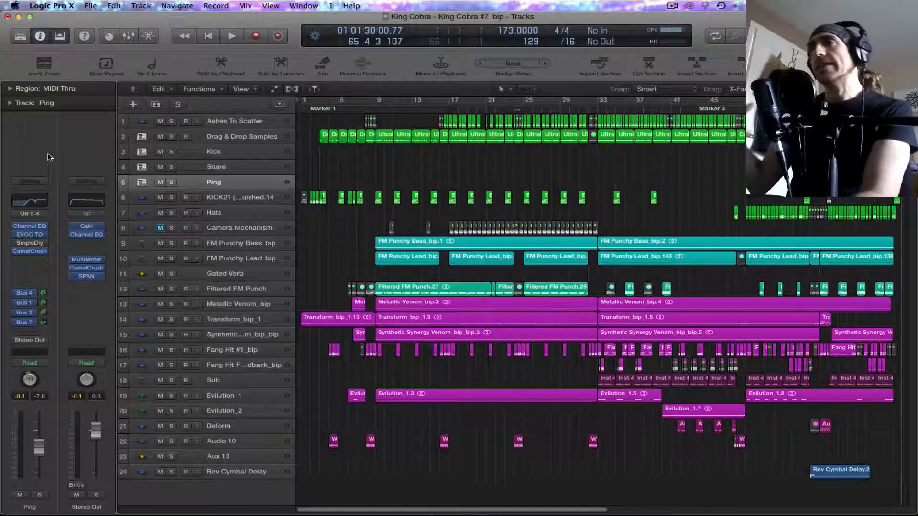
Step: Examine the project's save, alternatives and bounce commands without choosing any of them
{"action": "left_click", "coordinate": [59, 6]}
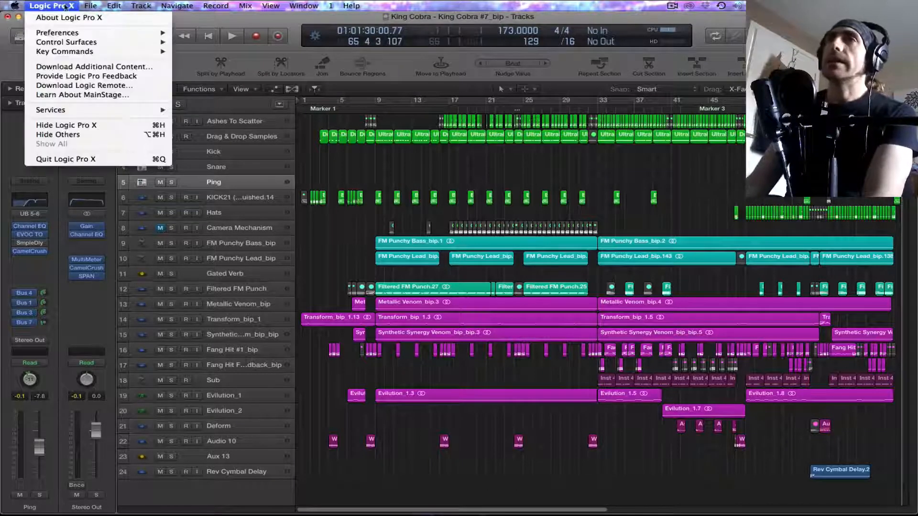
{"action": "mouse_move", "coordinate": [90, 5]}
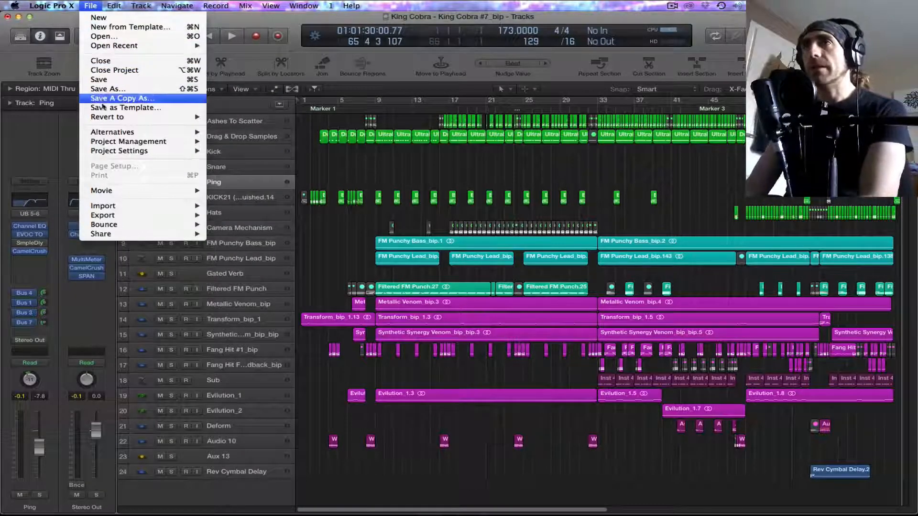
{"action": "mouse_move", "coordinate": [103, 133]}
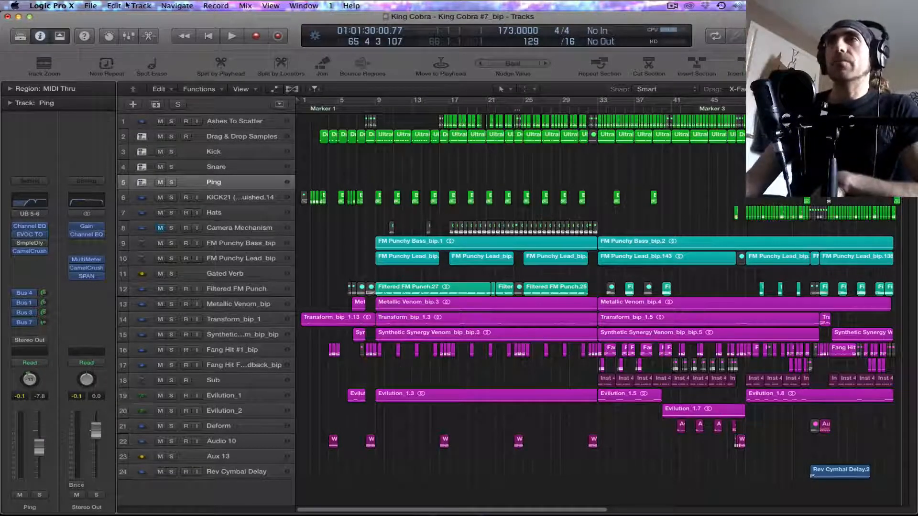
{"action": "left_click", "coordinate": [94, 5]}
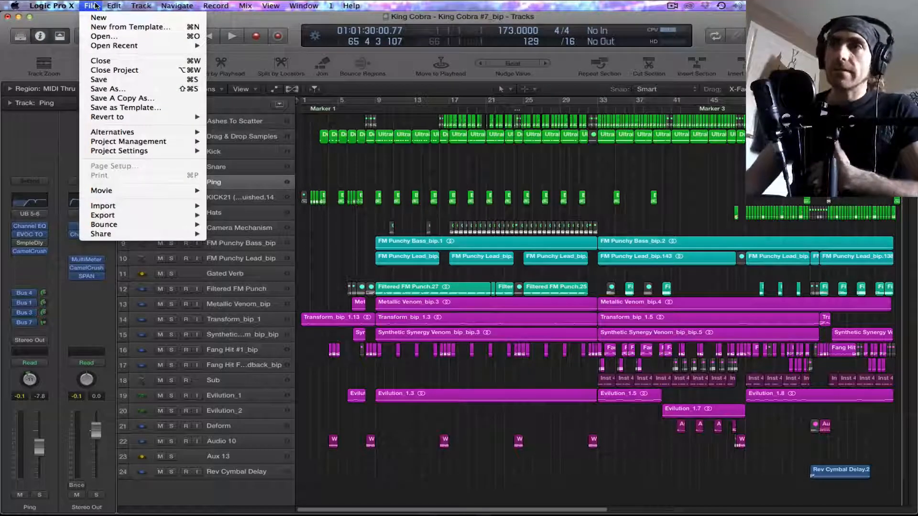
{"action": "mouse_move", "coordinate": [135, 221]}
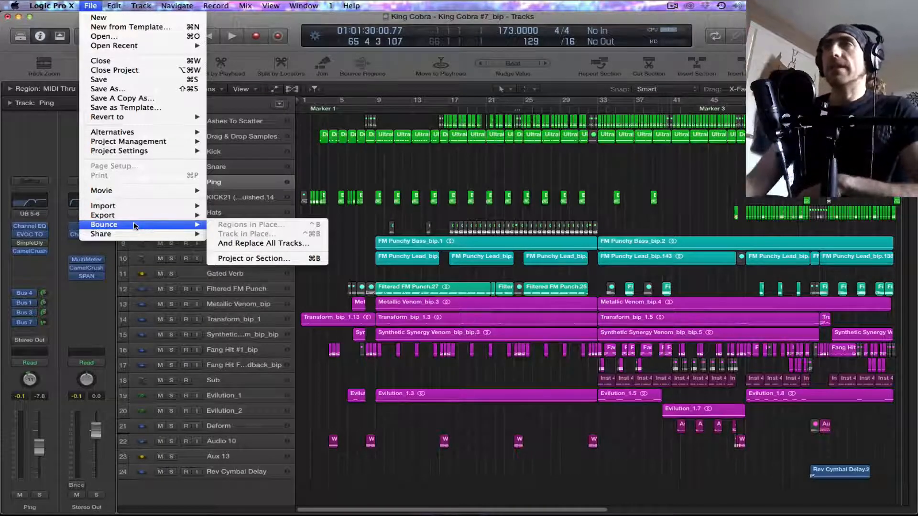
{"action": "left_click", "coordinate": [373, 272]}
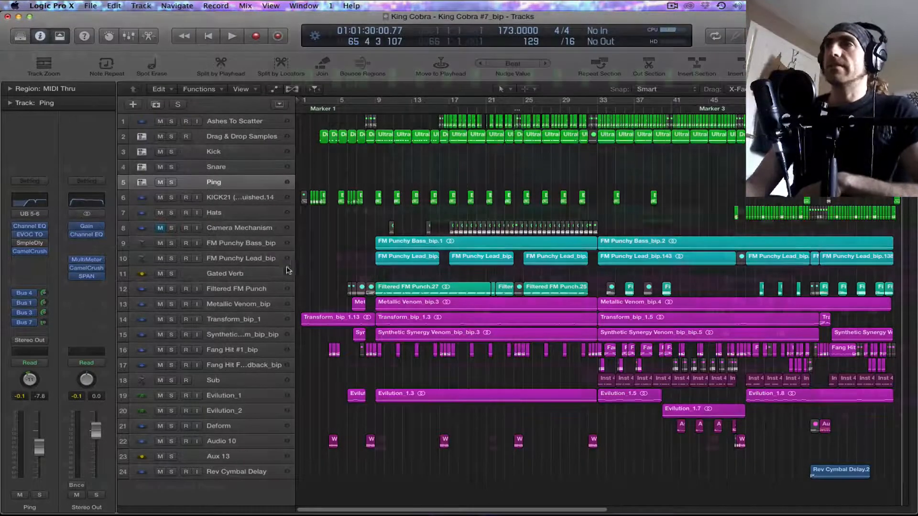
{"action": "left_click_drag", "start_coordinate": [286, 313], "coordinate": [545, 314]}
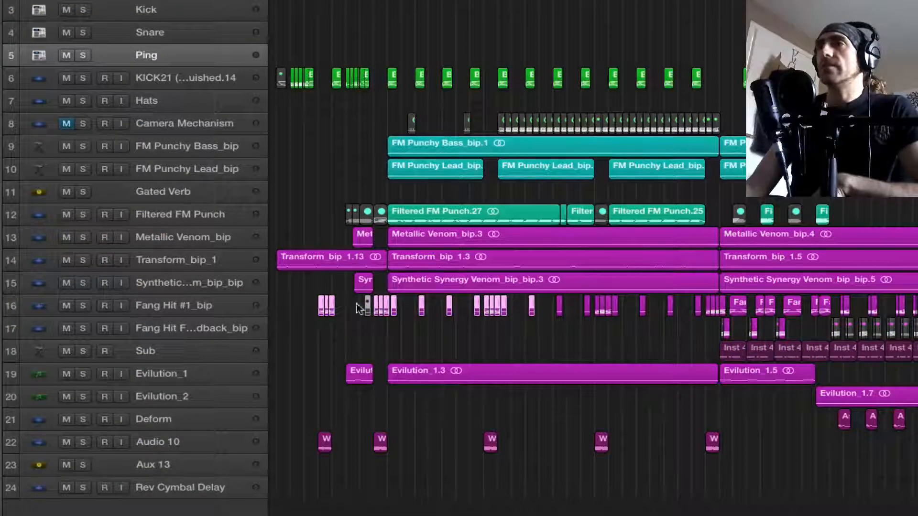
{"action": "right_click", "coordinate": [334, 312]}
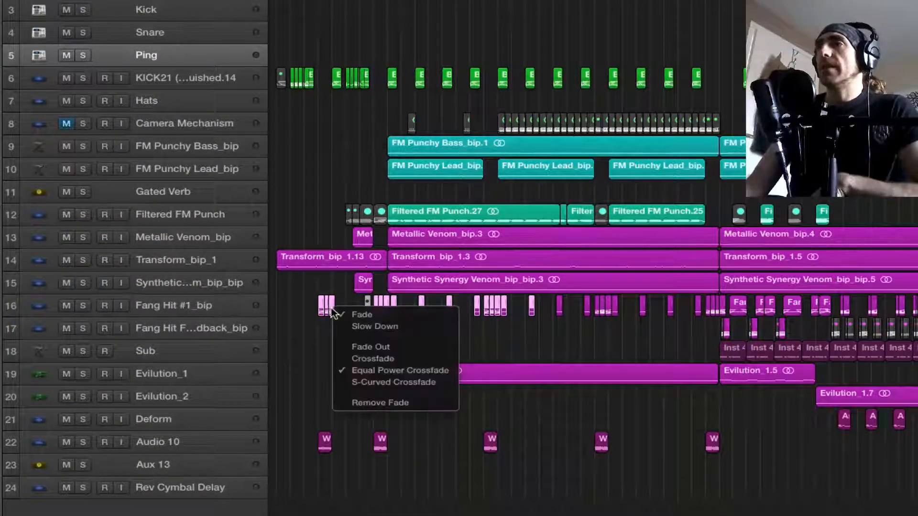
{"action": "left_click", "coordinate": [328, 264]}
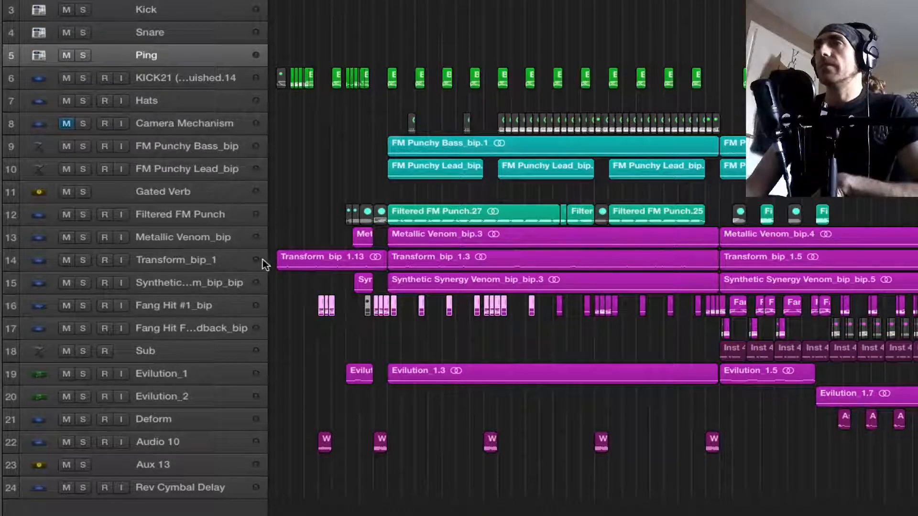
Step: Compare the bounce options offered for the first two Transform_bip_1 regions with those offered for the Fang Hit #1_bip track
{"action": "left_click_drag", "start_coordinate": [269, 258], "coordinate": [437, 266]}
{"action": "right_click", "coordinate": [440, 268]}
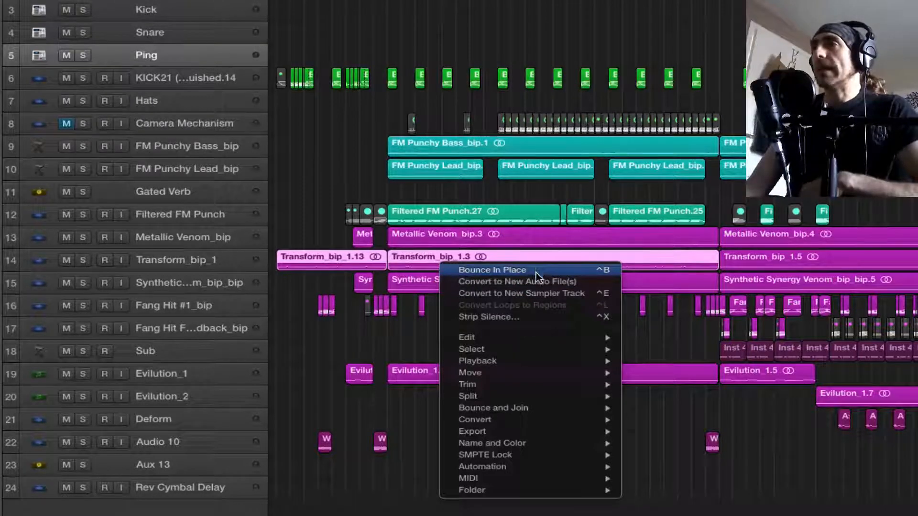
{"action": "mouse_move", "coordinate": [536, 414]}
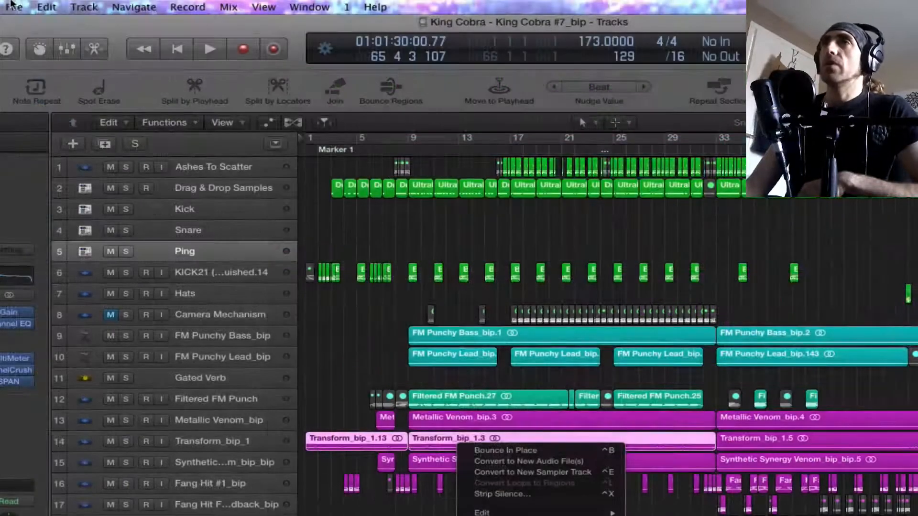
{"action": "left_click", "coordinate": [14, 7]}
{"action": "mouse_move", "coordinate": [56, 311]}
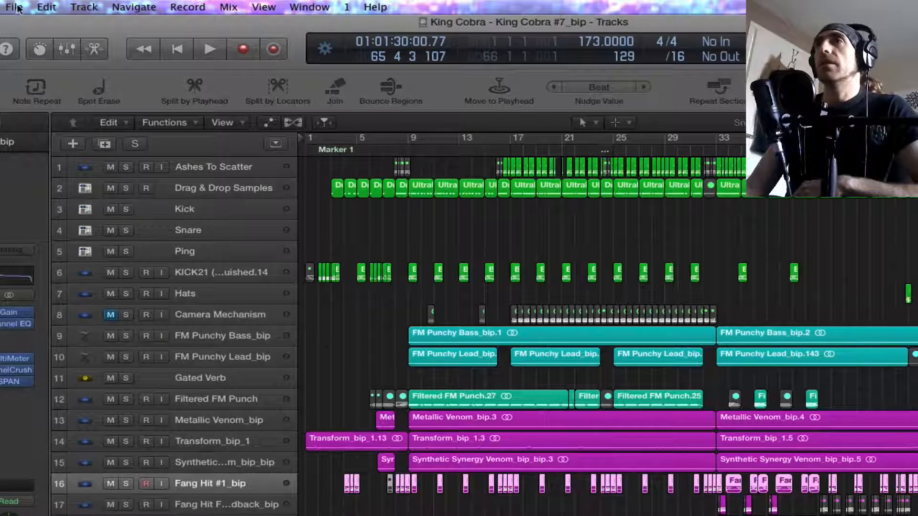
{"action": "left_click", "coordinate": [17, 7]}
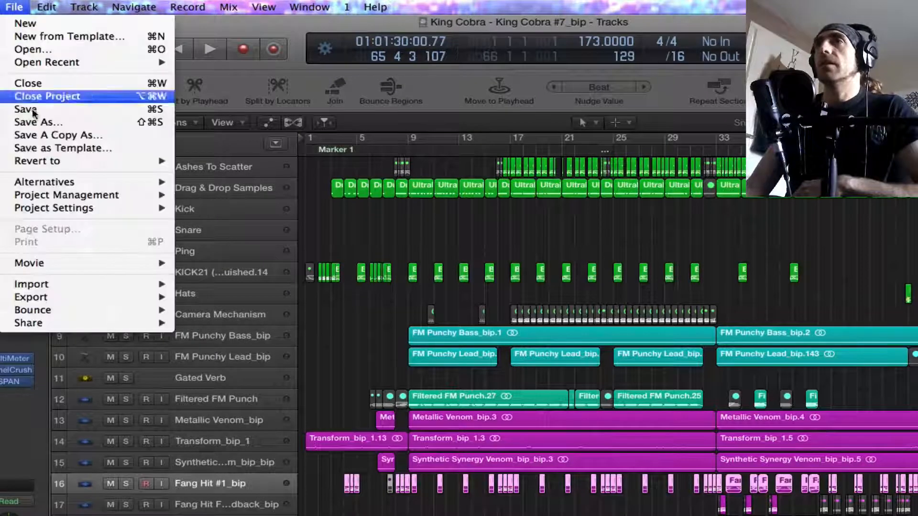
{"action": "mouse_move", "coordinate": [74, 310]}
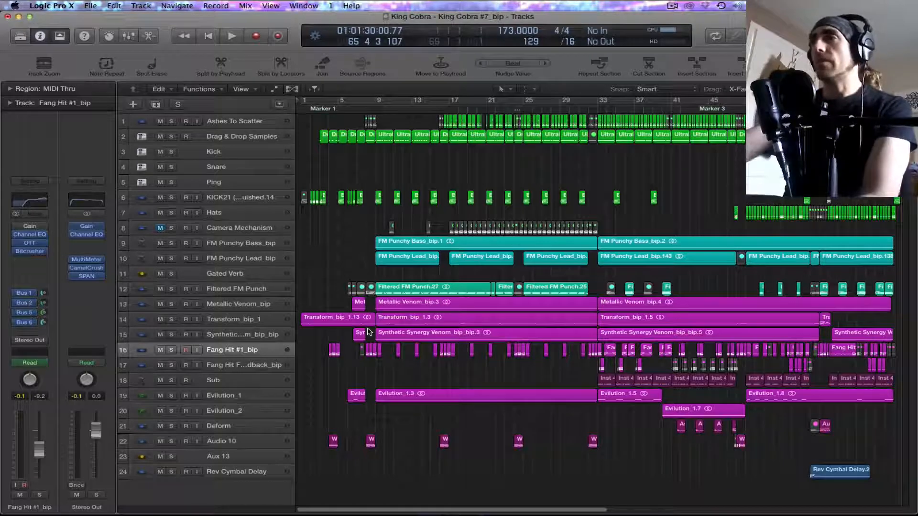
Step: Copy all regions from the first 32 bars across every track to the end of the arrangement, starting at bar 65
{"action": "scroll", "coordinate": [381, 323], "scroll_direction": "right", "scroll_amount": 10}
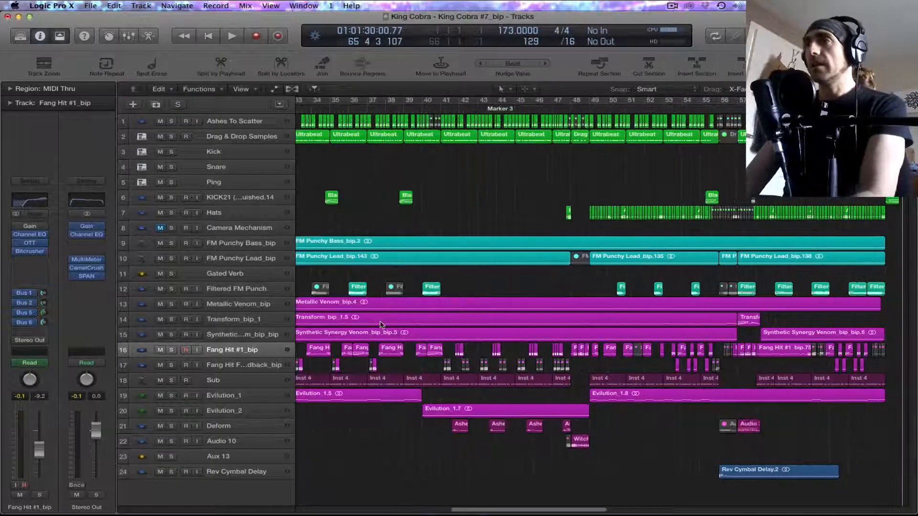
{"action": "key", "text": "z"}
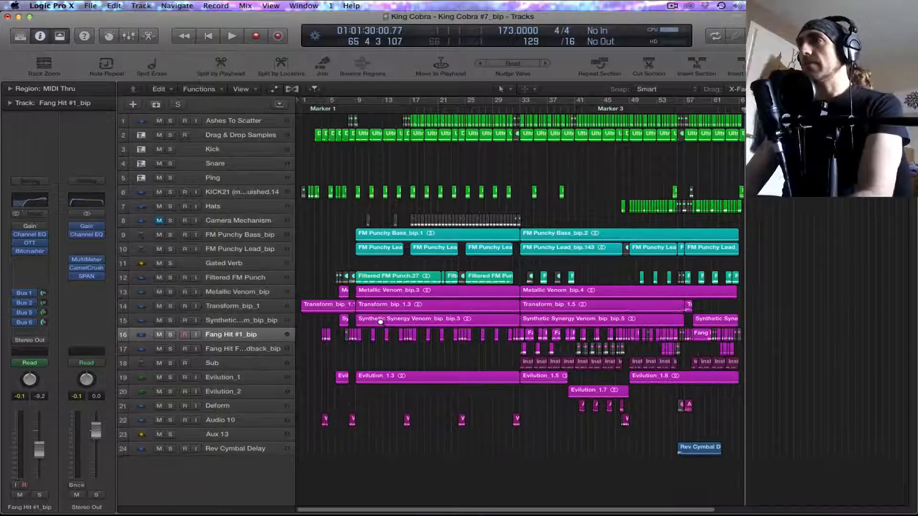
{"action": "scroll", "coordinate": [642, 257], "scroll_direction": "right", "scroll_amount": 2}
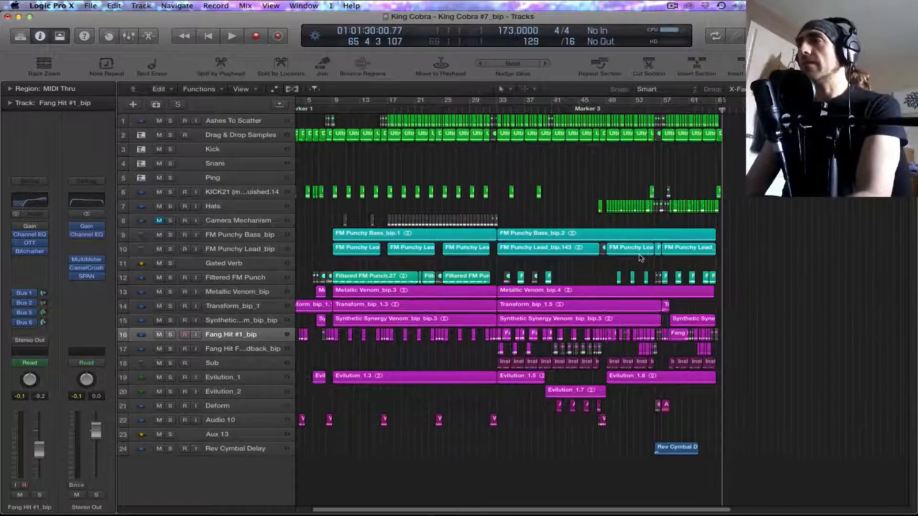
{"action": "scroll", "coordinate": [641, 257], "scroll_direction": "left", "scroll_amount": 2}
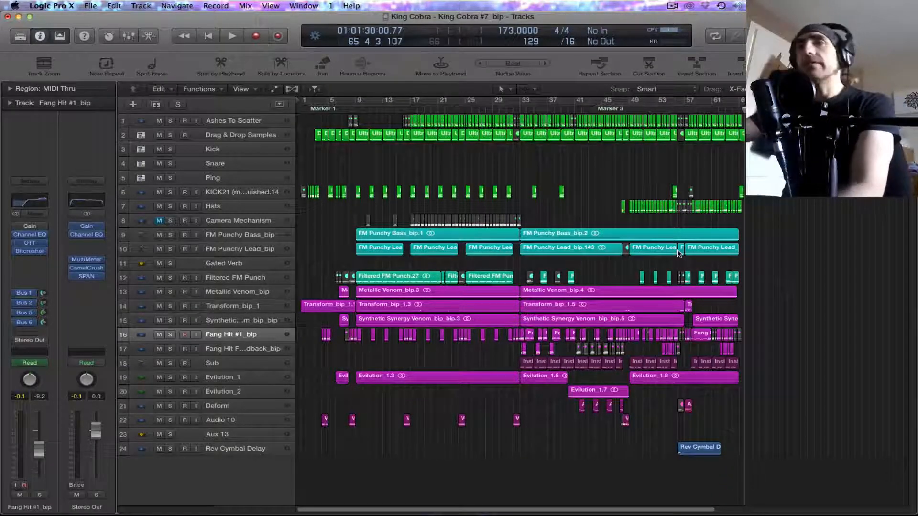
{"action": "scroll", "coordinate": [776, 242], "scroll_direction": "right", "scroll_amount": 1}
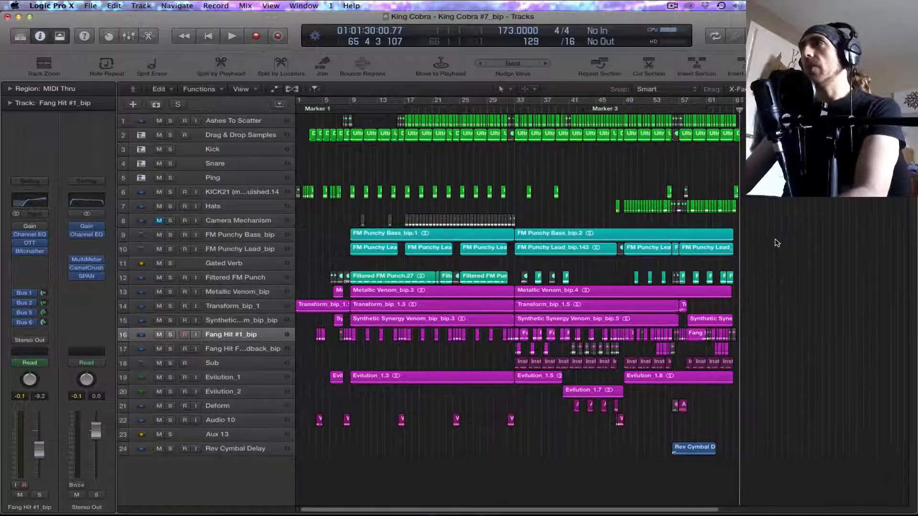
{"action": "scroll", "coordinate": [706, 300], "scroll_direction": "left", "scroll_amount": 1}
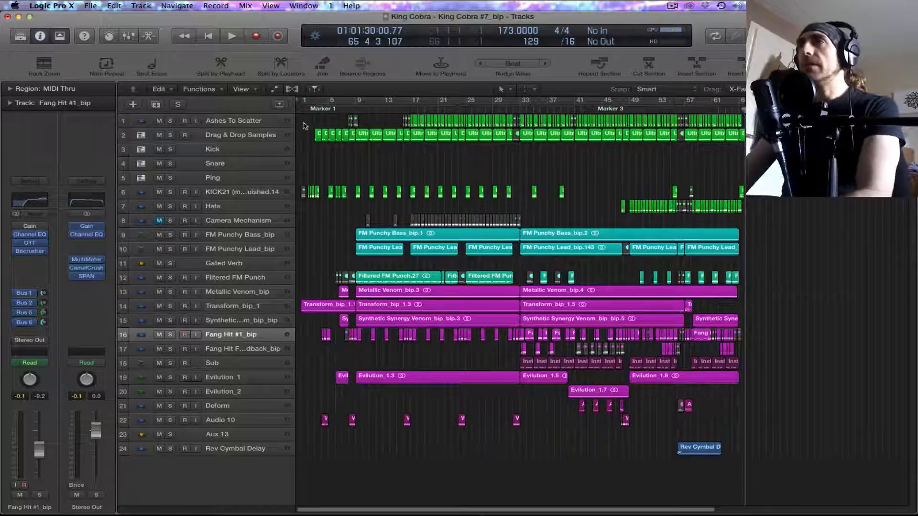
{"action": "left_click_drag", "start_coordinate": [302, 117], "coordinate": [521, 457]}
{"action": "left_click_drag", "start_coordinate": [351, 310], "coordinate": [764, 312]}
{"action": "key", "text": "Return"}
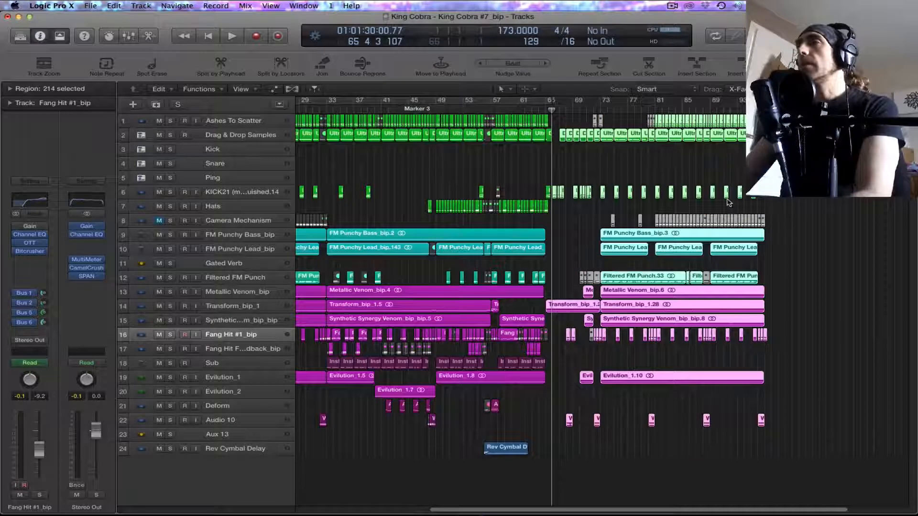
{"action": "scroll", "coordinate": [741, 219], "scroll_direction": "right", "scroll_amount": 4}
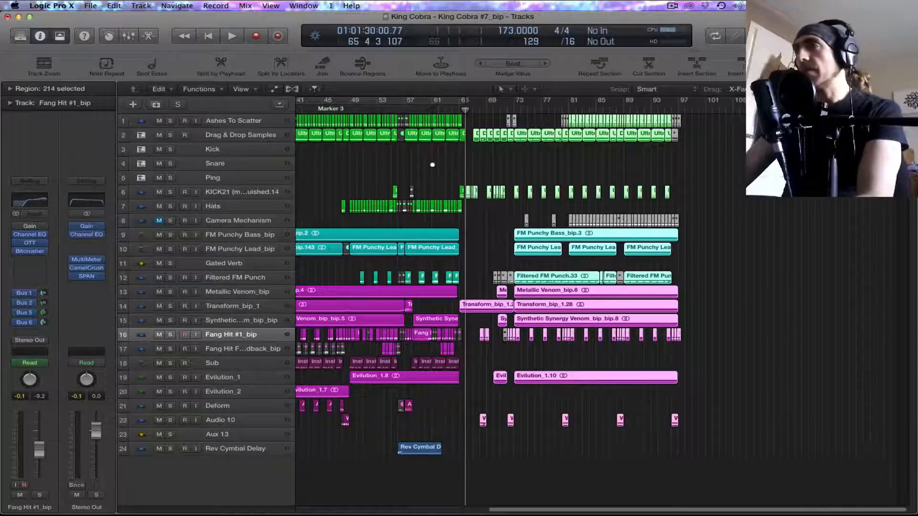
{"action": "key", "text": "super+Right"}
{"action": "key", "text": "super+Down"}
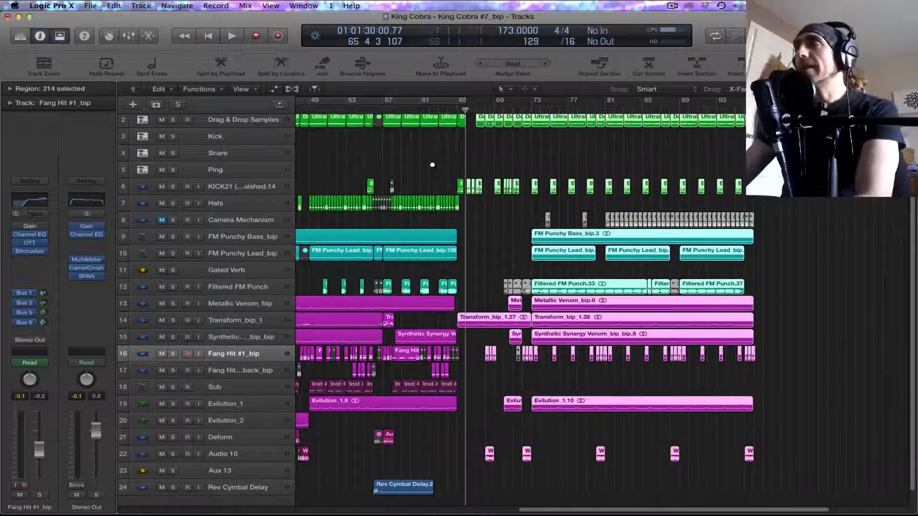
{"action": "scroll", "coordinate": [824, 284], "scroll_direction": "right", "scroll_amount": 5}
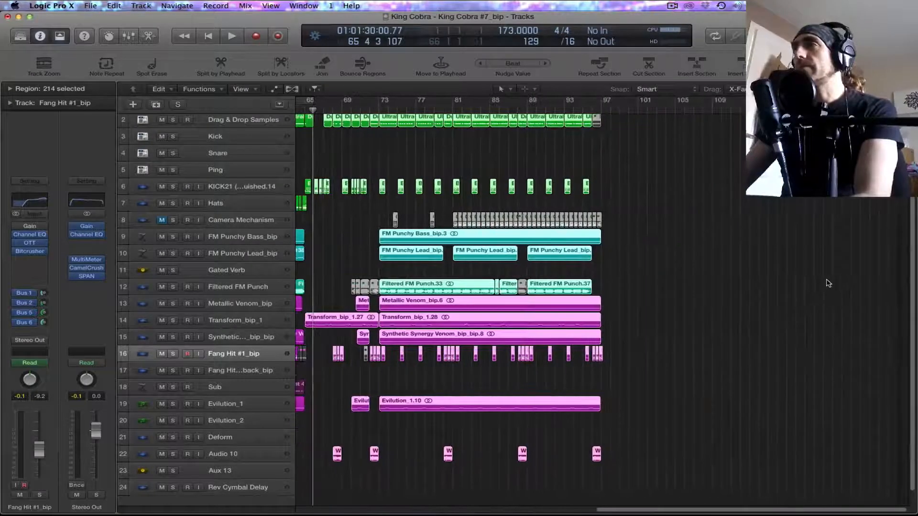
{"action": "scroll", "coordinate": [824, 284], "scroll_direction": "left", "scroll_amount": 10}
{"action": "scroll", "coordinate": [824, 280], "scroll_direction": "right", "scroll_amount": 10}
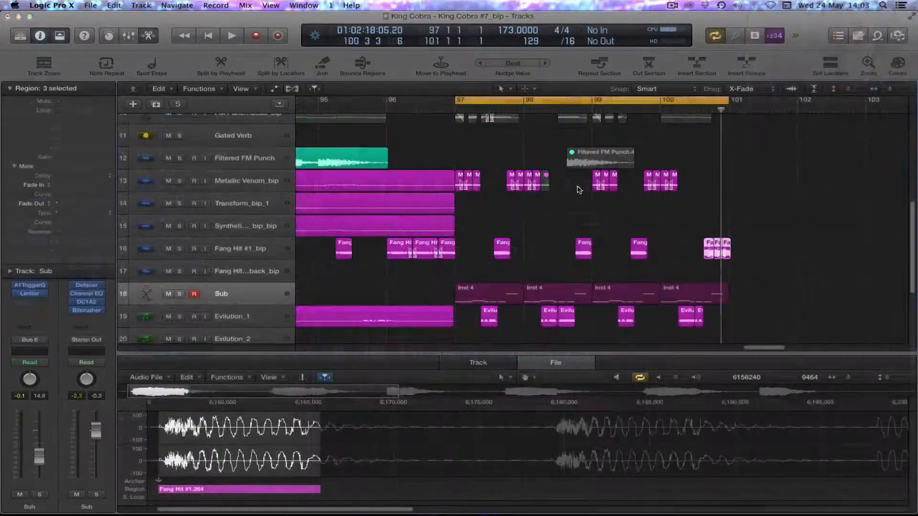
Step: Play back the cycled section from bar 97 to 101 with the FM Punchy Bass_bip and FM Punchy Lead_bip tracks muted
{"action": "key", "text": "space"}
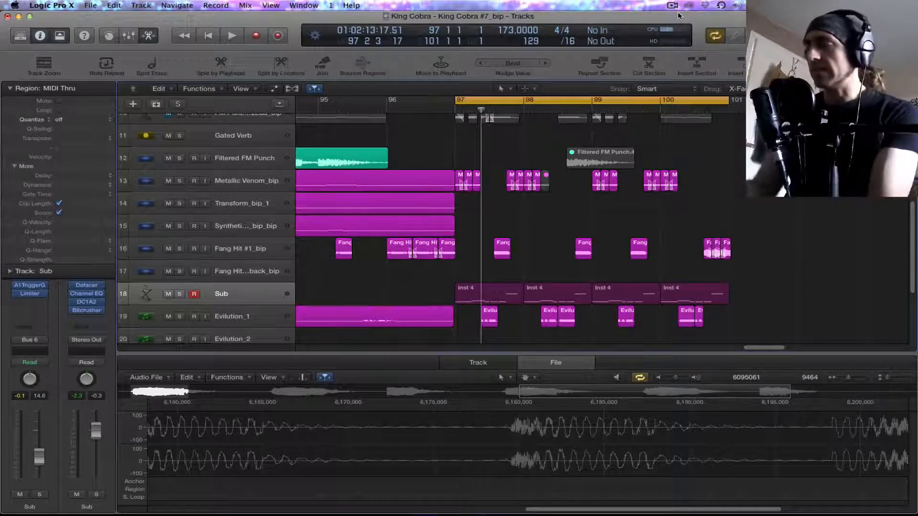
{"action": "key", "text": "super+Up"}
{"action": "key", "text": "super+Up"}
{"action": "key", "text": "super+Up"}
{"action": "key", "text": "super+Left"}
{"action": "key", "text": "super+Left"}
{"action": "key", "text": "super+Up"}
{"action": "key", "text": "super+Up"}
{"action": "key", "text": "super+Up"}
{"action": "key", "text": "super+Up"}
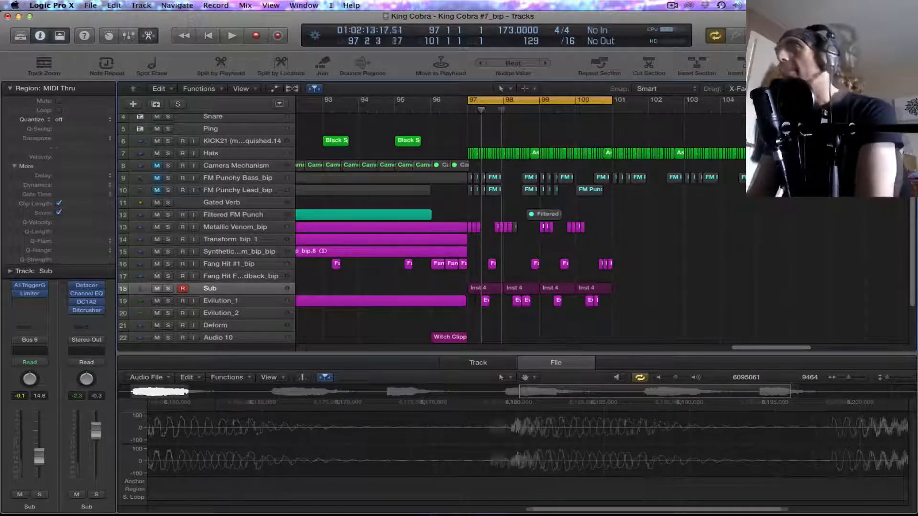
{"action": "key", "text": "space"}
Step: Audition the section from bar 97 with FM Punchy Bass_bip and FM Punchy Lead_bip unmuted, and mute both tracks again
{"action": "left_click_drag", "start_coordinate": [161, 178], "coordinate": [160, 188]}
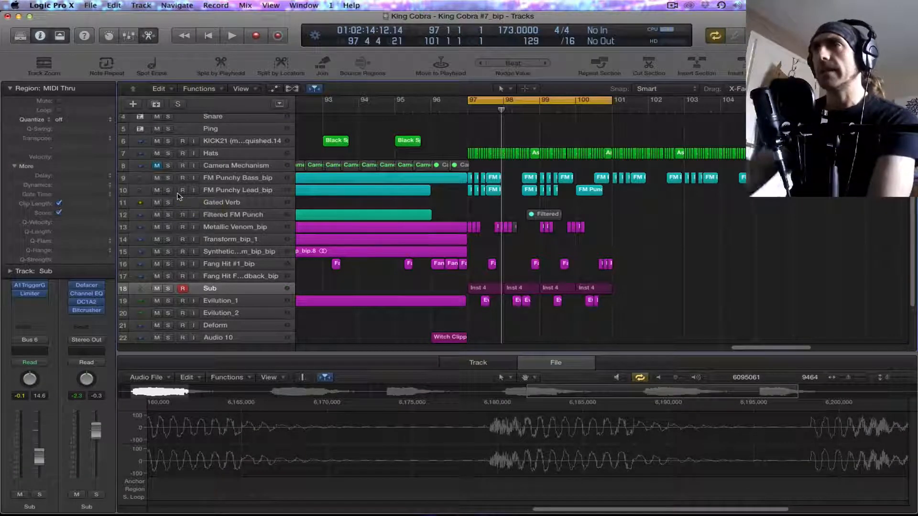
{"action": "key", "text": "space"}
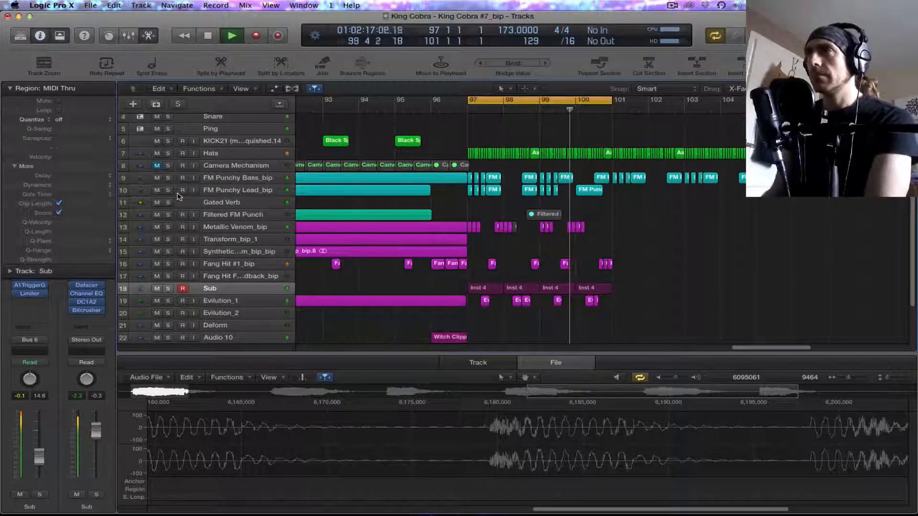
{"action": "key", "text": "space"}
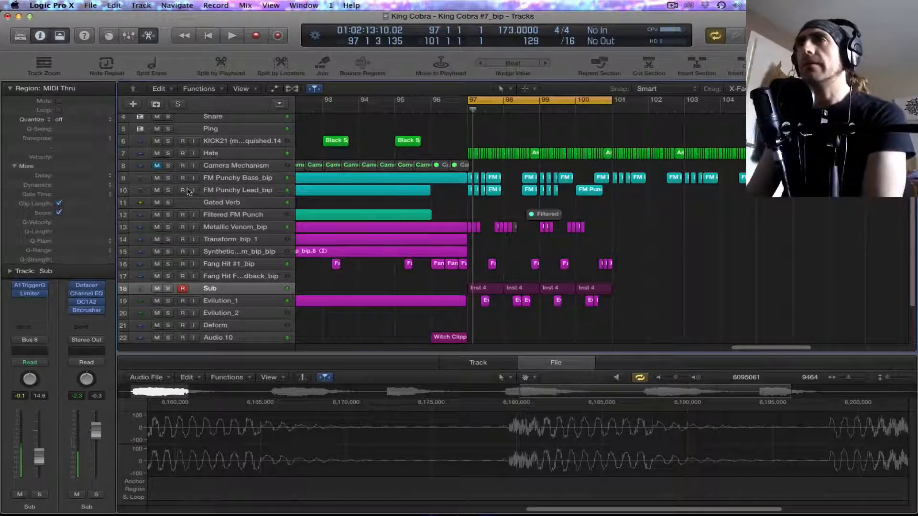
{"action": "left_click_drag", "start_coordinate": [158, 191], "coordinate": [159, 177]}
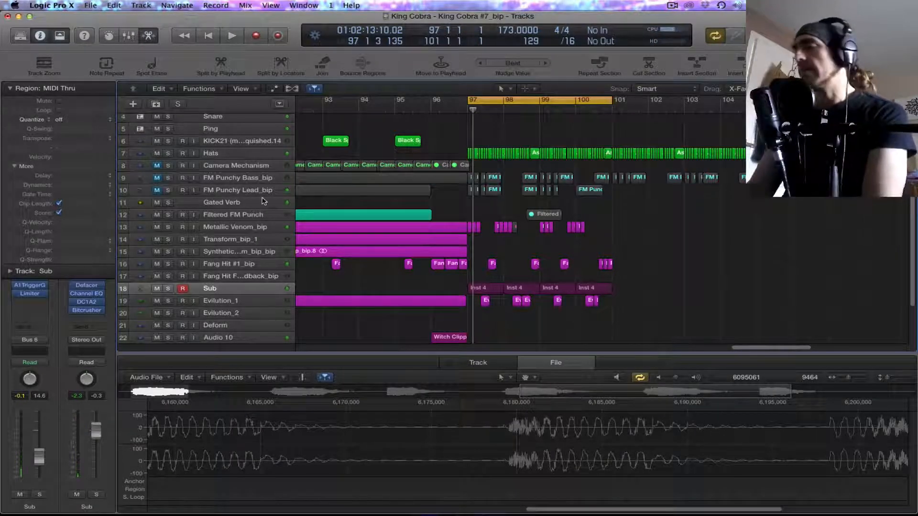
Step: Play back the end of the section with the cycle narrowed to 100.3 through 101
{"action": "left_click_drag", "start_coordinate": [592, 102], "coordinate": [613, 103]}
{"action": "key", "text": "space"}
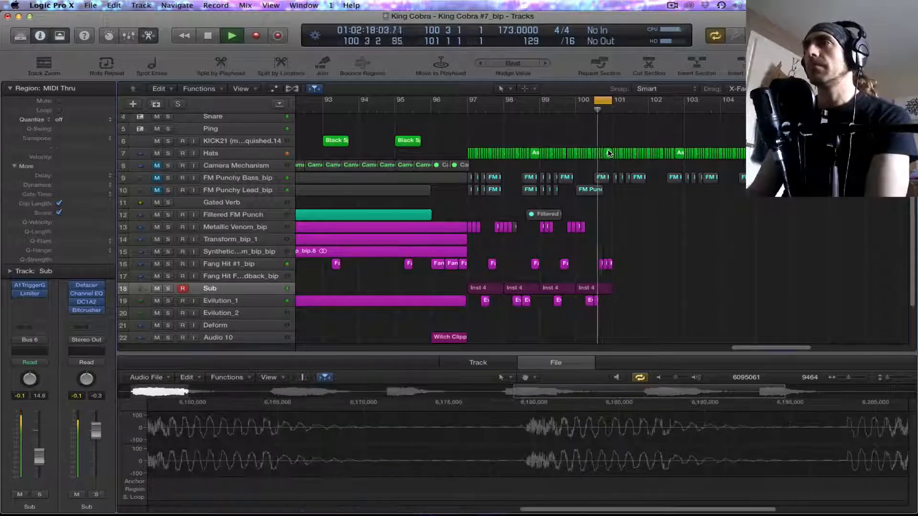
{"action": "key", "text": "space"}
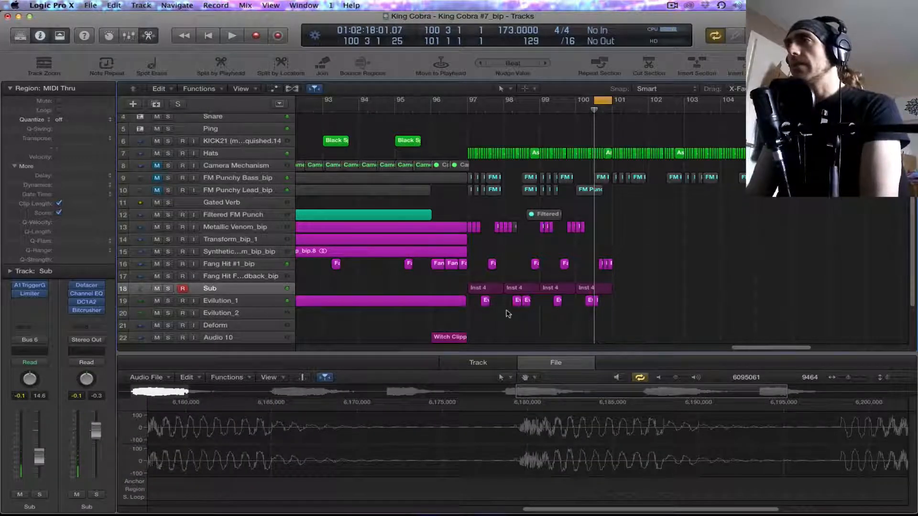
Step: Shift the Metallic Venom_bip, Fang Hit #1_bip and Evilution_1 regions from bar 97 to 101, placing the last three Fang Hit regions at bar 97
{"action": "left_click_drag", "start_coordinate": [480, 294], "coordinate": [530, 235]}
{"action": "left_click_drag", "start_coordinate": [591, 280], "coordinate": [470, 226]}
{"action": "left_click_drag", "start_coordinate": [613, 310], "coordinate": [479, 296]}
{"action": "left_click_drag", "start_coordinate": [469, 233], "coordinate": [472, 269]}
{"action": "left_click", "coordinate": [541, 190]}
{"action": "left_click", "coordinate": [552, 192]}
Step: Audition the rearranged Fang Hit #1_bip regions from bar 97, shortening the cycle to bars 97–98
{"action": "left_click_drag", "start_coordinate": [596, 100], "coordinate": [469, 143]}
{"action": "key", "text": "space"}
{"action": "key", "text": "space"}
{"action": "left_click_drag", "start_coordinate": [613, 104], "coordinate": [509, 172]}
{"action": "key", "text": "space"}
{"action": "key", "text": "space"}
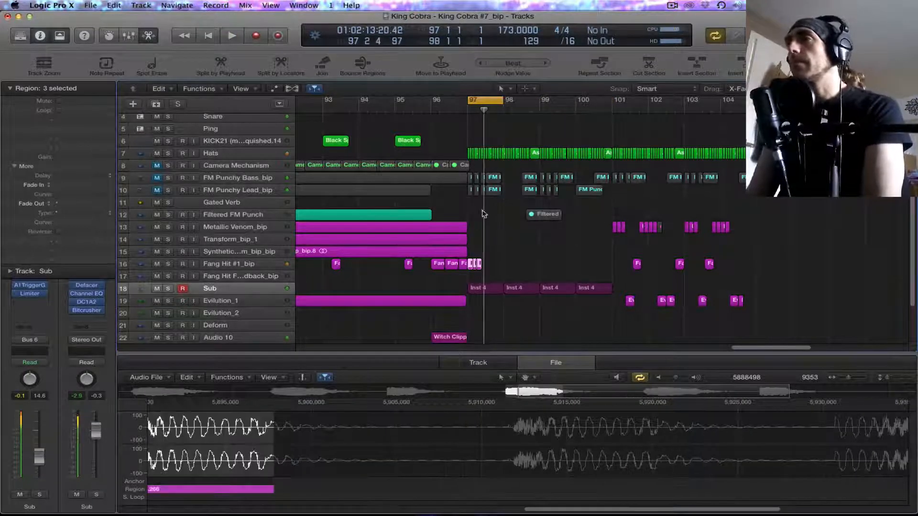
Step: Copy the three Fang Hit #1_bip regions at bar 97 to 97.3 with their automation and play back the result
{"action": "scroll", "coordinate": [497, 257], "scroll_direction": "up", "scroll_amount": 10}
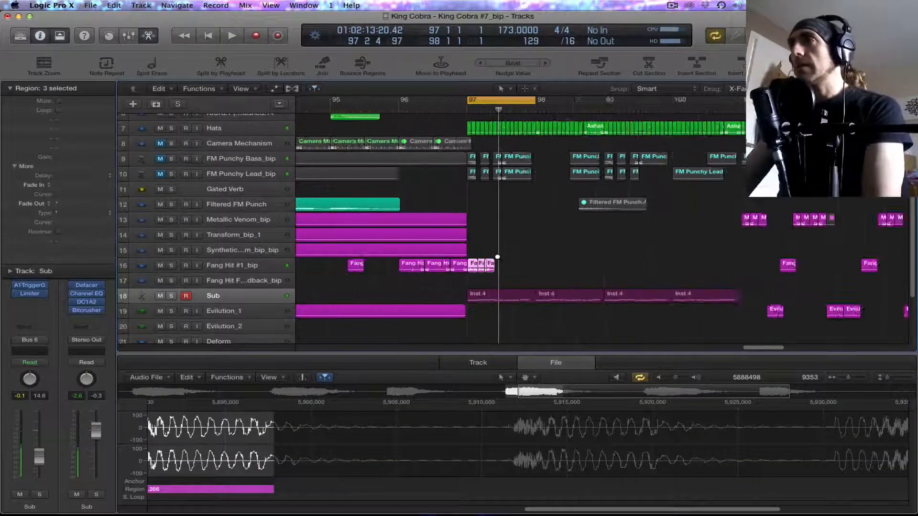
{"action": "left_click_drag", "start_coordinate": [479, 268], "coordinate": [571, 269]}
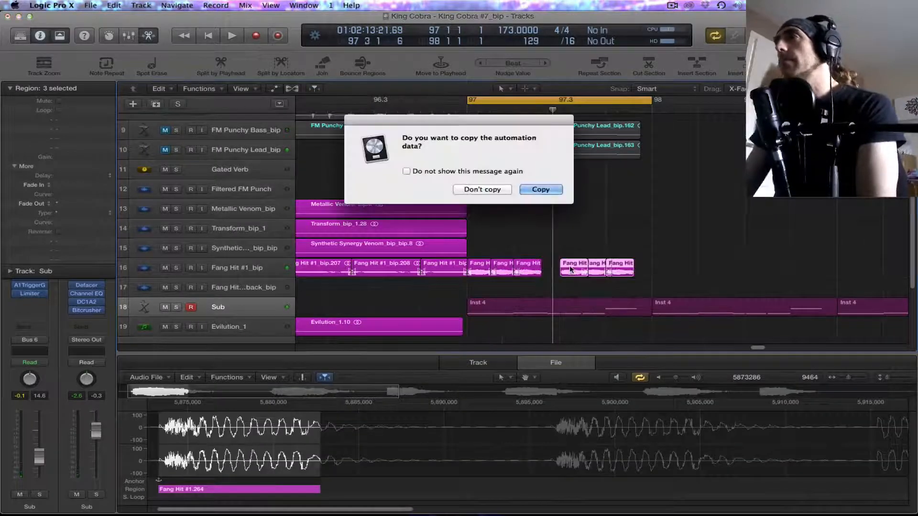
{"action": "left_click", "coordinate": [552, 193]}
{"action": "key", "text": "space"}
{"action": "key", "text": "space"}
Step: Move the three copied Fang Hit #1_bip regions 200 ticks earlier, including their track automation, and audition the new timing
{"action": "left_click_drag", "start_coordinate": [589, 256], "coordinate": [624, 276]}
{"action": "mouse_move", "coordinate": [569, 276]}
{"action": "left_mouse_down"}
{"action": "mouse_move", "coordinate": [547, 274]}
{"action": "mouse_move", "coordinate": [560, 274]}
{"action": "left_mouse_up"}
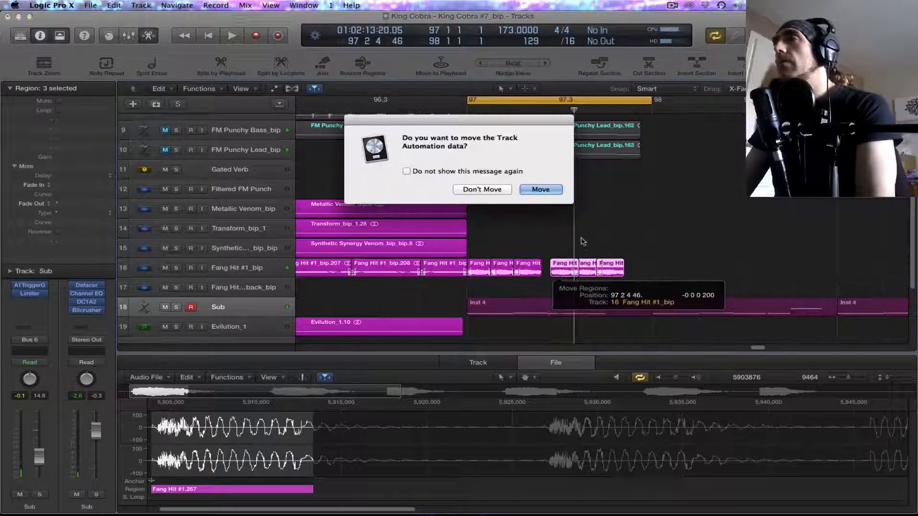
{"action": "left_click", "coordinate": [545, 191]}
{"action": "key", "text": "space"}
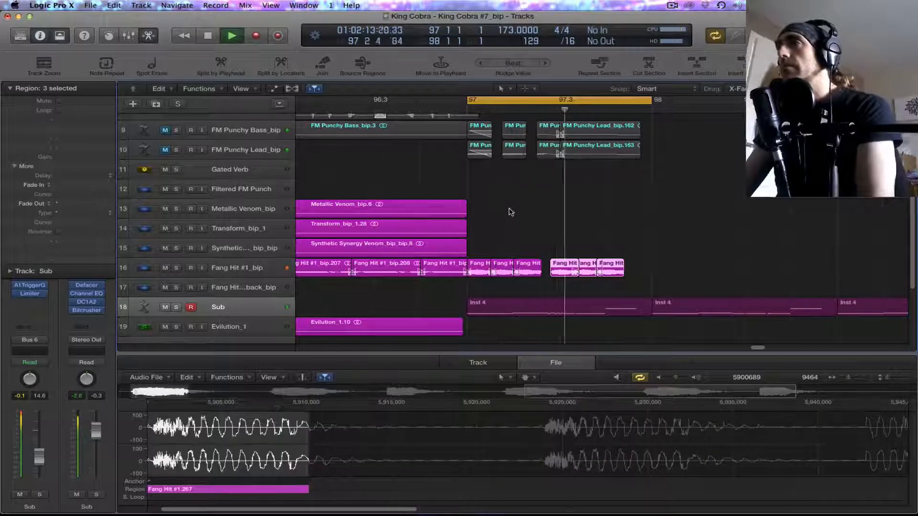
Step: Shorten the third Fang Hit #1_bip region in bar 97, copy it with automation directly before beat 3, and play it back
{"action": "mouse_move", "coordinate": [537, 273]}
{"action": "left_mouse_down"}
{"action": "mouse_move", "coordinate": [527, 274]}
{"action": "mouse_move", "coordinate": [545, 272]}
{"action": "left_mouse_up"}
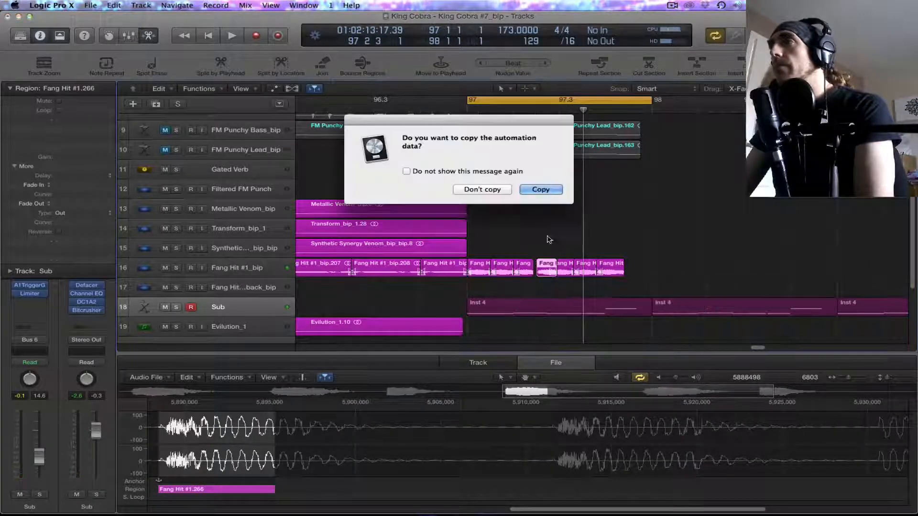
{"action": "left_click", "coordinate": [537, 186]}
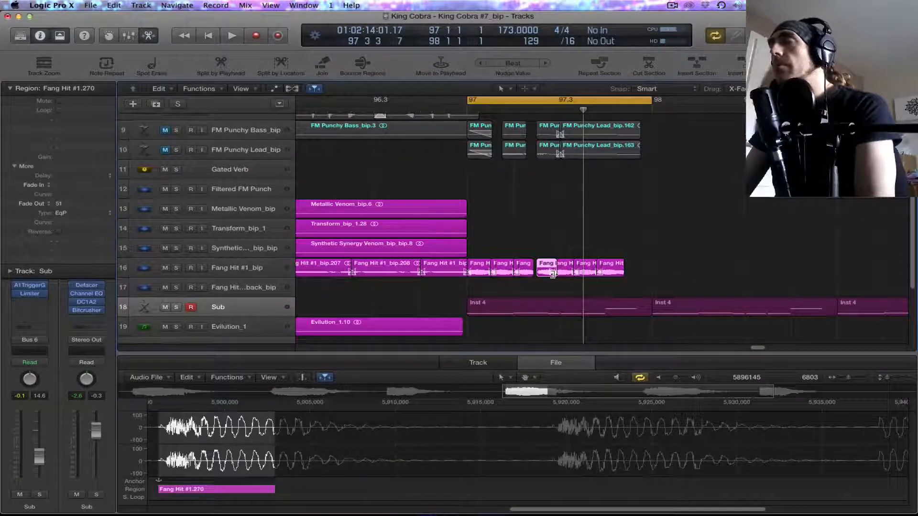
{"action": "key", "text": "space"}
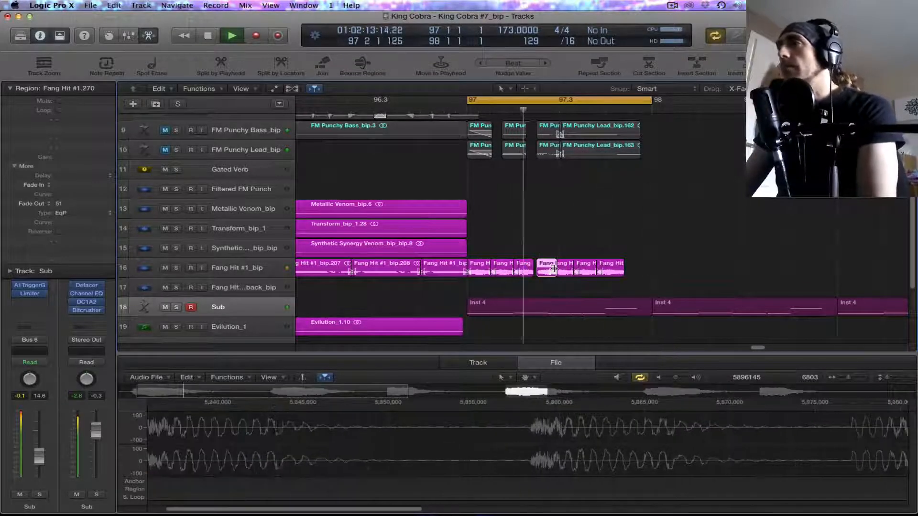
{"action": "key", "text": "space"}
Step: Copy the first Evilution_1 region after bar 101 to 97.4.2 and audition it with the Fang Hit #1_bip regions
{"action": "scroll", "coordinate": [678, 256], "scroll_direction": "right", "scroll_amount": 15}
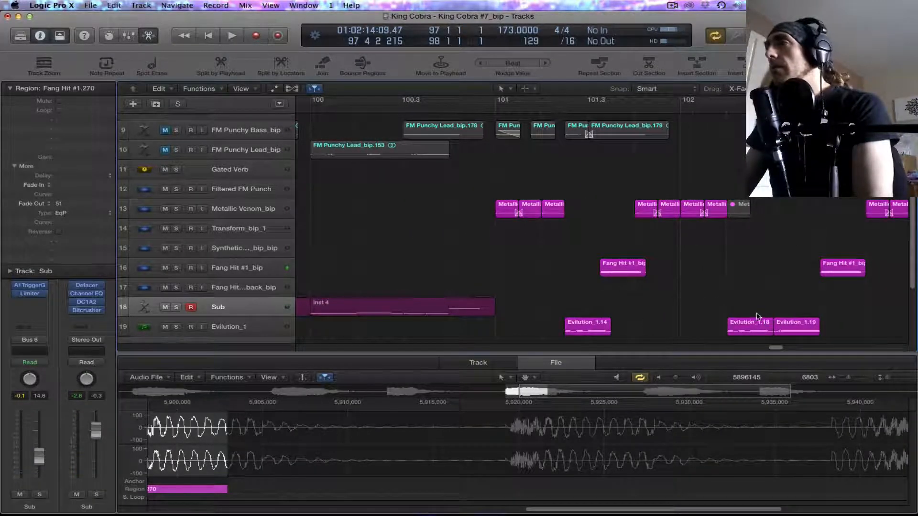
{"action": "left_click_drag", "start_coordinate": [595, 332], "coordinate": [441, 333]}
{"action": "key", "text": "space"}
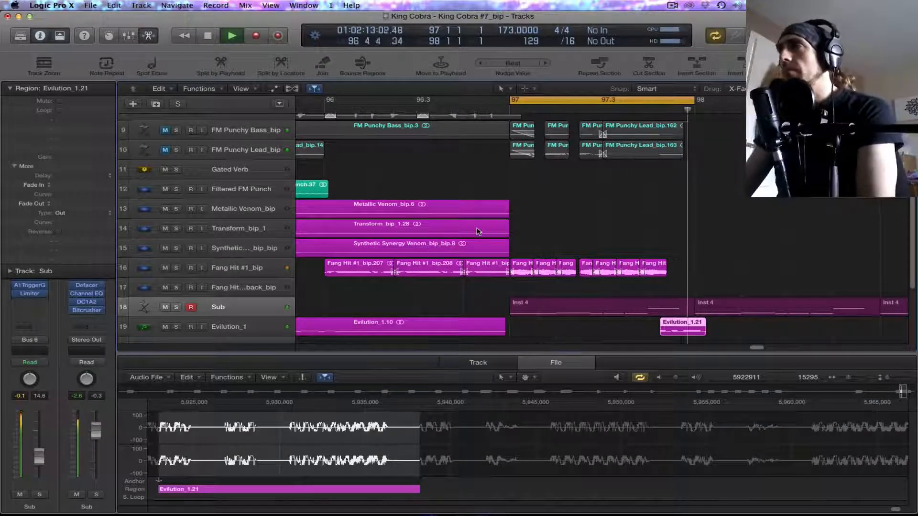
{"action": "key", "text": "space"}
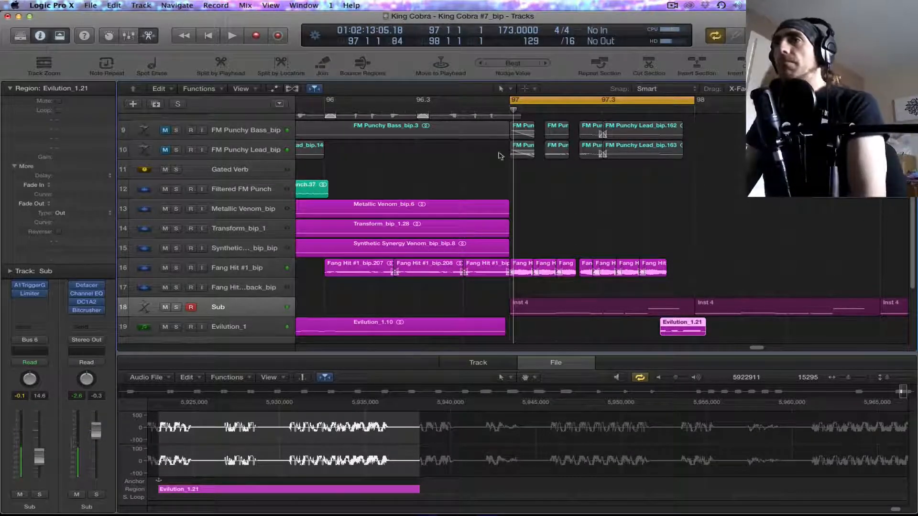
{"action": "left_click", "coordinate": [322, 274]}
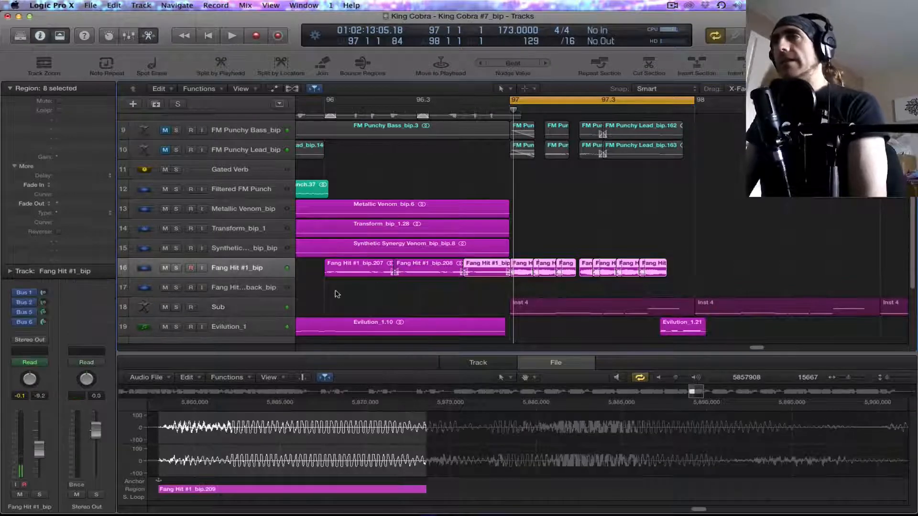
{"action": "key", "text": "space"}
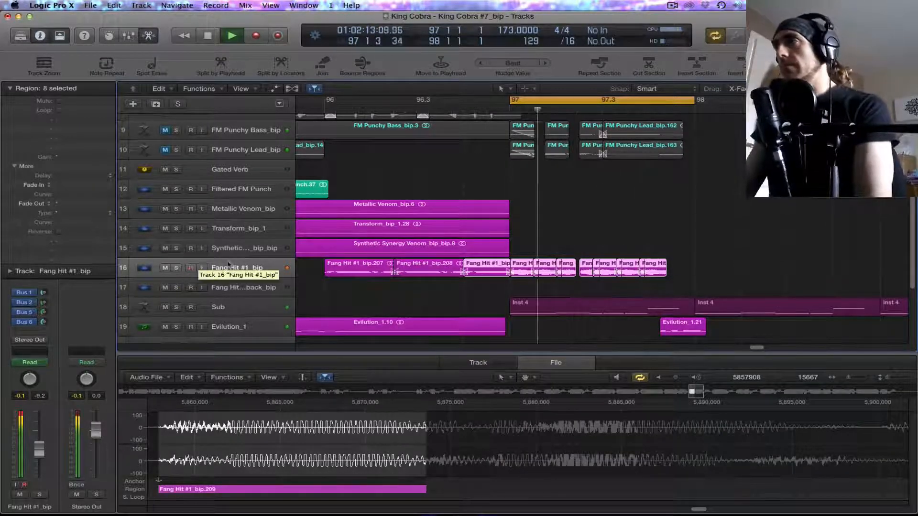
{"action": "key", "text": "space"}
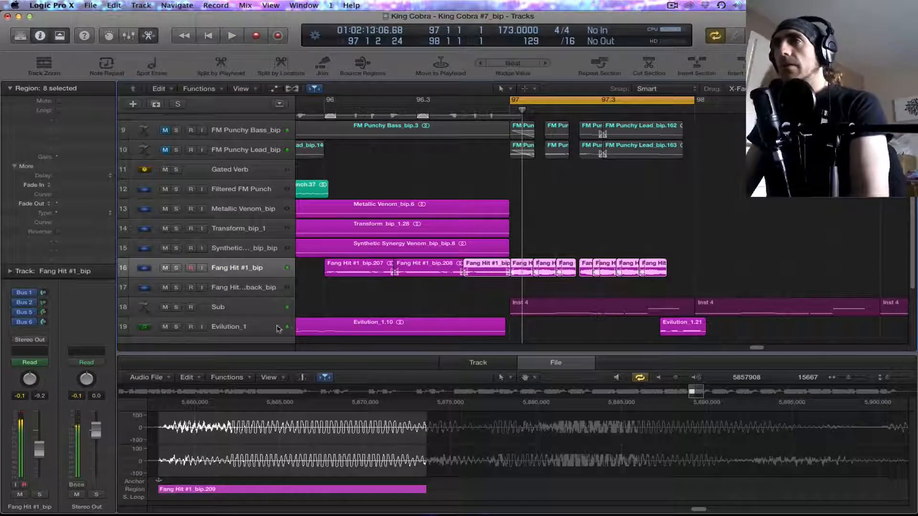
Step: Create a track below Evilution_1 with duplicate settings and move the Evilution_1 region near the end of bar 97 onto it
{"action": "left_click", "coordinate": [683, 329]}
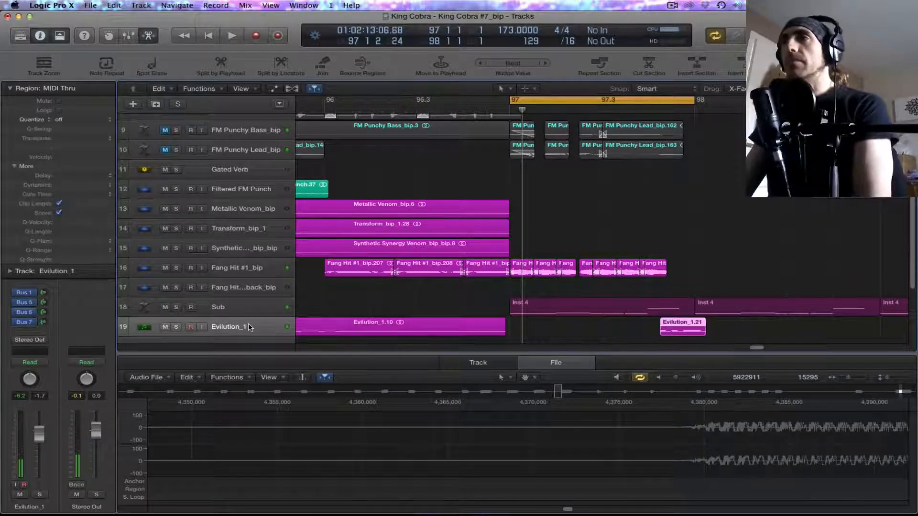
{"action": "left_click", "coordinate": [59, 88]}
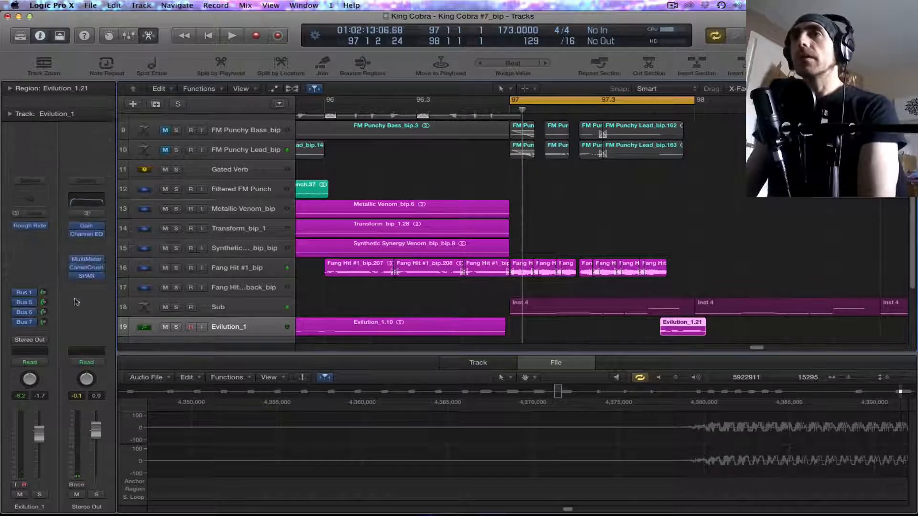
{"action": "left_click", "coordinate": [156, 104]}
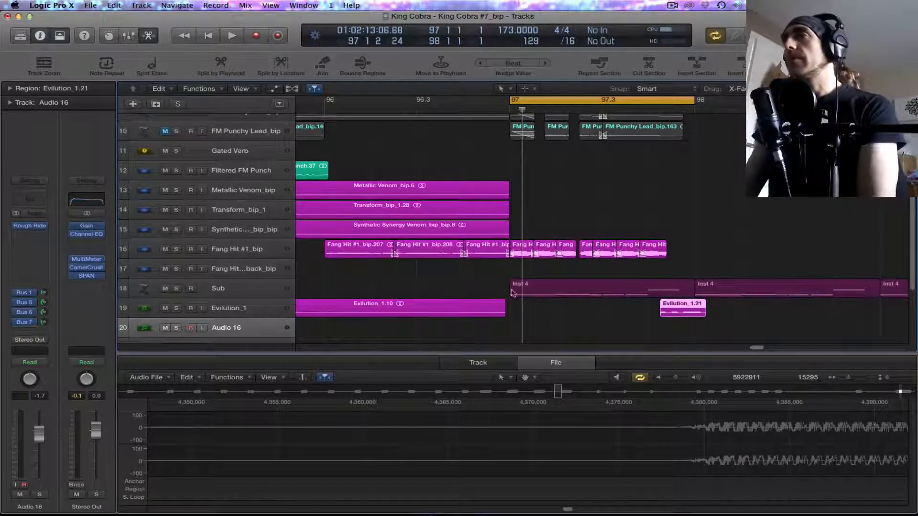
{"action": "scroll", "coordinate": [622, 308], "scroll_direction": "down", "scroll_amount": 2}
{"action": "left_click", "coordinate": [677, 279]}
{"action": "left_click_drag", "start_coordinate": [677, 283], "coordinate": [678, 303]}
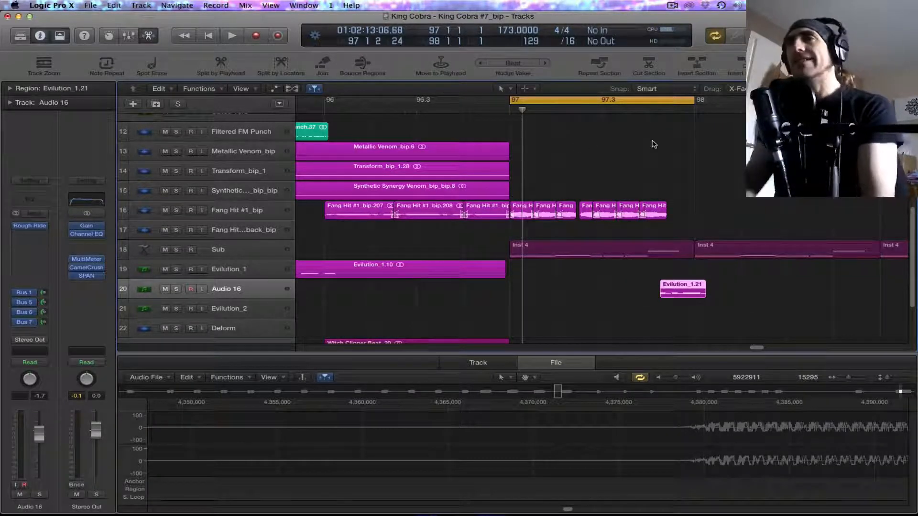
Step: Shorten the cycle to 97.4 through 98, solo the Audio 16 track and play back its region
{"action": "left_click_drag", "start_coordinate": [510, 100], "coordinate": [642, 143]}
{"action": "left_click", "coordinate": [178, 291]}
{"action": "key", "text": "space"}
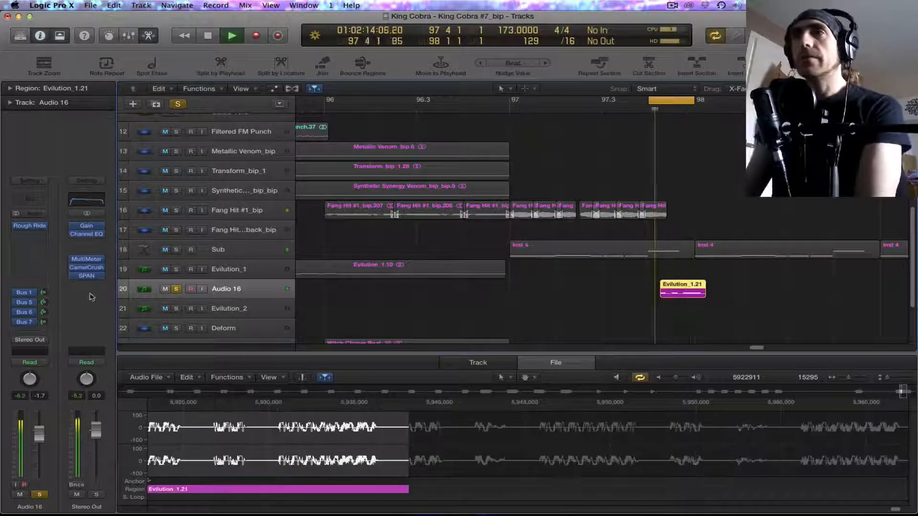
{"action": "key", "text": "space"}
Step: Insert the stereo SoundHack ++pitchdelay plug-in after Rough Rider on the Audio 16 track
{"action": "left_click", "coordinate": [45, 237]}
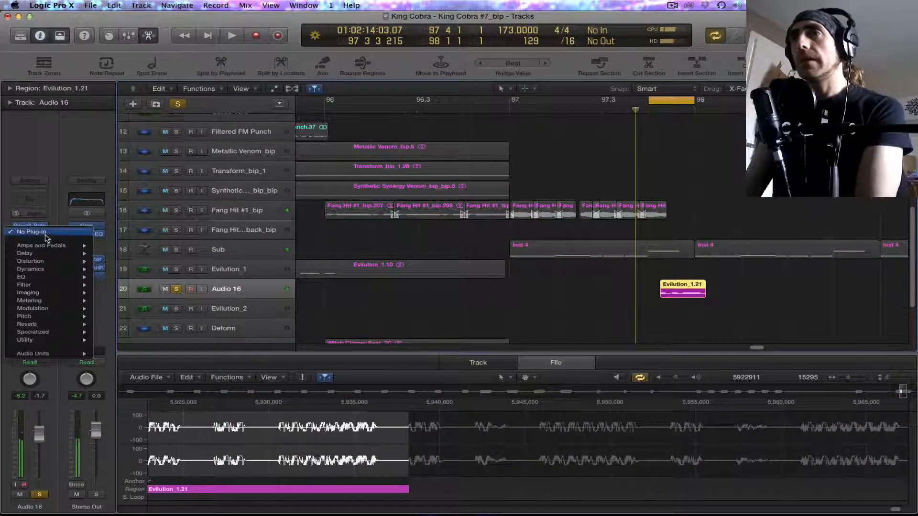
{"action": "left_click", "coordinate": [537, 284]}
{"action": "key", "text": "super+Down"}
{"action": "key", "text": "super+Down"}
{"action": "key", "text": "super+Down"}
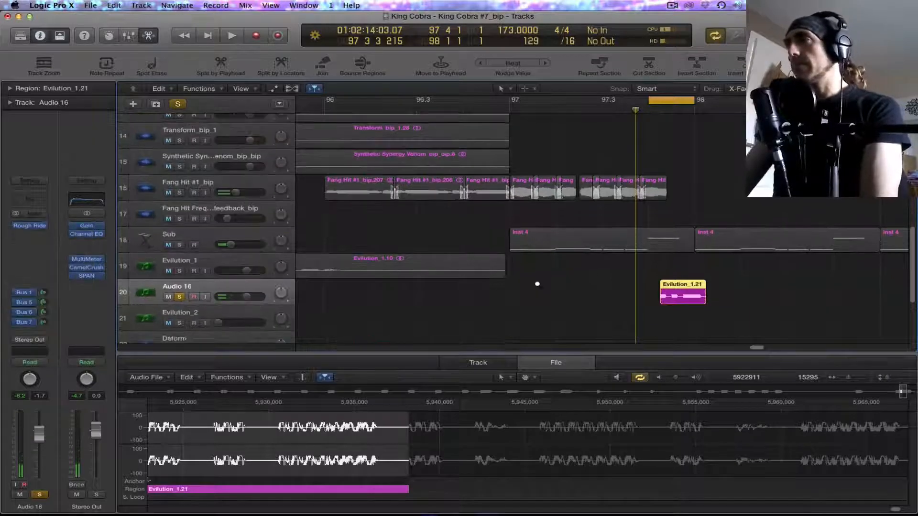
{"action": "key", "text": "super+Right"}
{"action": "key", "text": "super+Right"}
{"action": "key", "text": "super+Right"}
{"action": "key", "text": "super+Right"}
{"action": "key", "text": "super+Right"}
{"action": "key", "text": "super+Right"}
{"action": "key", "text": "super+Down"}
{"action": "key", "text": "super+Down"}
{"action": "key", "text": "super+Down"}
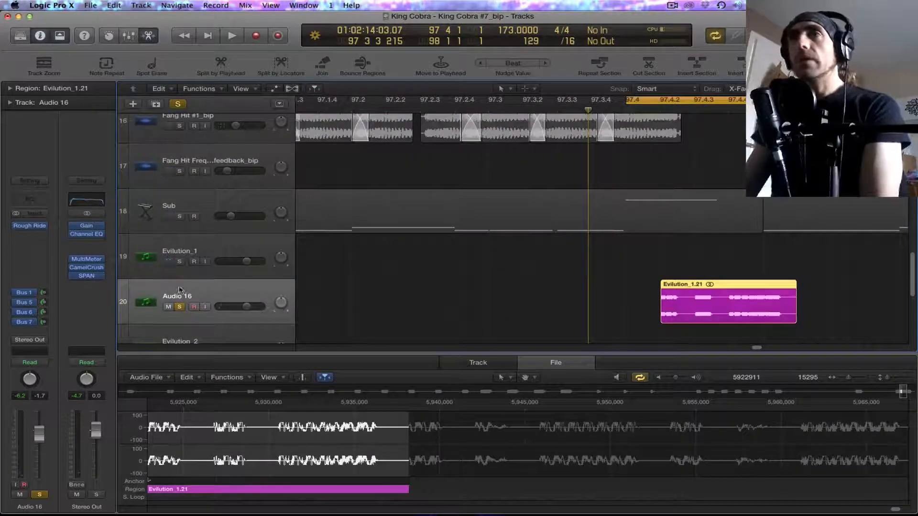
{"action": "left_click", "coordinate": [40, 237]}
{"action": "mouse_move", "coordinate": [60, 355]}
{"action": "mouse_move", "coordinate": [161, 358]}
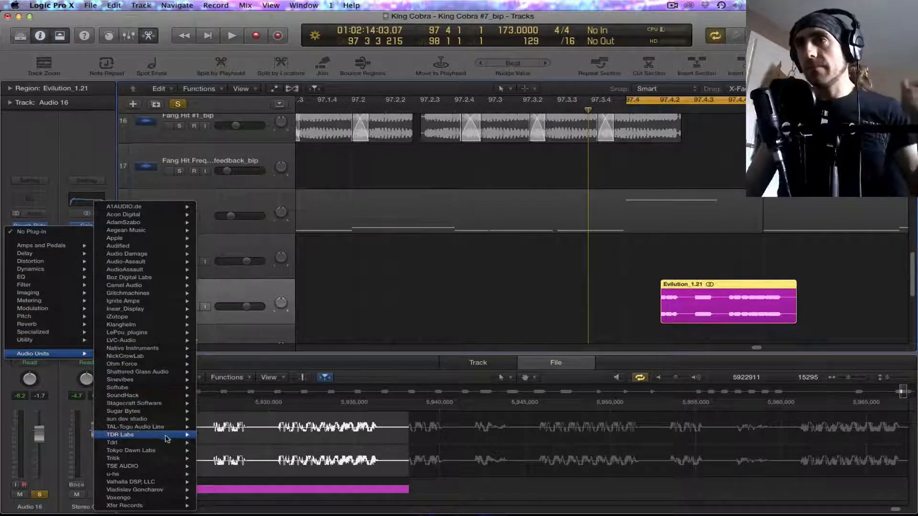
{"action": "mouse_move", "coordinate": [165, 397]}
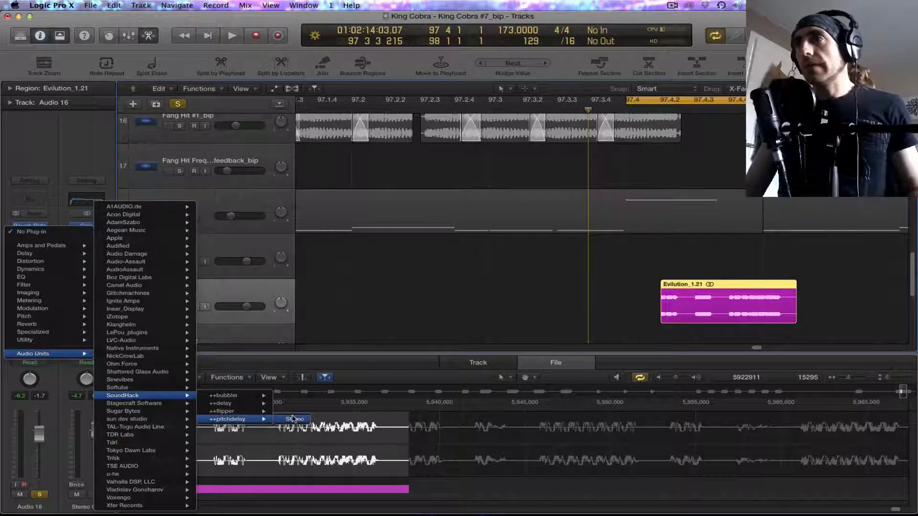
{"action": "left_click", "coordinate": [293, 419]}
Step: During playback, set ++pitchdelay to time 15.5, pitch 2:3, cents -16.0, feedback 72.0 and depth 35.2
{"action": "key", "text": "space"}
{"action": "left_click_drag", "start_coordinate": [50, 120], "coordinate": [53, 138]}
{"action": "left_click_drag", "start_coordinate": [213, 118], "coordinate": [182, 95]}
{"action": "left_click_drag", "start_coordinate": [100, 122], "coordinate": [107, 171]}
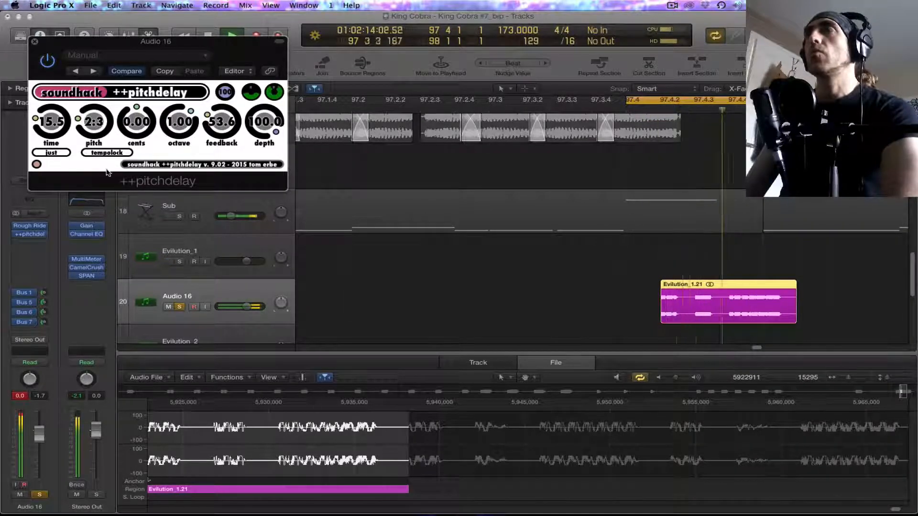
{"action": "left_click_drag", "start_coordinate": [137, 126], "coordinate": [138, 135]}
{"action": "left_click_drag", "start_coordinate": [266, 125], "coordinate": [277, 197]}
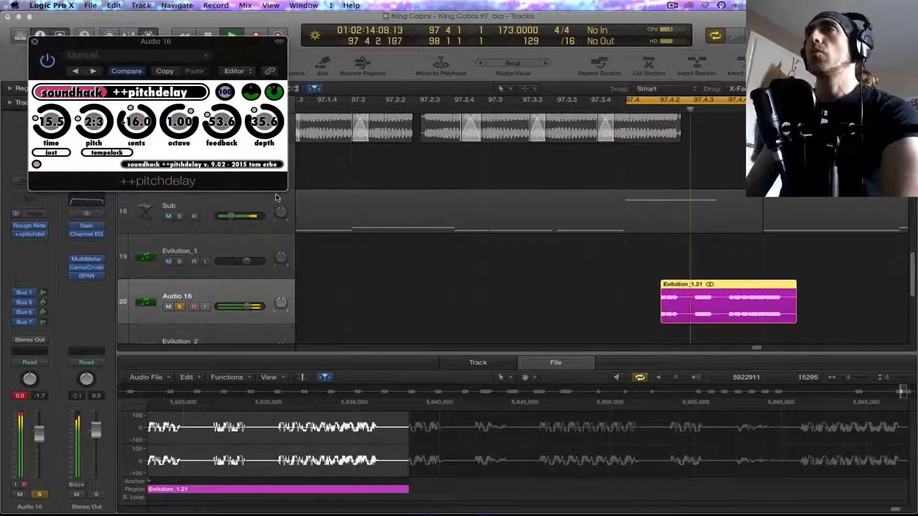
{"action": "left_click_drag", "start_coordinate": [221, 132], "coordinate": [215, 116]}
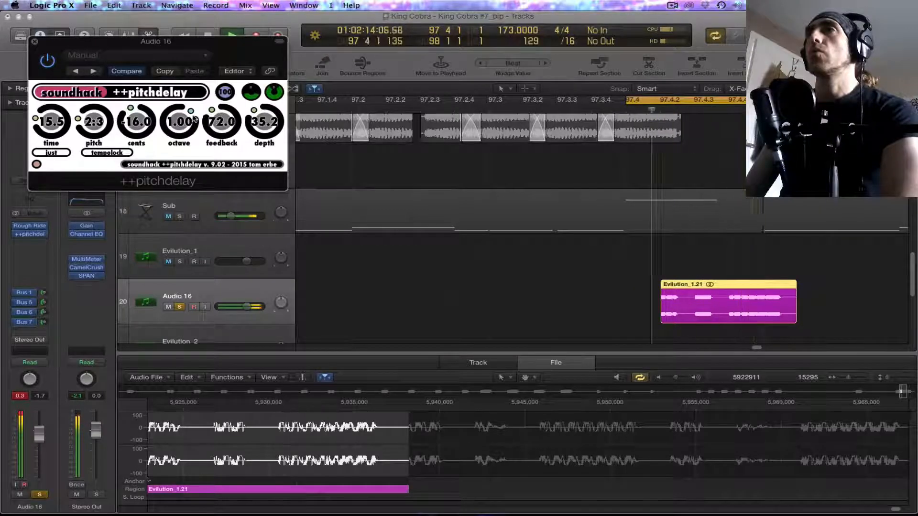
Step: Set the ++pitchdelay time to 120.2, pitch to 3:5 and feedback to 28.0
{"action": "left_click_drag", "start_coordinate": [40, 129], "coordinate": [48, 108]}
{"action": "left_click_drag", "start_coordinate": [208, 119], "coordinate": [213, 149]}
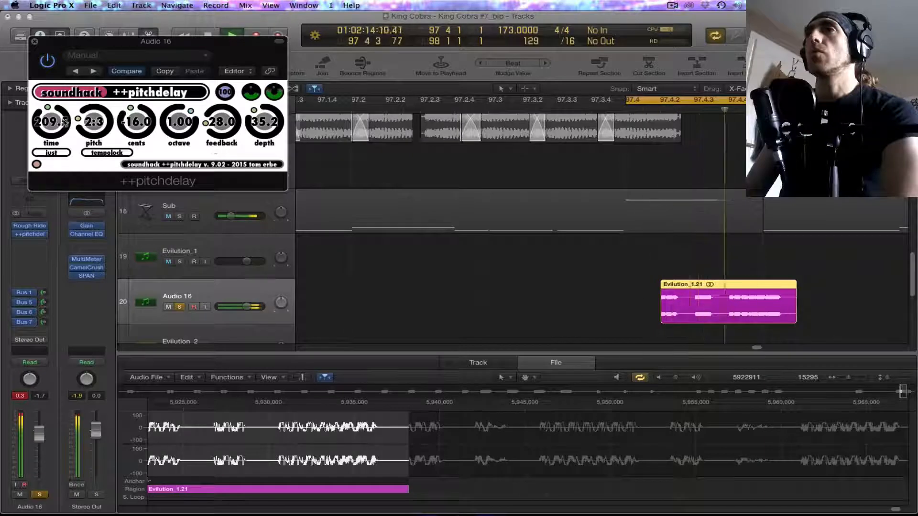
{"action": "left_click_drag", "start_coordinate": [54, 126], "coordinate": [93, 139]}
{"action": "left_click_drag", "start_coordinate": [46, 123], "coordinate": [47, 130]}
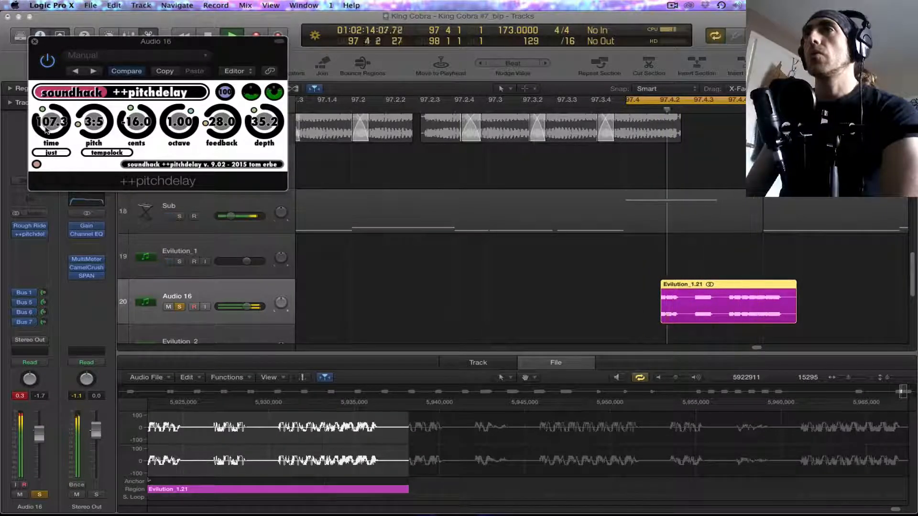
Step: Reset the Audio 16 peak level display and insert an EVOC 20 Filterbank after ++pitchdelay
{"action": "left_click", "coordinate": [18, 396]}
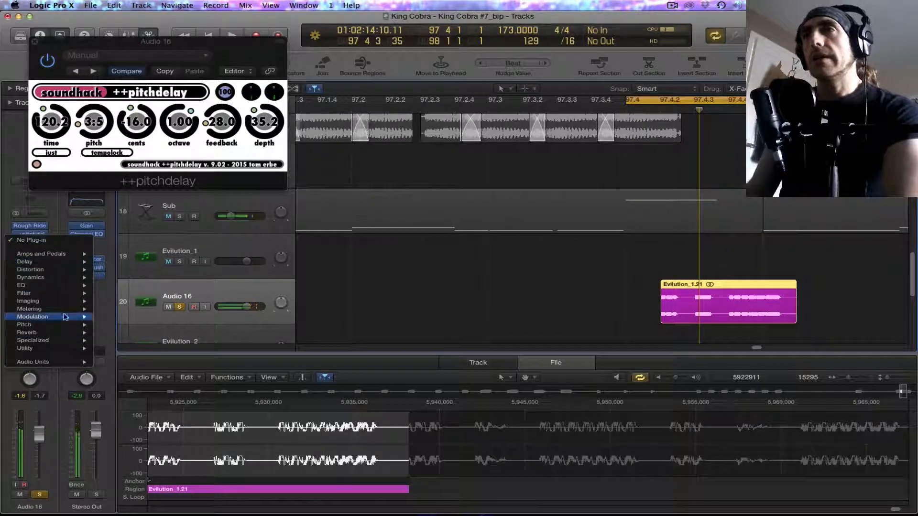
{"action": "mouse_move", "coordinate": [66, 298]}
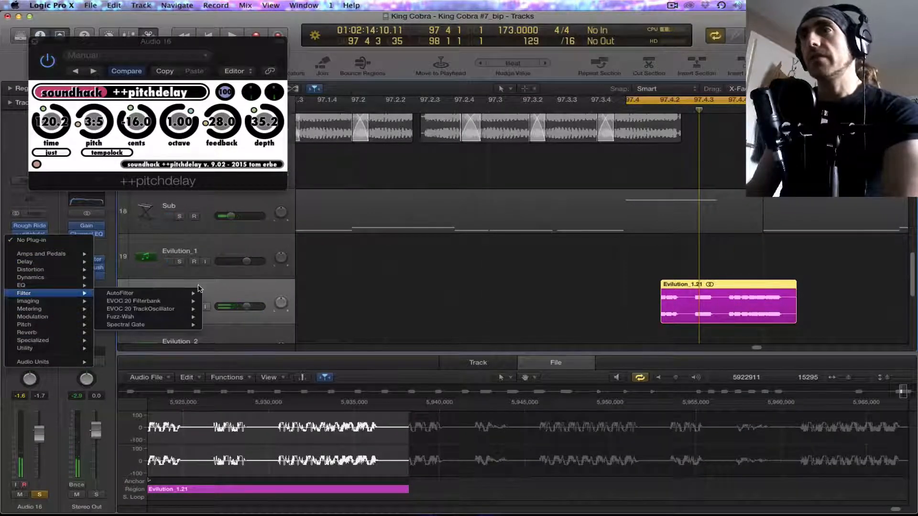
{"action": "mouse_move", "coordinate": [139, 317]}
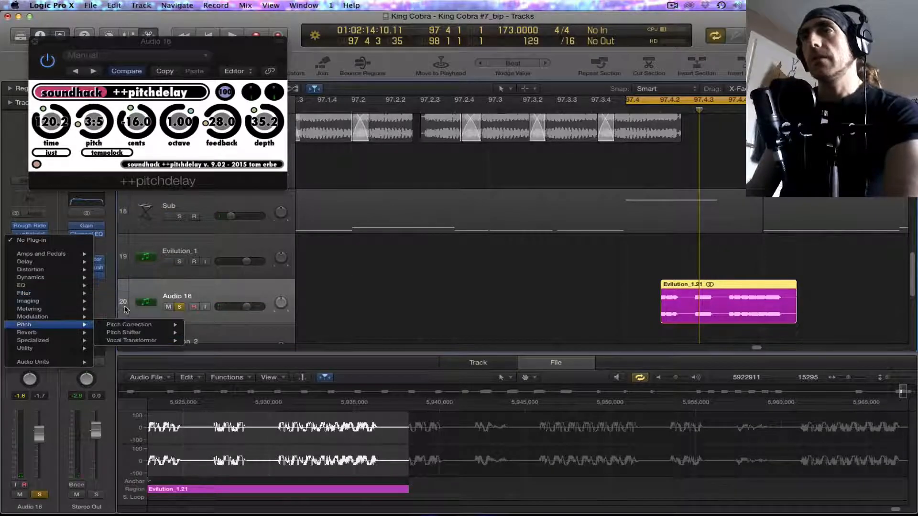
{"action": "mouse_move", "coordinate": [174, 302]}
{"action": "left_click", "coordinate": [218, 302]}
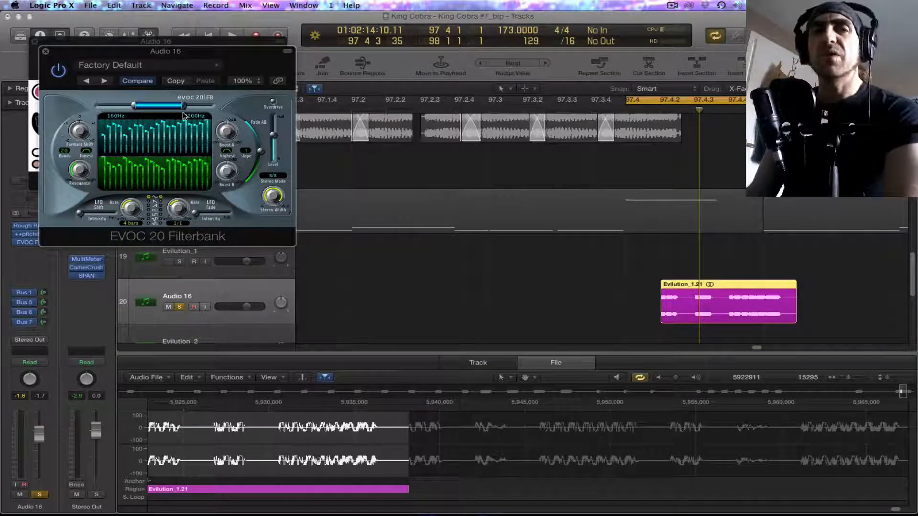
Step: During playback, raise the EVOC 20 Filterbank's LFO Shift and LFO Fade intensities and set the LFO Shift rate to 1/16
{"action": "key", "text": "space"}
{"action": "left_click_drag", "start_coordinate": [81, 214], "coordinate": [101, 215]}
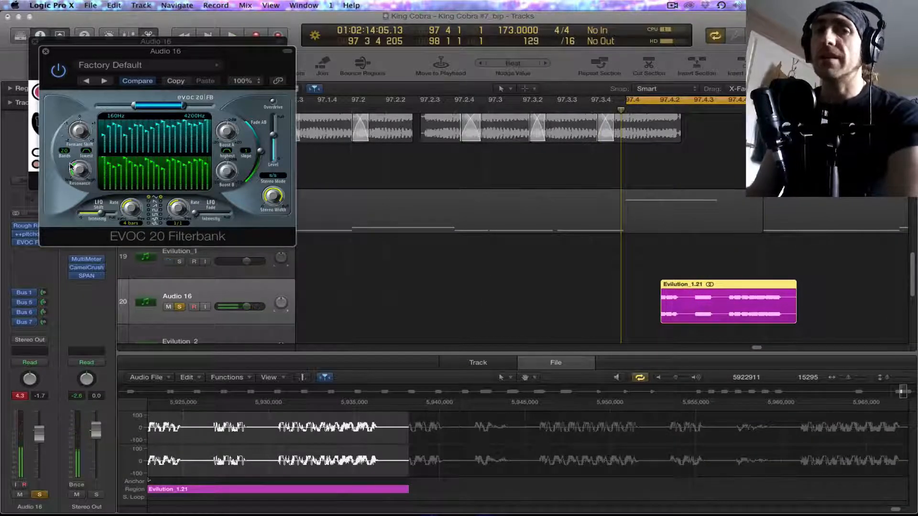
{"action": "key", "text": "space"}
{"action": "left_click_drag", "start_coordinate": [195, 214], "coordinate": [208, 214]}
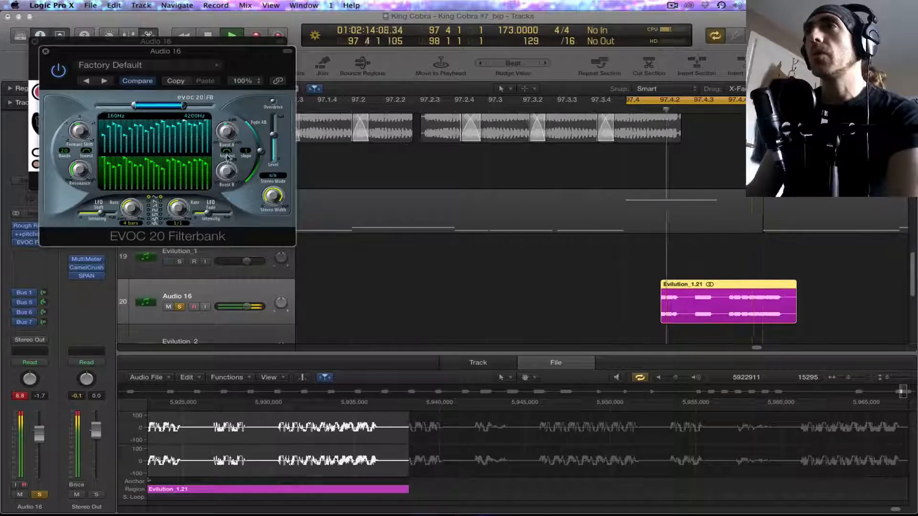
{"action": "left_click", "coordinate": [246, 151]}
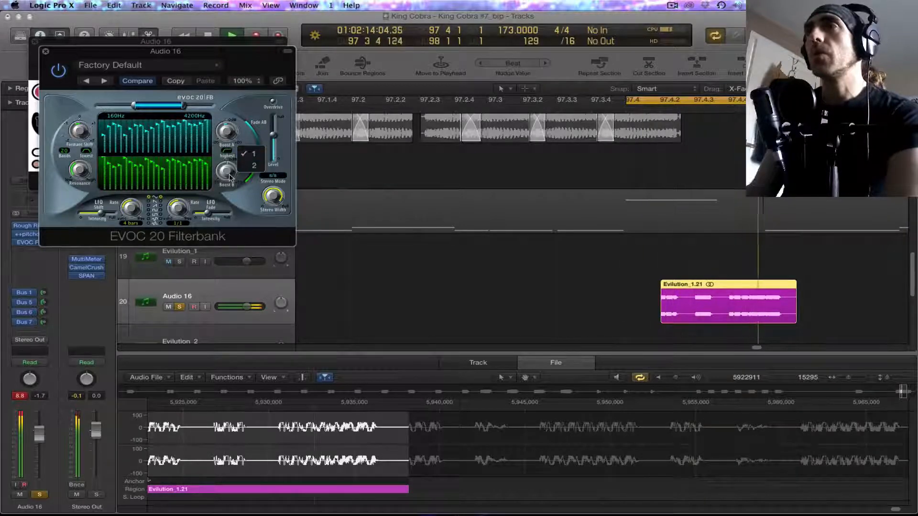
{"action": "left_click", "coordinate": [231, 199]}
{"action": "left_click_drag", "start_coordinate": [131, 208], "coordinate": [132, 191]}
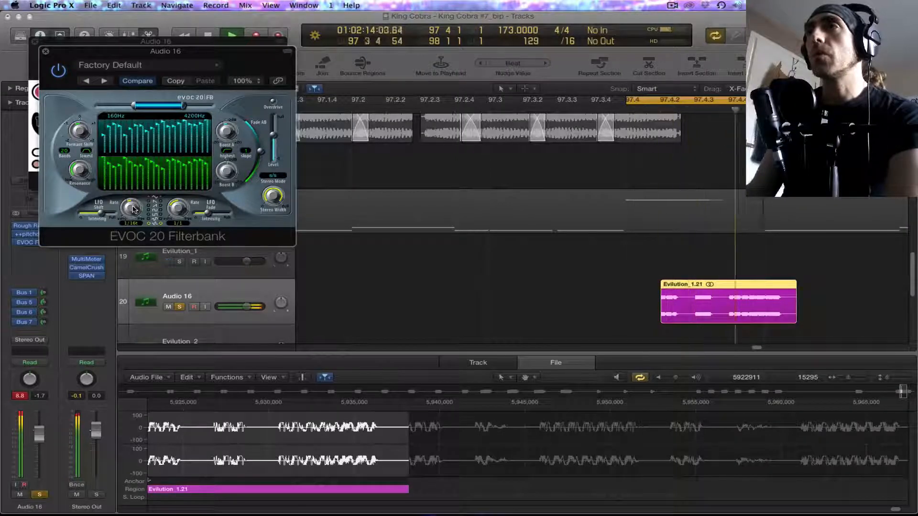
{"action": "left_click_drag", "start_coordinate": [133, 209], "coordinate": [136, 215]}
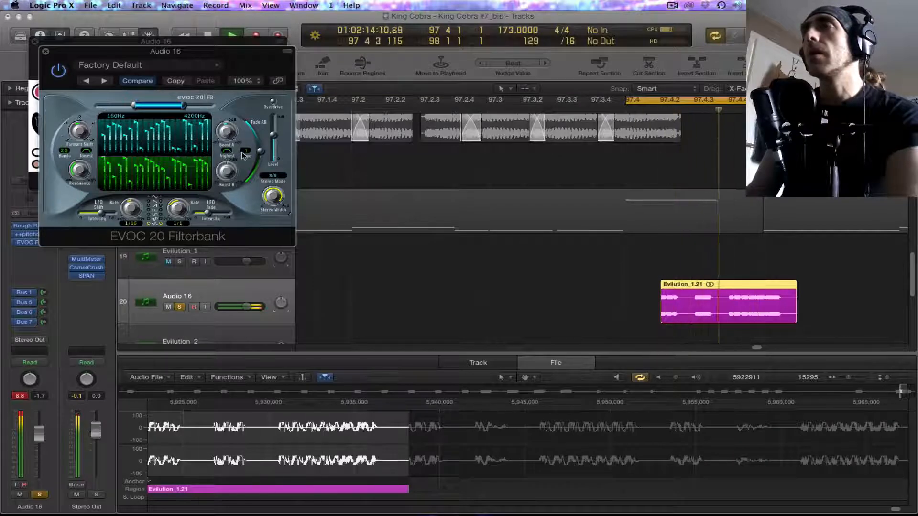
Step: Reduce the EVOC 20 Filterbank's bands, enable overdrive, narrow the range to 140–2600 Hz, set resonance to 8.60 and close it
{"action": "left_click_drag", "start_coordinate": [66, 152], "coordinate": [71, 181]}
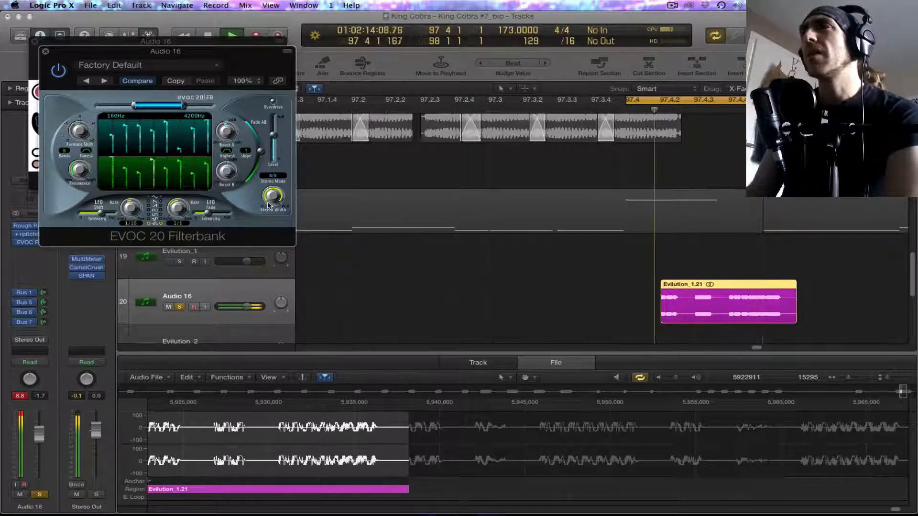
{"action": "left_click", "coordinate": [274, 102]}
{"action": "left_click_drag", "start_coordinate": [180, 107], "coordinate": [150, 109]}
{"action": "mouse_move", "coordinate": [84, 171]}
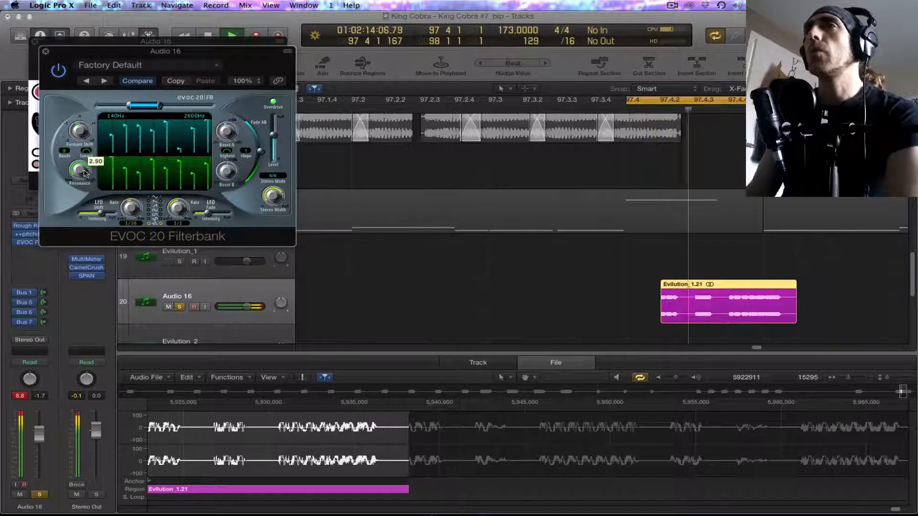
{"action": "left_click_drag", "start_coordinate": [88, 193], "coordinate": [86, 183]}
{"action": "left_click_drag", "start_coordinate": [80, 143], "coordinate": [79, 135]}
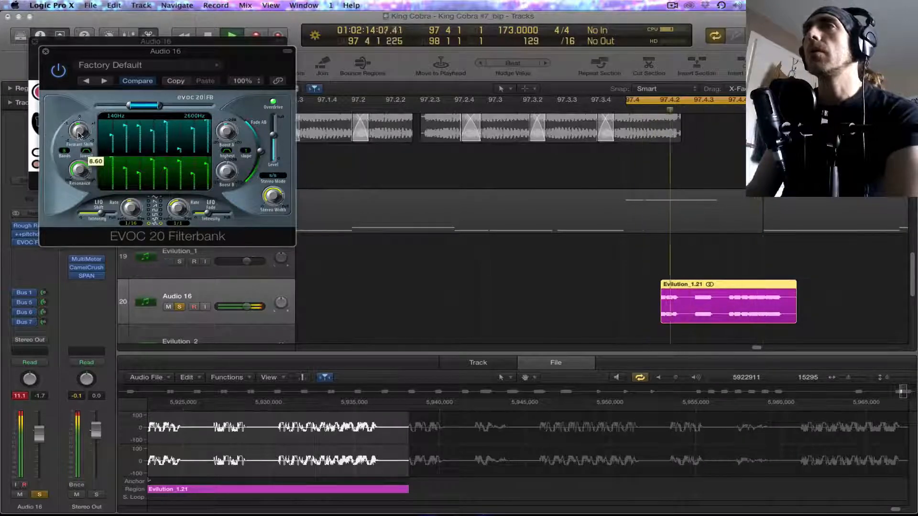
{"action": "left_click", "coordinate": [45, 52]}
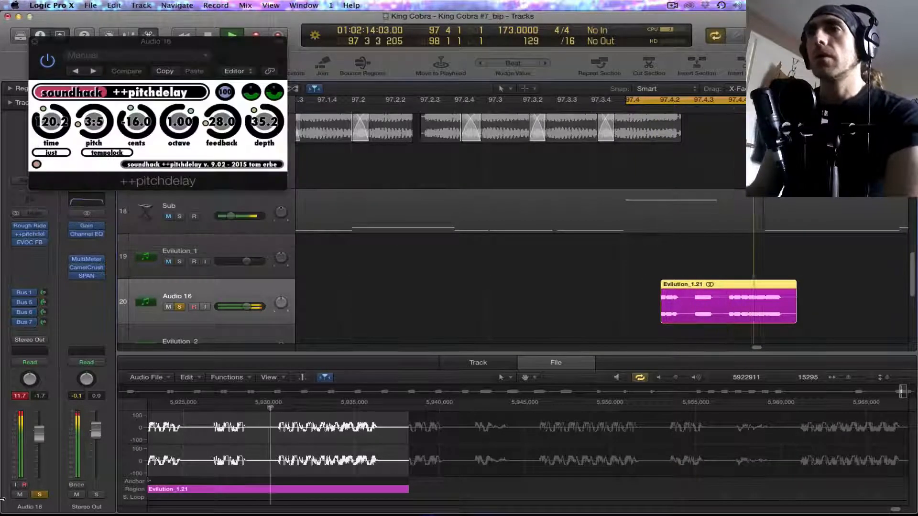
Step: Insert the stereo AudioAssault Defacer after the EVOC 20 Filterbank on Audio 16 and play back the result
{"action": "left_click", "coordinate": [43, 253]}
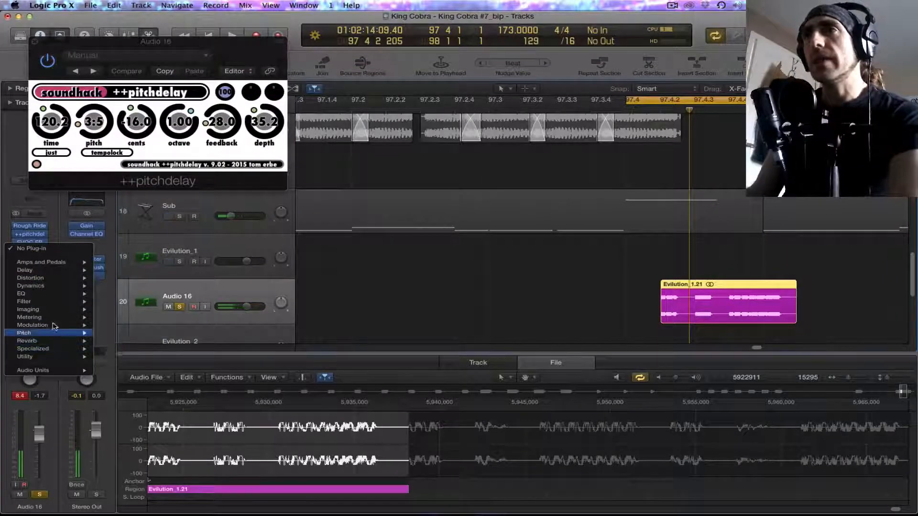
{"action": "mouse_move", "coordinate": [54, 325]}
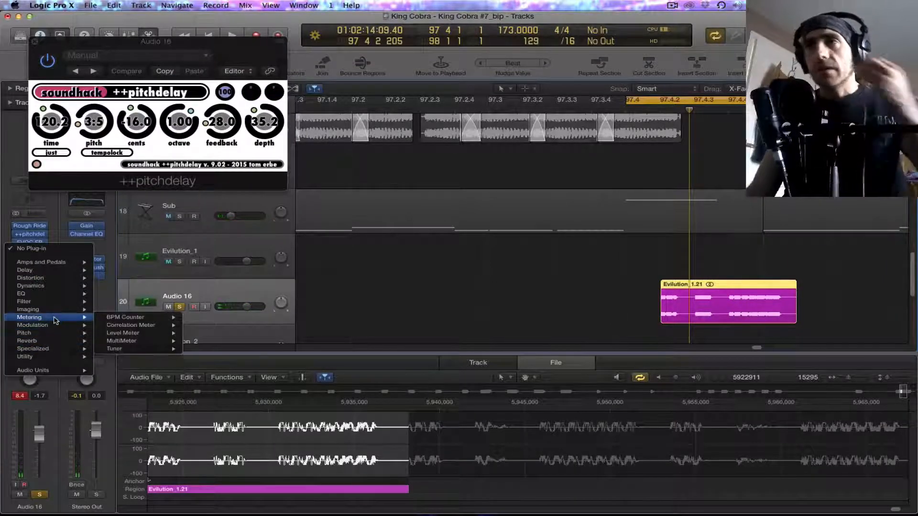
{"action": "mouse_move", "coordinate": [66, 373]}
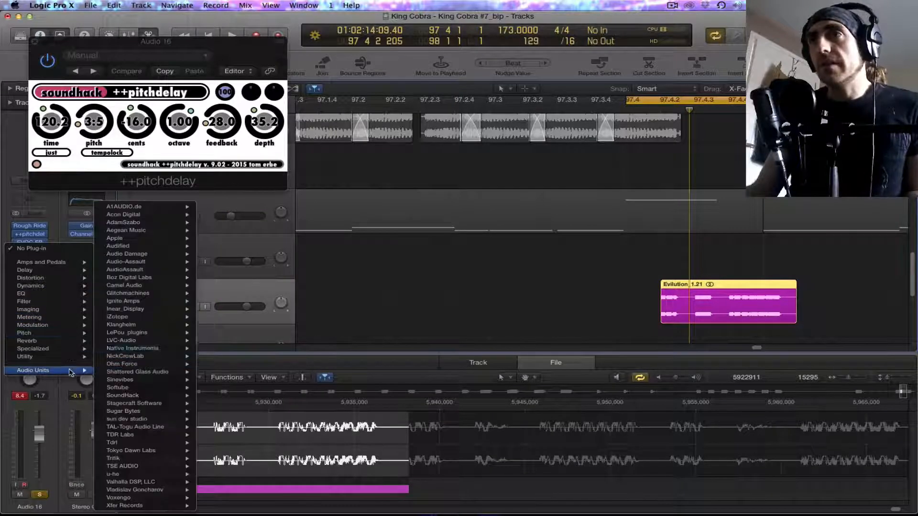
{"action": "mouse_move", "coordinate": [177, 271]}
{"action": "mouse_move", "coordinate": [263, 270]}
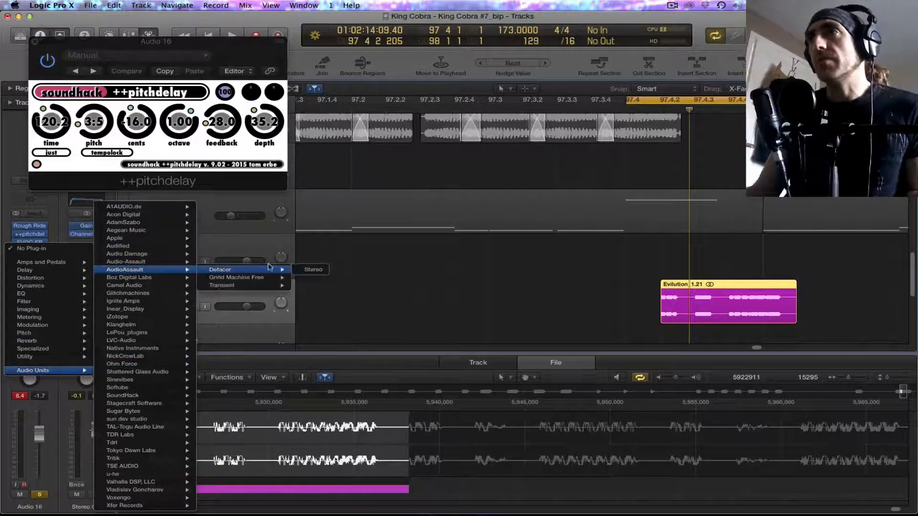
{"action": "left_click", "coordinate": [313, 270]}
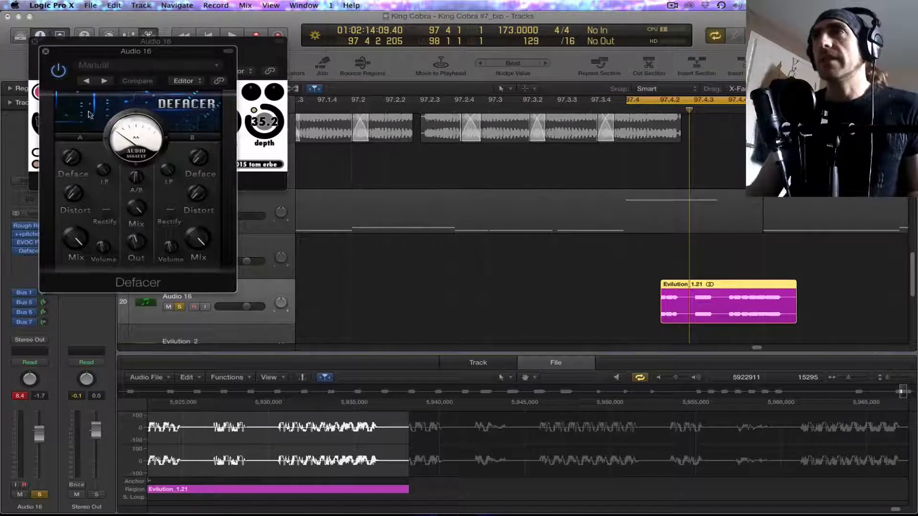
{"action": "left_click_drag", "start_coordinate": [97, 57], "coordinate": [246, 106]}
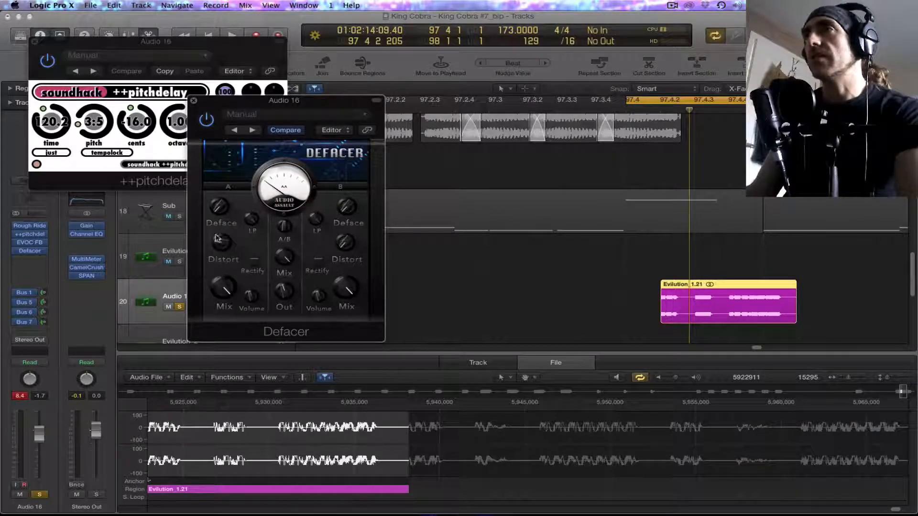
{"action": "key", "text": "space"}
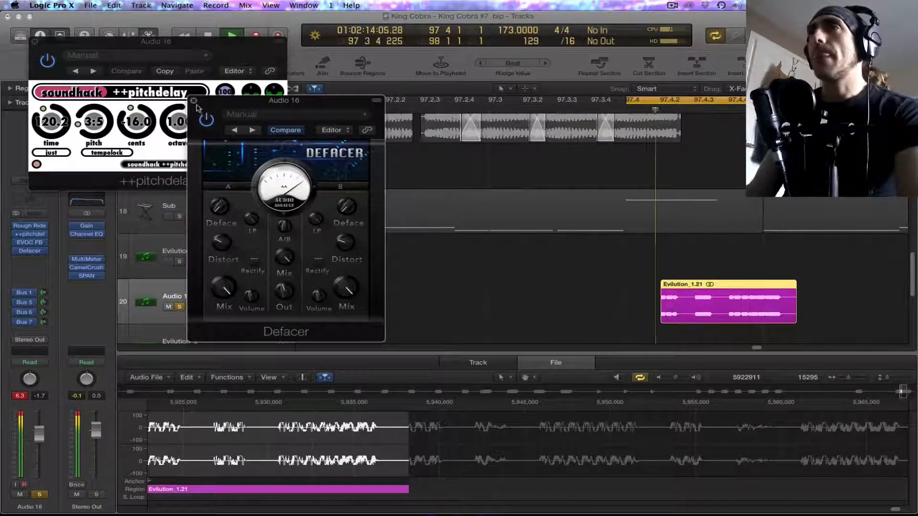
Step: Move the EVOC 20 Filterbank ahead of ++pitchdelay in the Audio 16 effects chain and reopen both plug-ins
{"action": "left_click", "coordinate": [40, 251]}
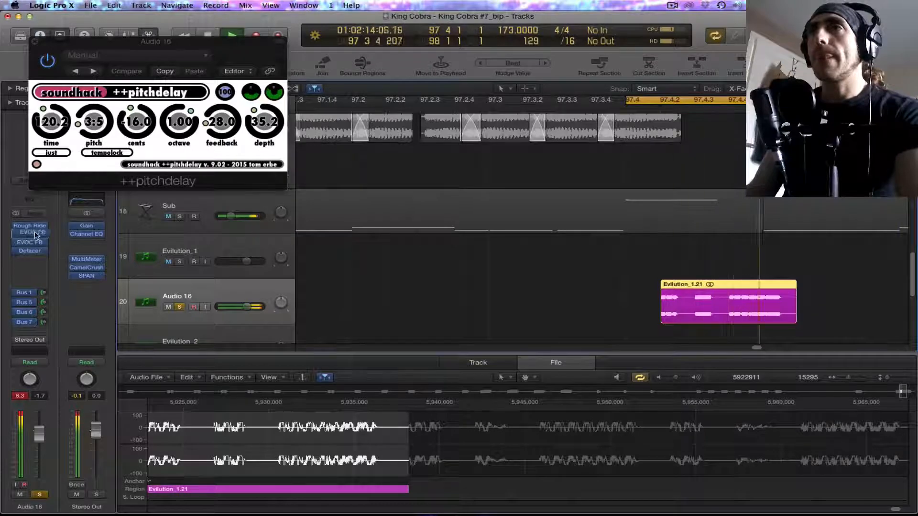
{"action": "left_click", "coordinate": [32, 243]}
{"action": "left_click", "coordinate": [31, 243]}
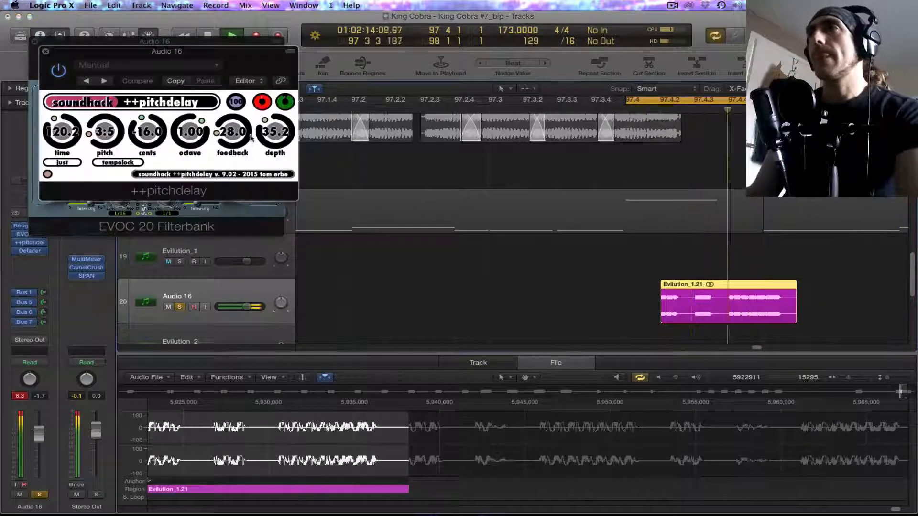
Step: Set ++pitchdelay to time 18.0, pitch 5:9, cents -17.0, feedback 57.6 and depth 55.3, close the plug-in windows and stop playback
{"action": "left_click_drag", "start_coordinate": [275, 147], "coordinate": [232, 128]}
{"action": "left_click_drag", "start_coordinate": [67, 134], "coordinate": [69, 152]}
{"action": "left_click_drag", "start_coordinate": [147, 141], "coordinate": [193, 136]}
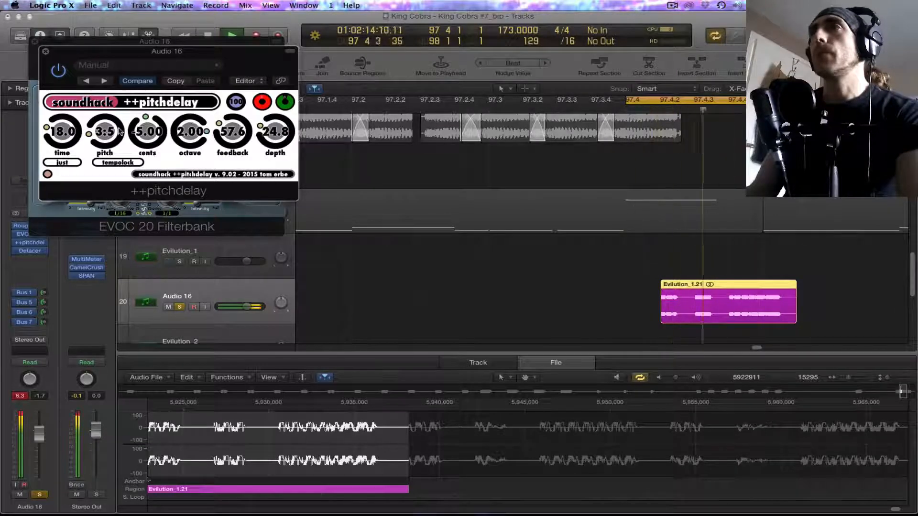
{"action": "left_click_drag", "start_coordinate": [106, 138], "coordinate": [149, 143]}
{"action": "left_click_drag", "start_coordinate": [278, 136], "coordinate": [264, 85]}
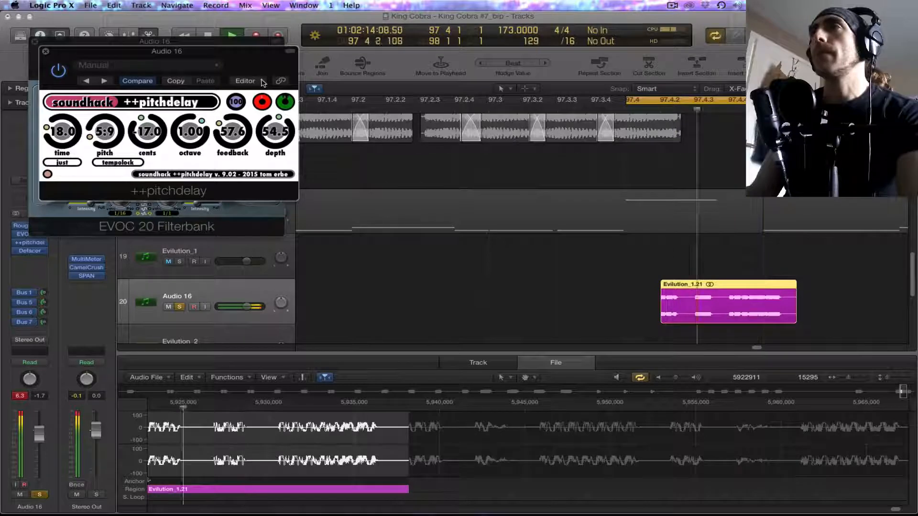
{"action": "left_click", "coordinate": [46, 51]}
{"action": "left_click", "coordinate": [35, 41]}
{"action": "key", "text": "space"}
Step: Insert the stereo A1AUDIO.de A1TriggerGate after Defacer on the Audio 16 track
{"action": "left_click", "coordinate": [33, 259]}
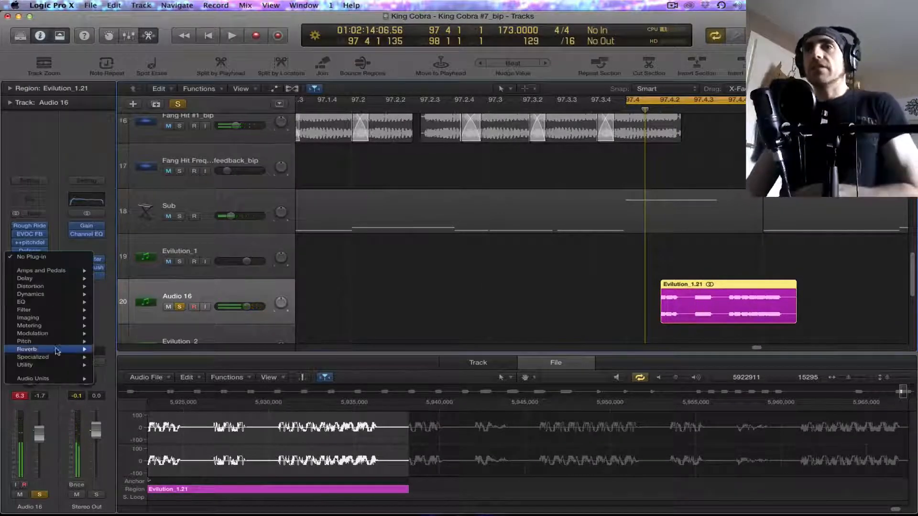
{"action": "mouse_move", "coordinate": [57, 379]}
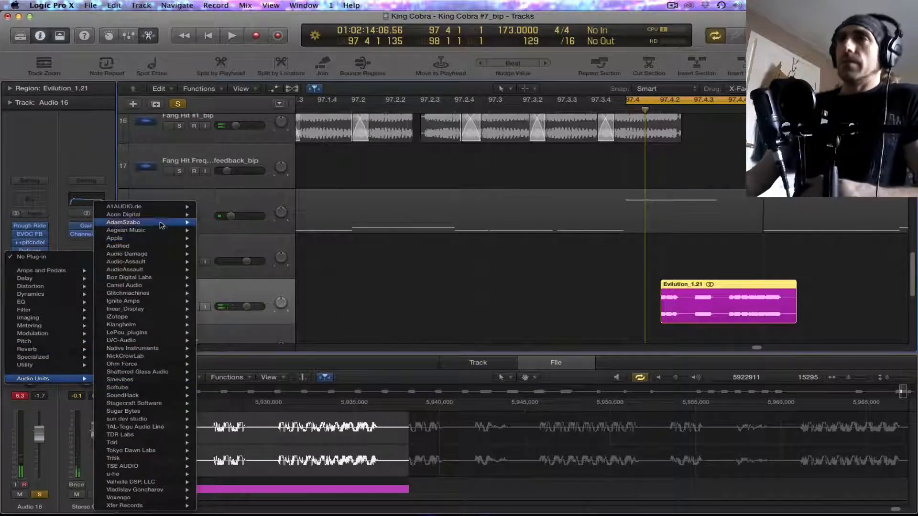
{"action": "mouse_move", "coordinate": [164, 218]}
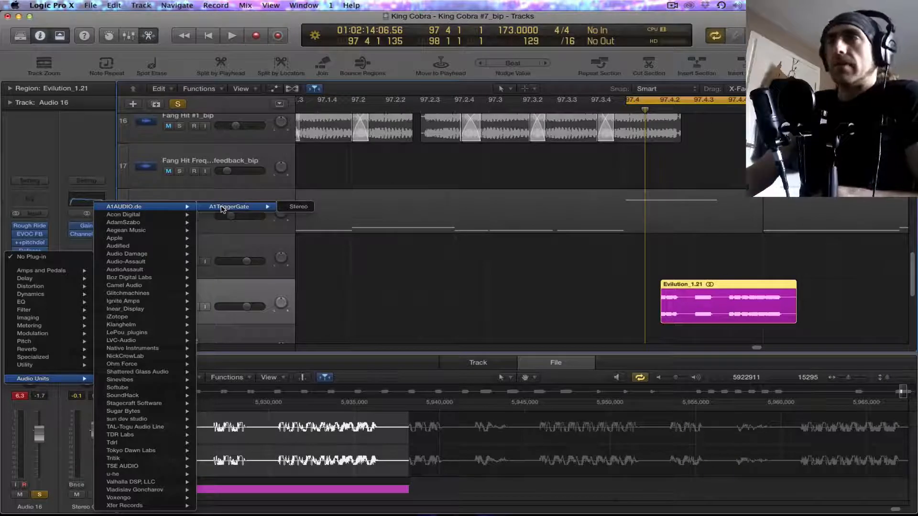
{"action": "left_click", "coordinate": [299, 207]}
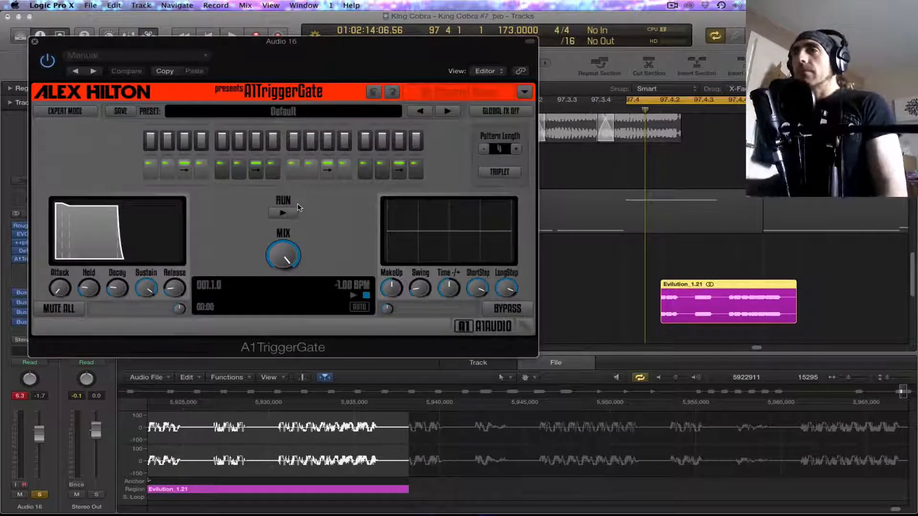
{"action": "left_click_drag", "start_coordinate": [273, 46], "coordinate": [380, 63]}
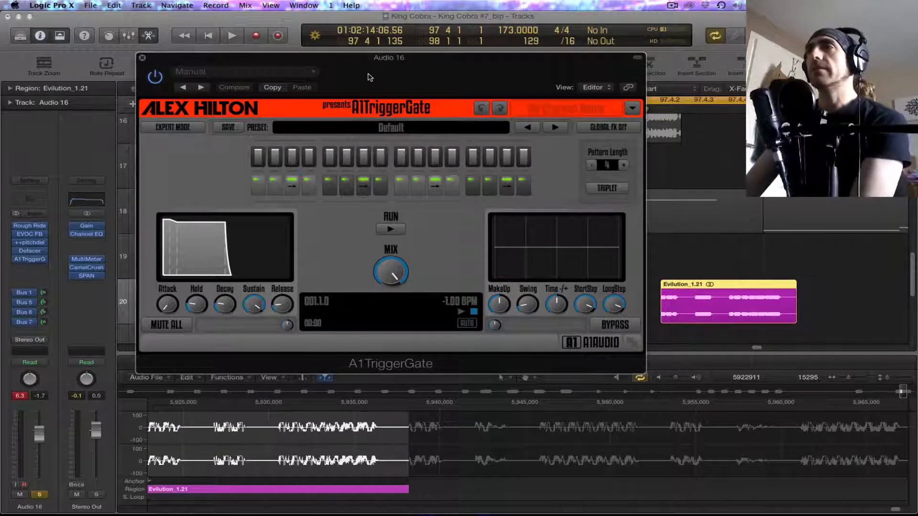
Step: Audition the A1TriggerGate presets during playback and load TranceGate 05 + Echo
{"action": "key", "text": "space"}
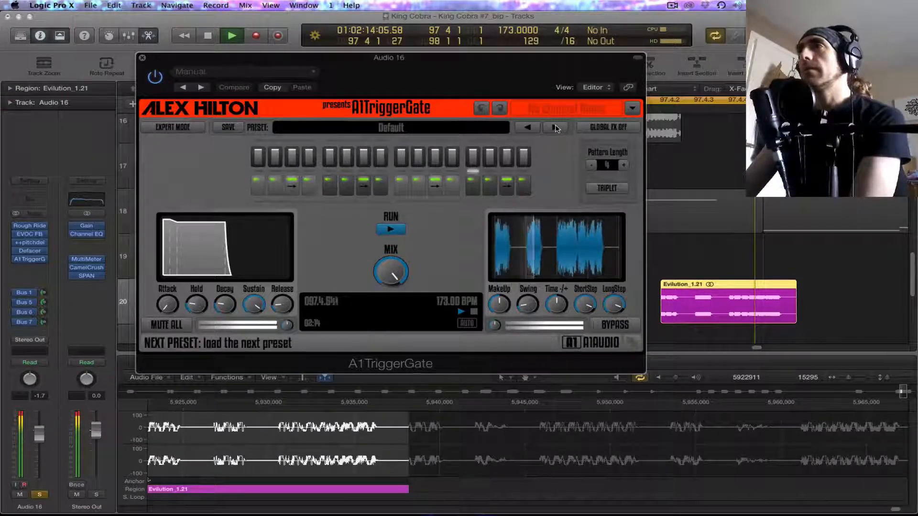
{"action": "left_click", "coordinate": [555, 127]}
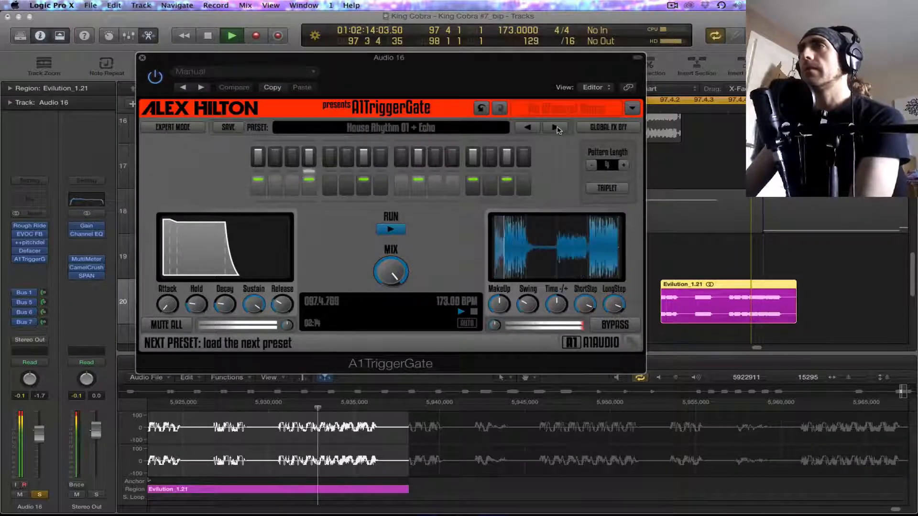
{"action": "left_click", "coordinate": [556, 128]}
{"action": "left_click", "coordinate": [555, 127]}
{"action": "left_click", "coordinate": [555, 127]}
{"action": "left_click", "coordinate": [556, 128]}
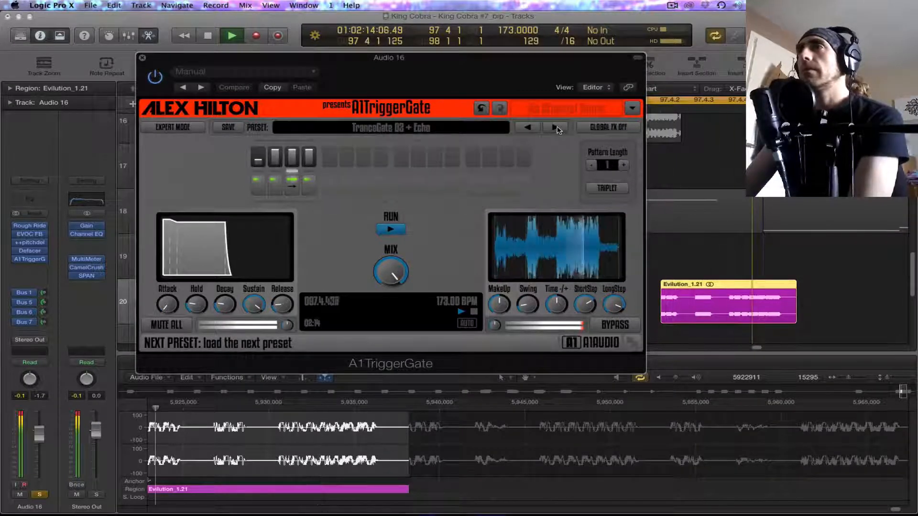
{"action": "left_click", "coordinate": [555, 128]}
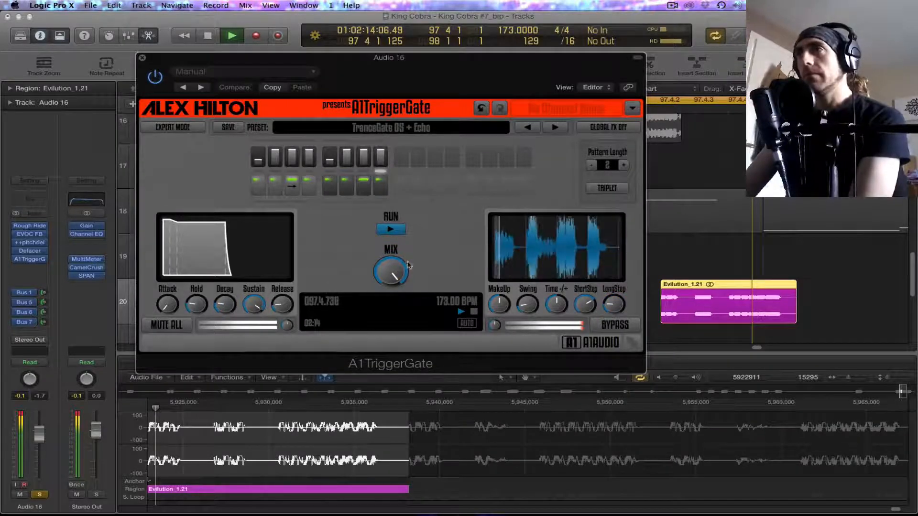
Step: In A1TriggerGate's expert mode, turn off Echo/Delay, lengthen the envelope's attack and release, and close the plug-in
{"action": "left_click", "coordinate": [167, 137]}
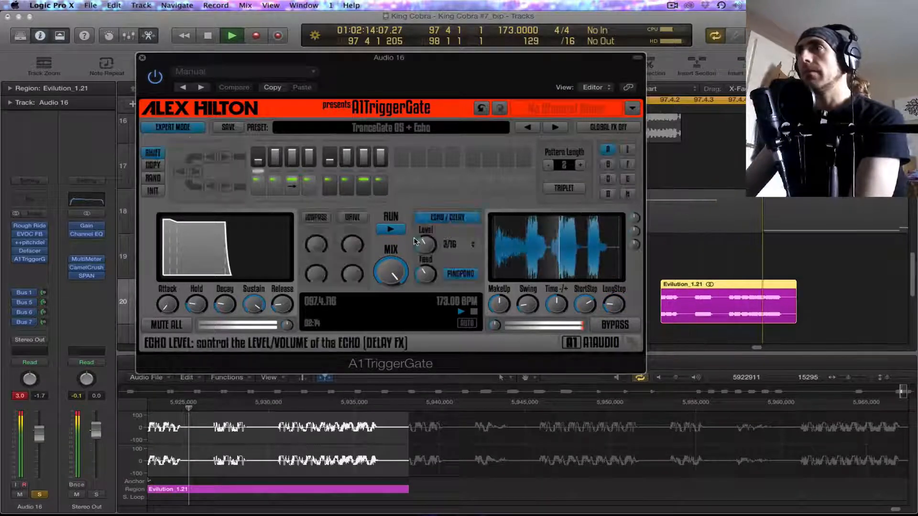
{"action": "left_click", "coordinate": [437, 218]}
{"action": "left_click_drag", "start_coordinate": [275, 307], "coordinate": [168, 271]}
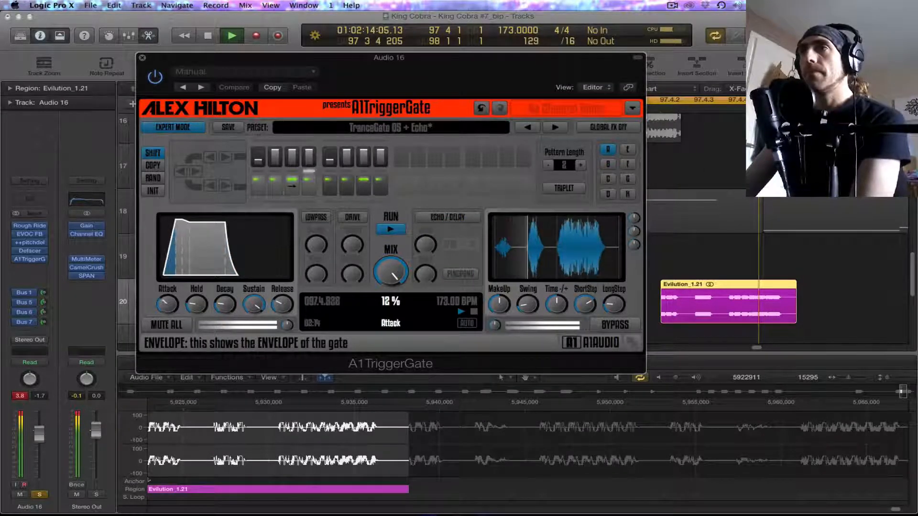
{"action": "left_click", "coordinate": [141, 60]}
Step: Insert a Bitcrusher with its factory default settings after A1TriggerGate on Audio 16 and close its window
{"action": "left_click", "coordinate": [43, 259]}
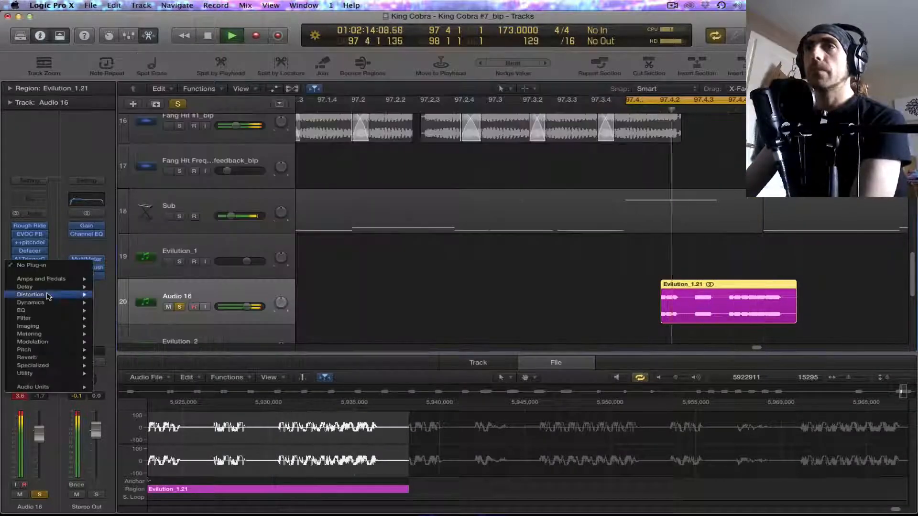
{"action": "left_click", "coordinate": [160, 209]}
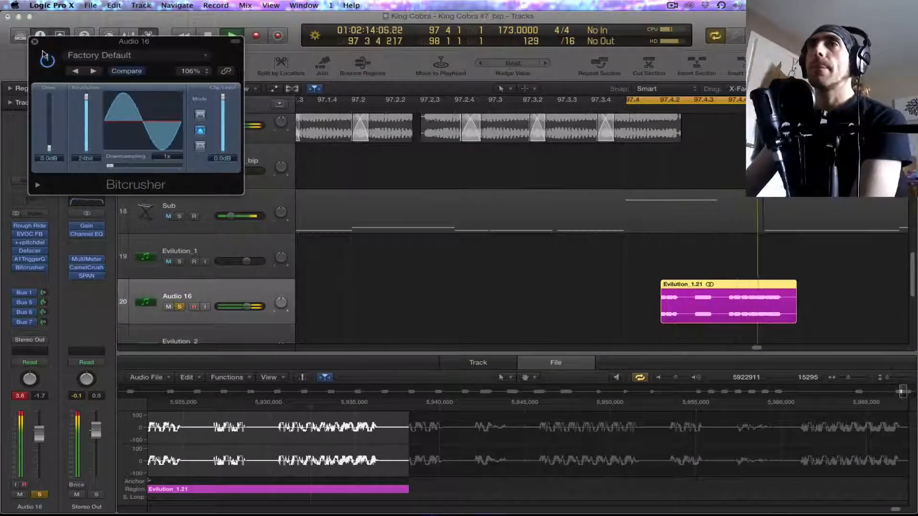
{"action": "left_click", "coordinate": [35, 41]}
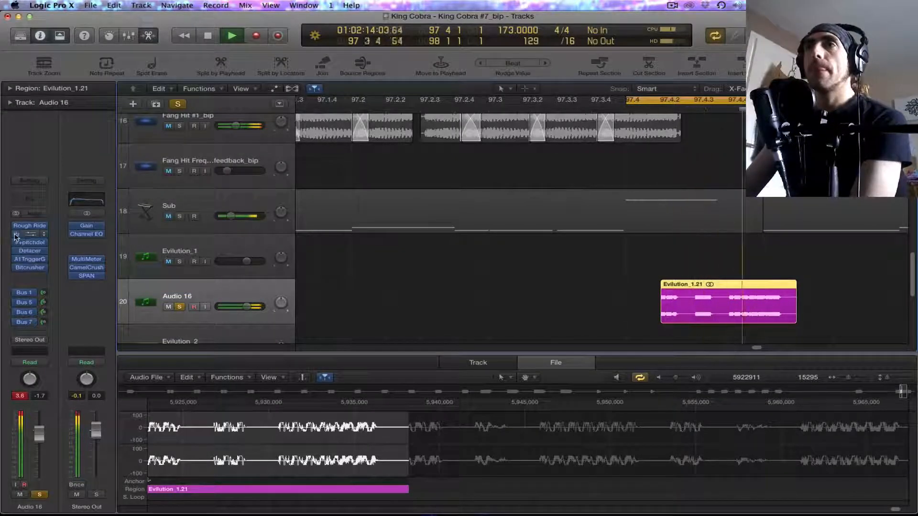
Step: In Audio 16's ++pitchdelay, set time to 125.0, pitch 8:9, cents -64.0, feedback 75.2 and depth 35.3, and close it
{"action": "left_click", "coordinate": [31, 244]}
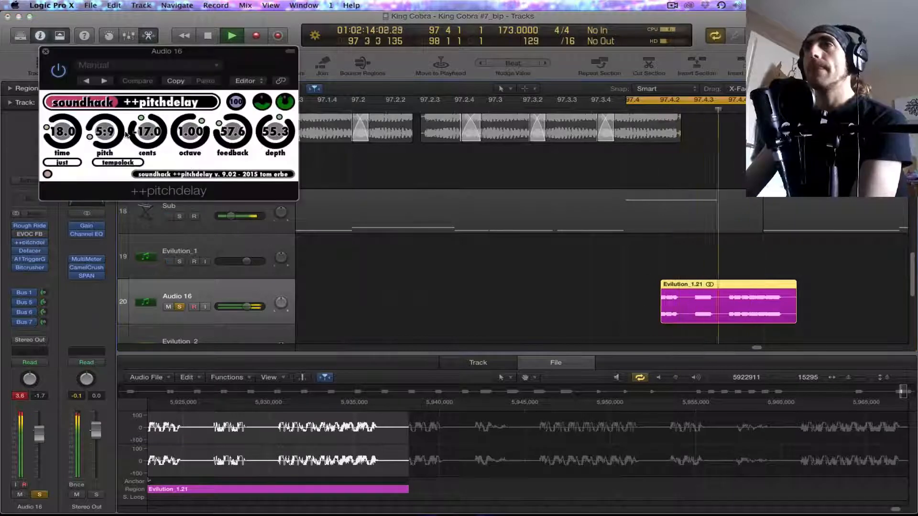
{"action": "left_click_drag", "start_coordinate": [62, 132], "coordinate": [64, 117]}
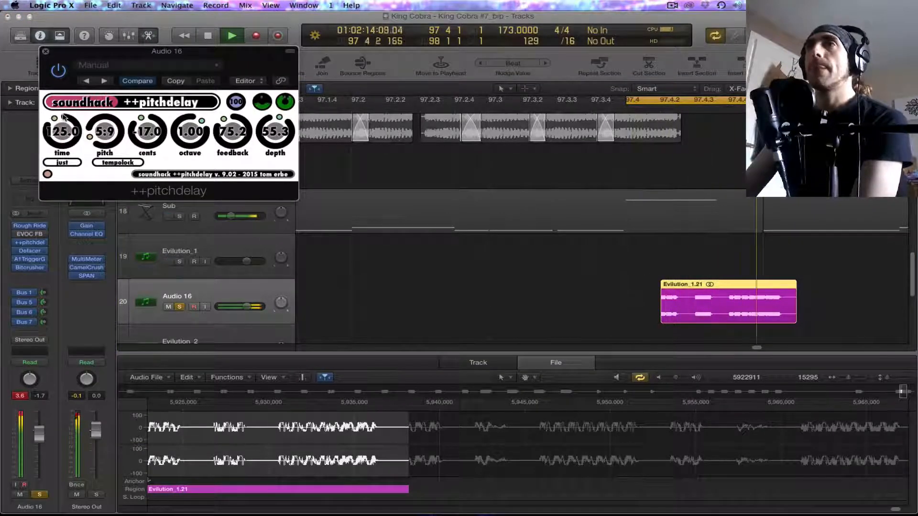
{"action": "left_click_drag", "start_coordinate": [190, 134], "coordinate": [152, 160]}
{"action": "left_click_drag", "start_coordinate": [105, 132], "coordinate": [114, 95]}
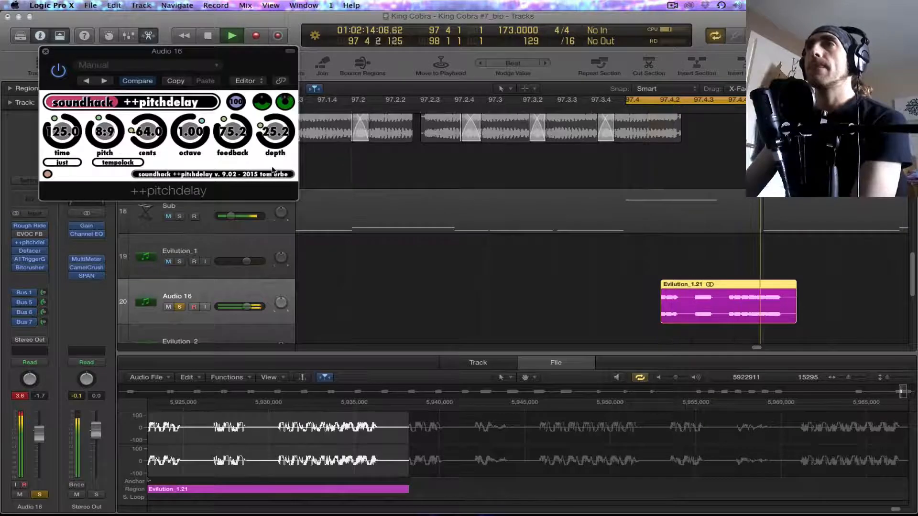
{"action": "mouse_move", "coordinate": [272, 155]}
{"action": "left_mouse_down"}
{"action": "mouse_move", "coordinate": [264, 78]}
{"action": "mouse_move", "coordinate": [268, 151]}
{"action": "left_mouse_up"}
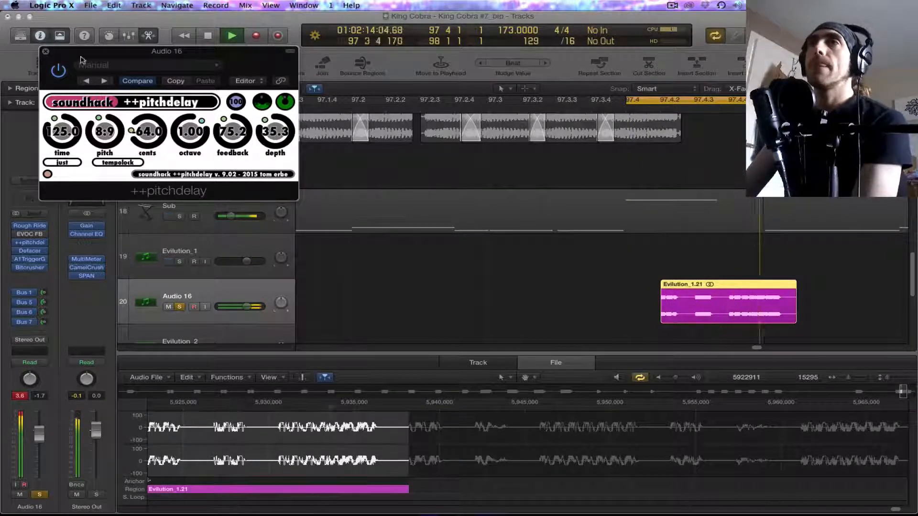
{"action": "left_click", "coordinate": [46, 52]}
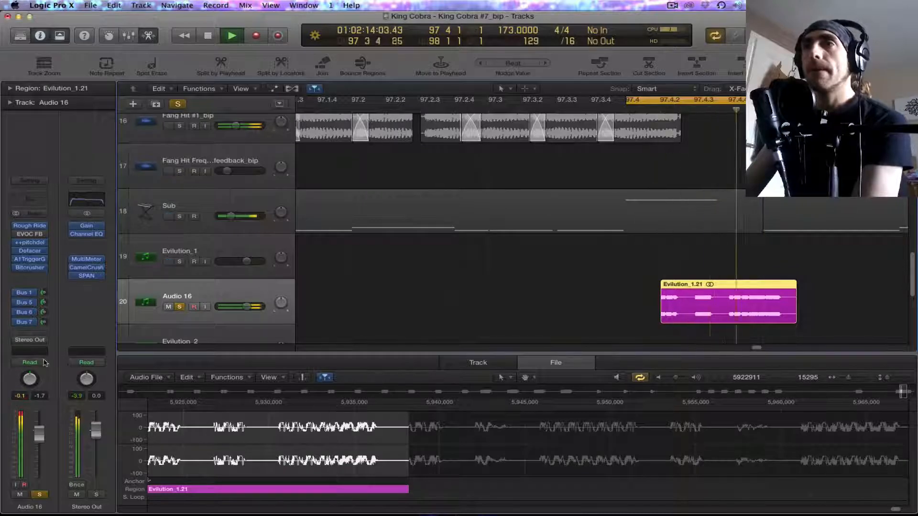
Step: Replace the EVOC 20 Filterbank on Audio 16 with a stereo Modulation Delay
{"action": "left_click", "coordinate": [43, 242]}
{"action": "mouse_move", "coordinate": [72, 326]}
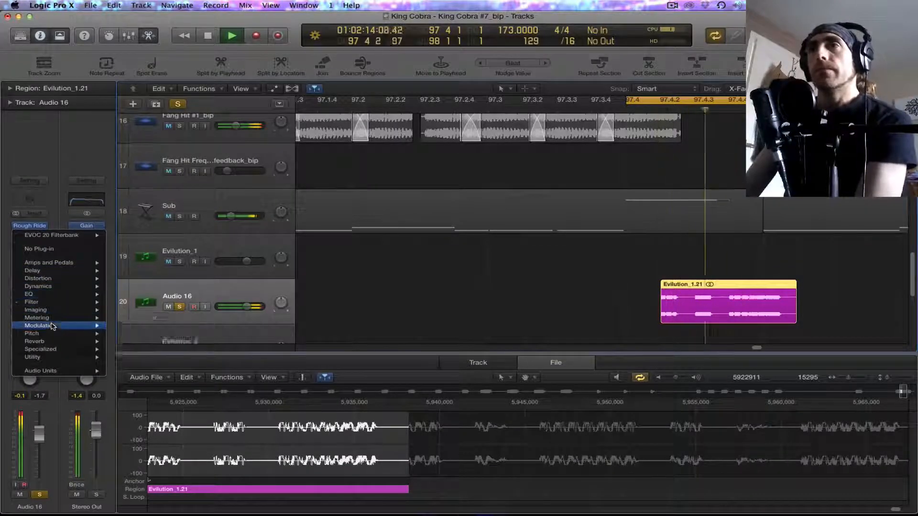
{"action": "mouse_move", "coordinate": [157, 358]}
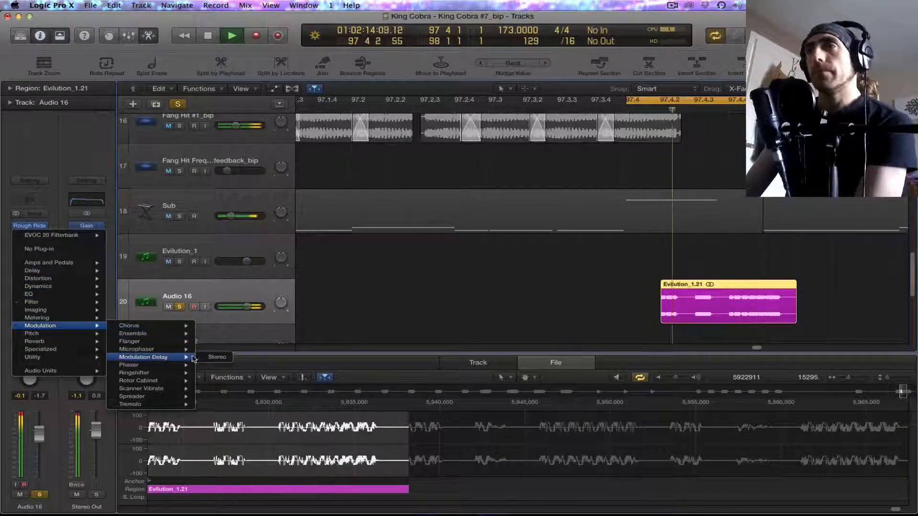
{"action": "left_click", "coordinate": [217, 358]}
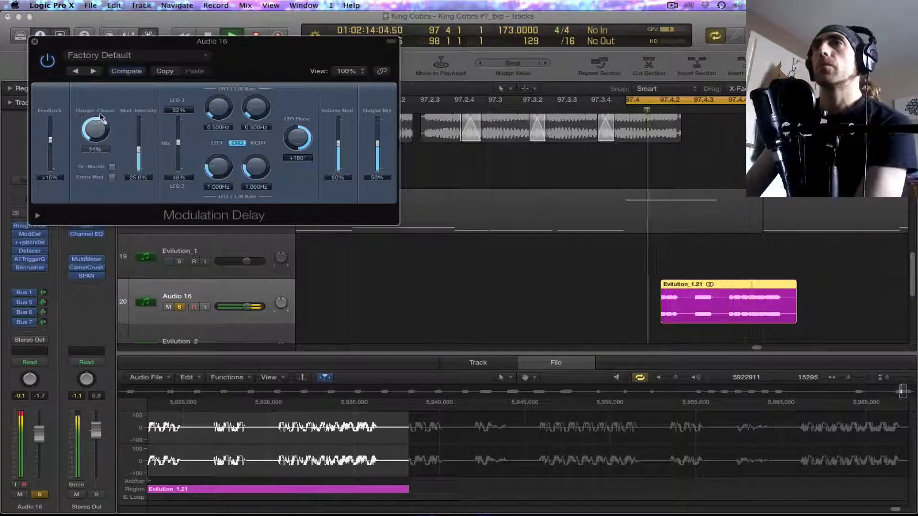
Step: Set Modulation Delay's feedback to -97%, Flanger-Chorus 67%, intensity 86% and LFO phase +70°, and move it after ++pitchdelay
{"action": "left_click_drag", "start_coordinate": [51, 134], "coordinate": [50, 124]}
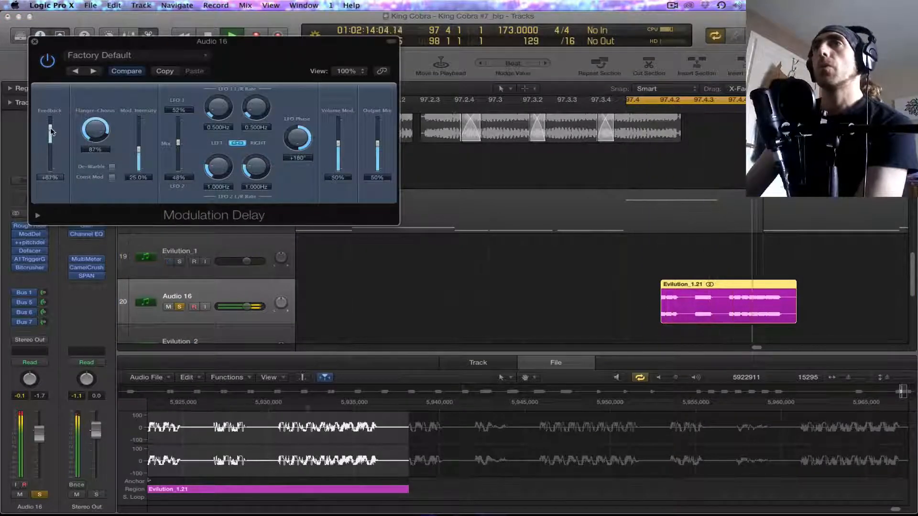
{"action": "left_click_drag", "start_coordinate": [139, 149], "coordinate": [140, 166]}
{"action": "left_click_drag", "start_coordinate": [287, 149], "coordinate": [288, 170]}
{"action": "left_click_drag", "start_coordinate": [139, 166], "coordinate": [144, 128]}
{"action": "left_click_drag", "start_coordinate": [96, 130], "coordinate": [97, 150]}
{"action": "left_click_drag", "start_coordinate": [51, 122], "coordinate": [52, 170]}
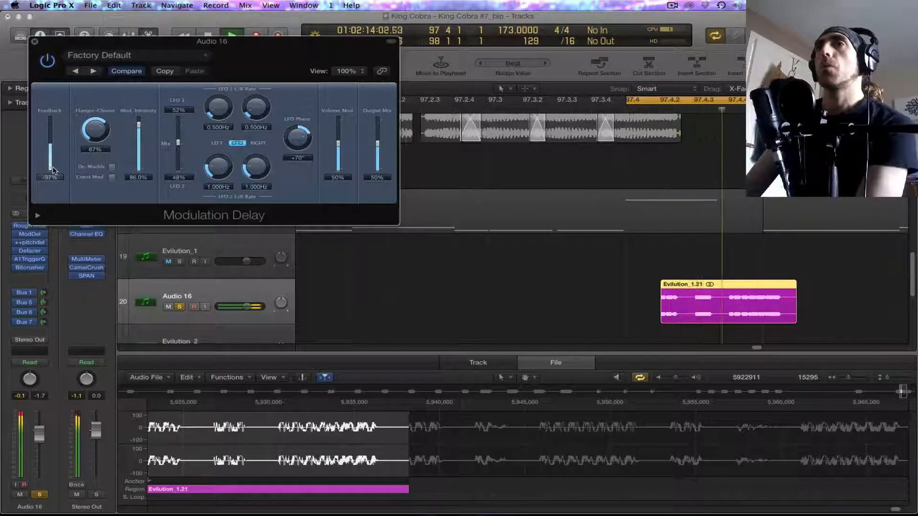
{"action": "left_click_drag", "start_coordinate": [35, 235], "coordinate": [35, 244]}
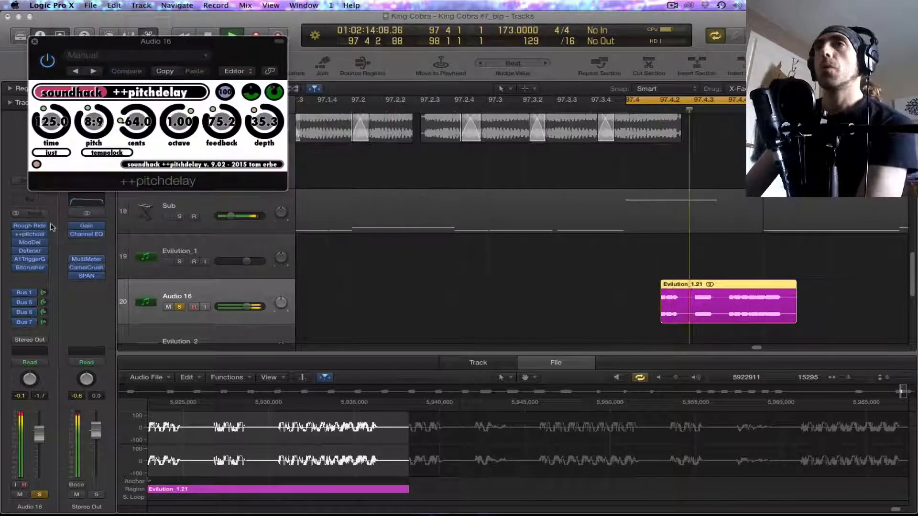
Step: Refine Modulation Delay with feedback -89%, Flanger-Chorus 88%, Const. Mod. on, intensity 21% and an 84/16% LFO mix
{"action": "left_click", "coordinate": [30, 242]}
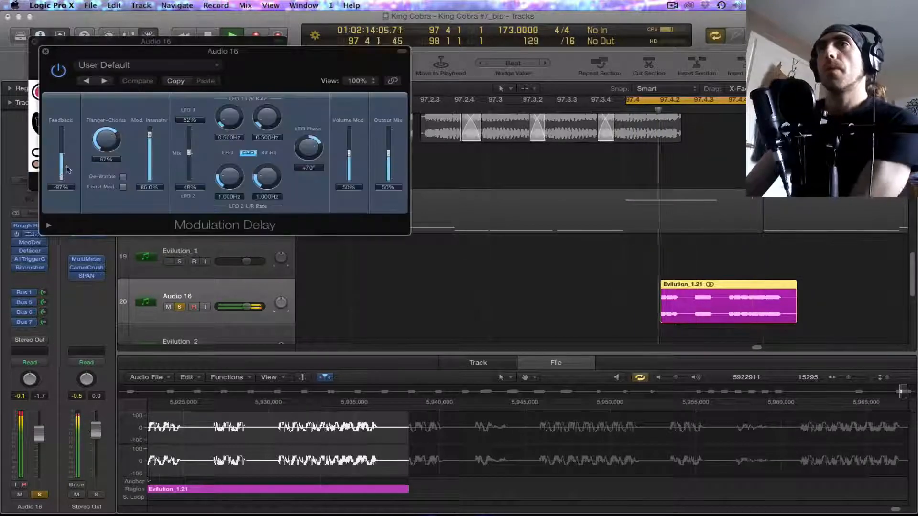
{"action": "left_click_drag", "start_coordinate": [61, 145], "coordinate": [66, 178]}
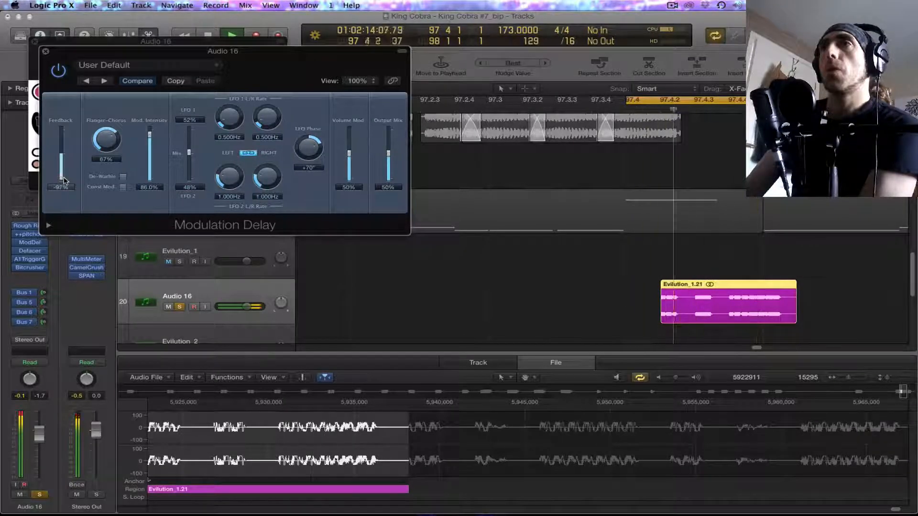
{"action": "left_click_drag", "start_coordinate": [63, 178], "coordinate": [64, 180]}
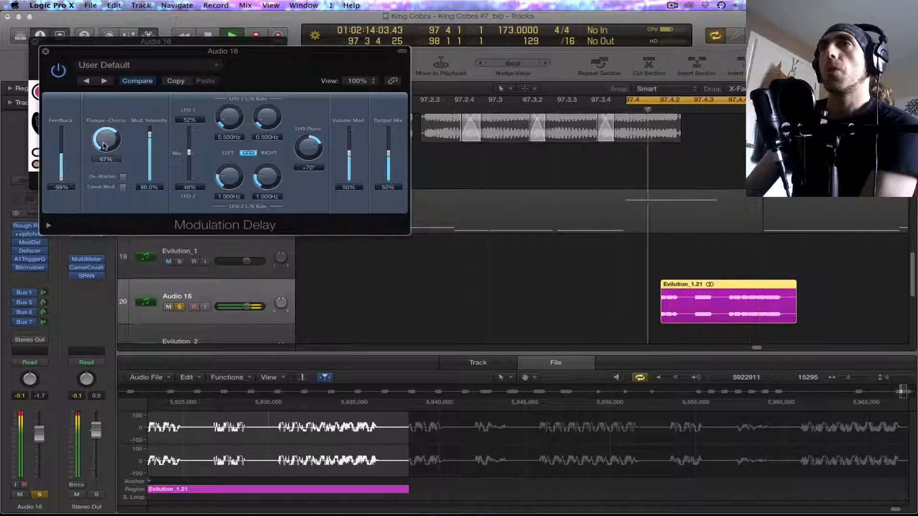
{"action": "left_click_drag", "start_coordinate": [106, 132], "coordinate": [106, 132]}
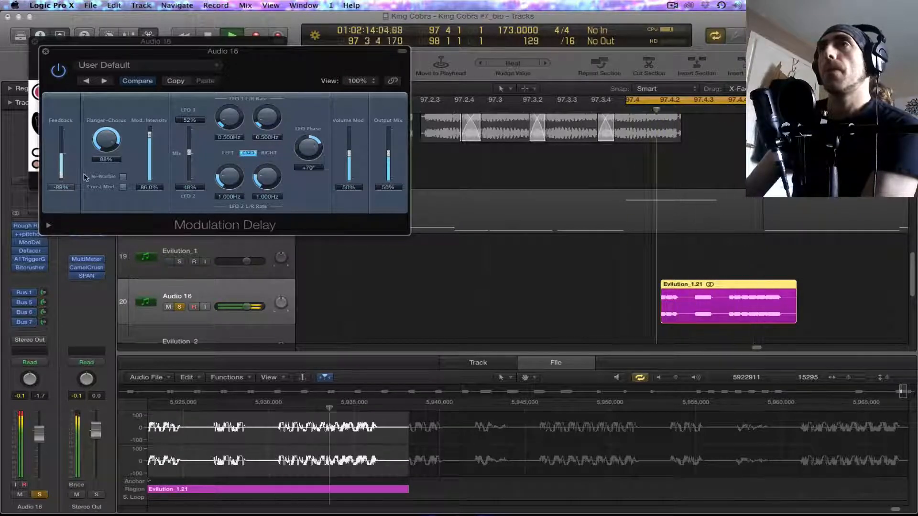
{"action": "left_click", "coordinate": [123, 187]}
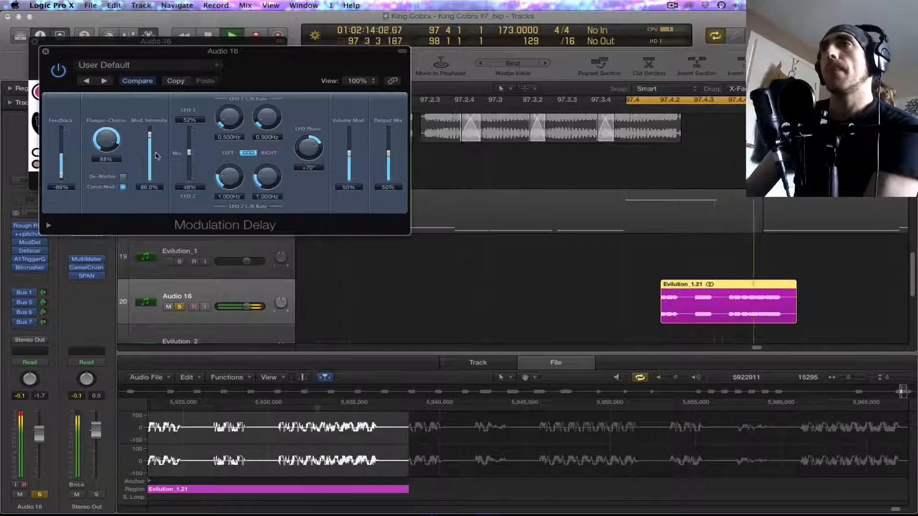
{"action": "left_click_drag", "start_coordinate": [150, 137], "coordinate": [198, 156]}
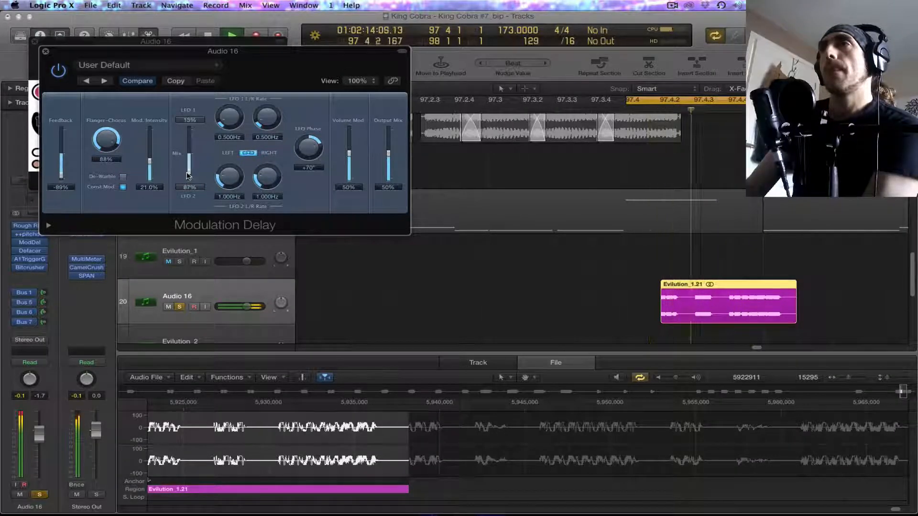
{"action": "left_click_drag", "start_coordinate": [194, 140], "coordinate": [194, 138]}
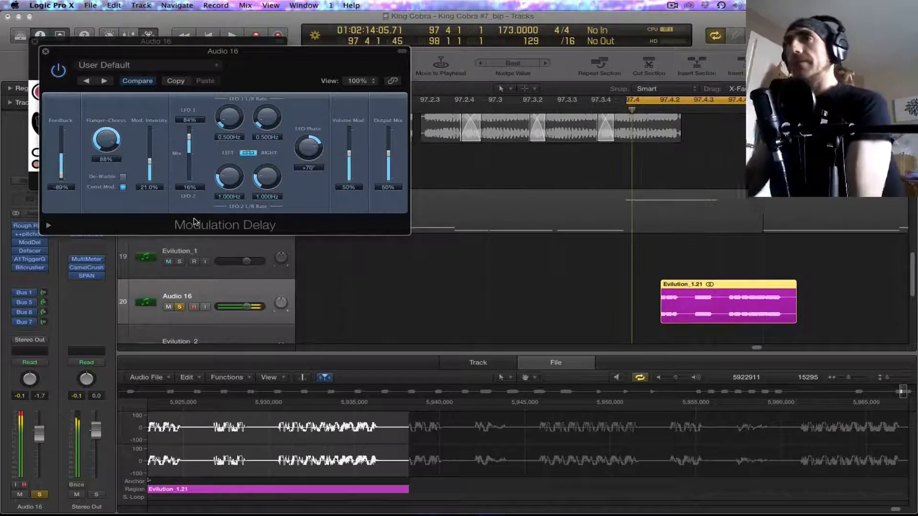
Step: Reposition the Modulation Delay window and unsolo Audio 16 during playback to hear the full mix
{"action": "left_click_drag", "start_coordinate": [47, 54], "coordinate": [192, 58]}
{"action": "key", "text": "space"}
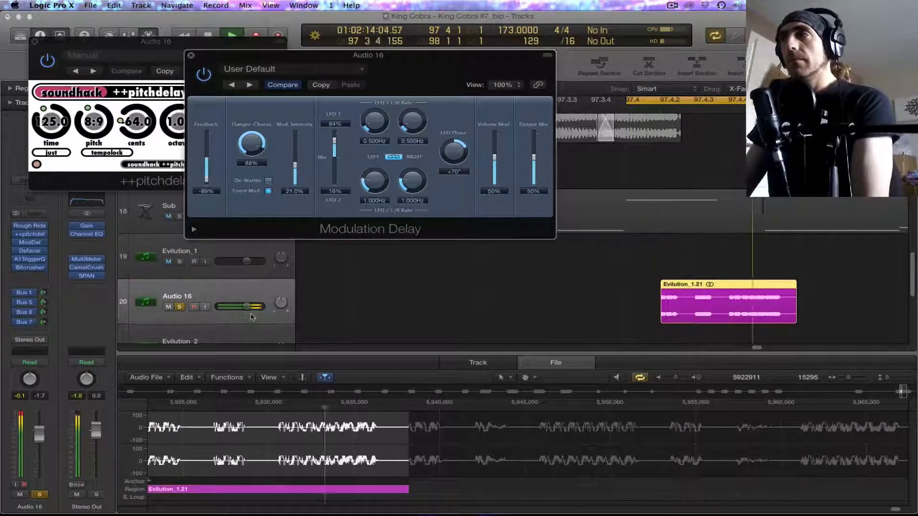
{"action": "left_click", "coordinate": [178, 307]}
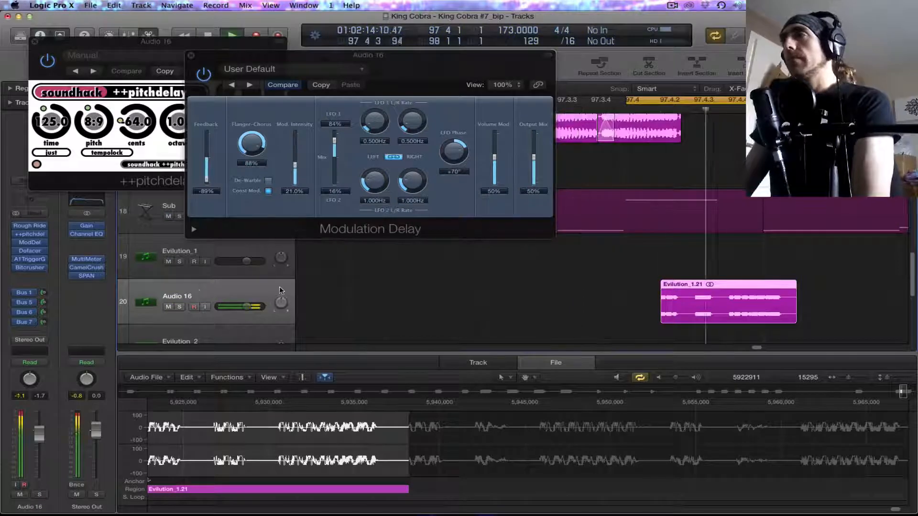
Step: Extend the cycle range to cover the whole of bar 97 and play it back in the full mix
{"action": "left_click", "coordinate": [386, 321]}
{"action": "key", "text": "super+Left"}
{"action": "key", "text": "super+Left"}
{"action": "key", "text": "super+Up"}
{"action": "key", "text": "super+Up"}
{"action": "key", "text": "super+Up"}
{"action": "key", "text": "super+Up"}
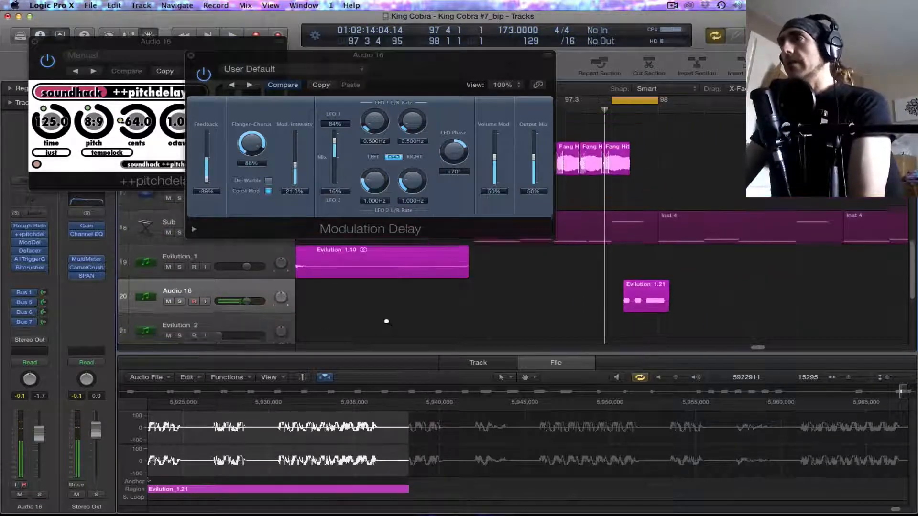
{"action": "key", "text": "super+Left"}
{"action": "key", "text": "super+Left"}
{"action": "left_click_drag", "start_coordinate": [473, 89], "coordinate": [292, 241]}
{"action": "left_click_drag", "start_coordinate": [610, 105], "coordinate": [546, 133]}
{"action": "key", "text": "space"}
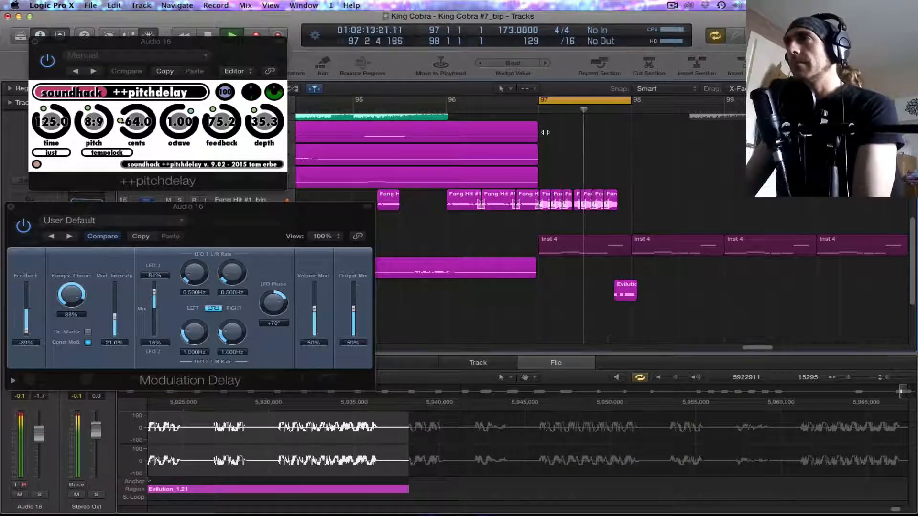
{"action": "key", "text": "space"}
Step: Close the Modulation Delay and ++pitchdelay windows
{"action": "left_click_drag", "start_coordinate": [227, 52], "coordinate": [514, 294]}
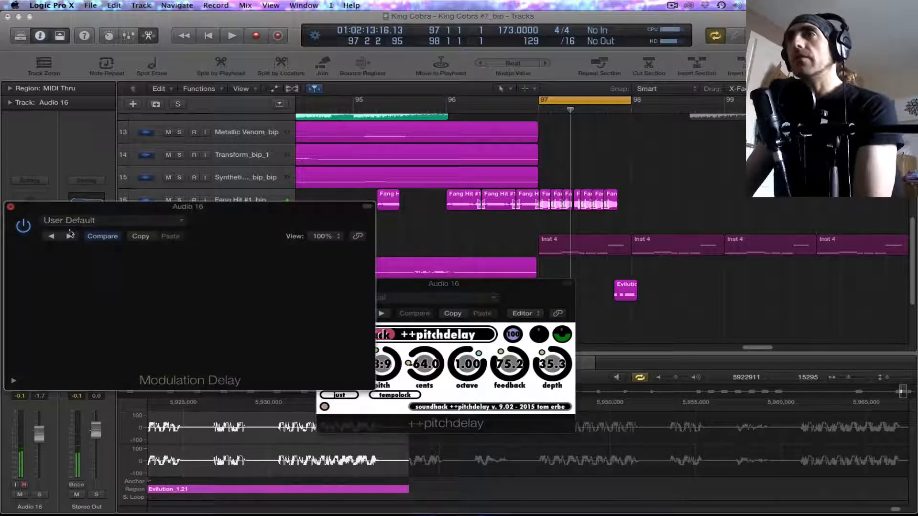
{"action": "left_click", "coordinate": [10, 207]}
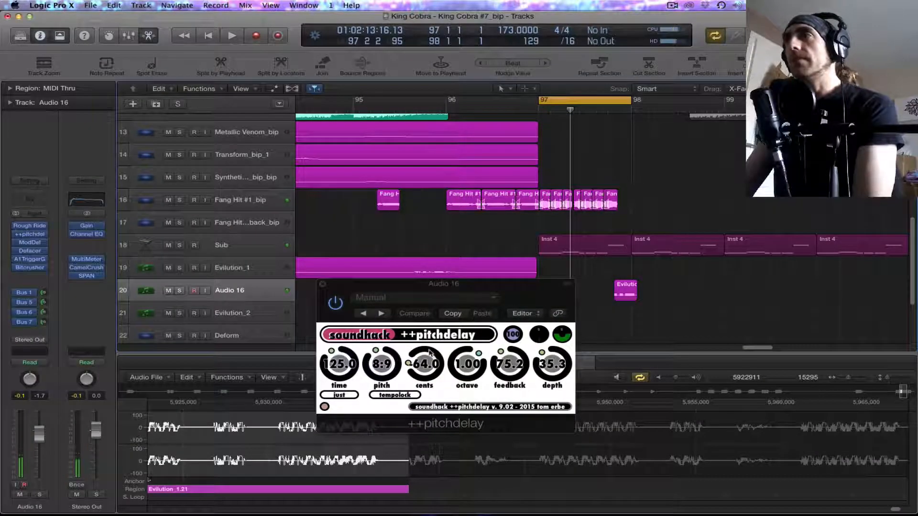
{"action": "left_click", "coordinate": [324, 284]}
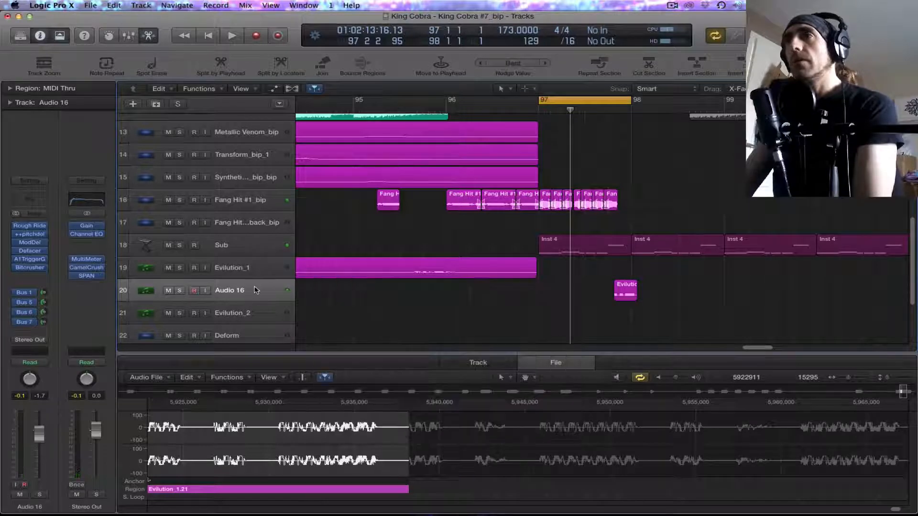
Step: Audition the Fang Hit #1_bip track soloed, and compare it with the unsoloed mix from bar 97
{"action": "left_click", "coordinate": [241, 200]}
{"action": "left_click", "coordinate": [179, 200]}
{"action": "key", "text": "space"}
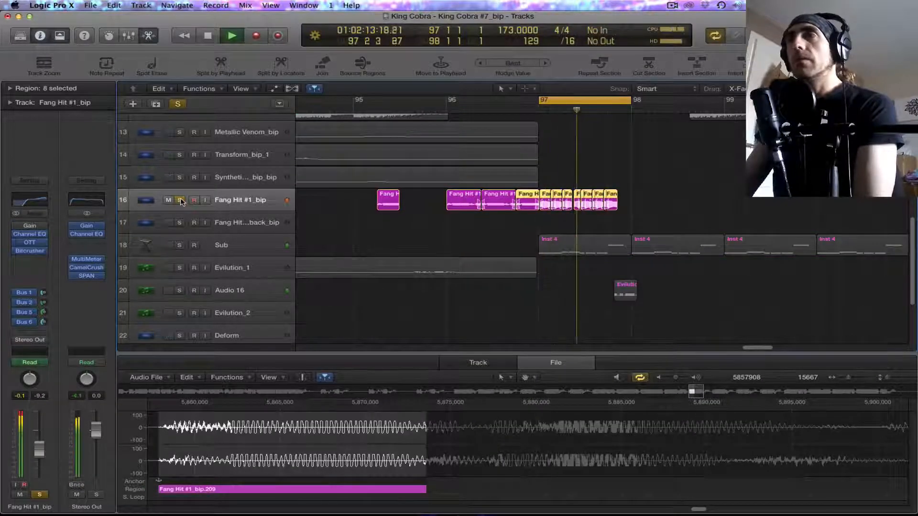
{"action": "left_click", "coordinate": [181, 200]}
{"action": "key", "text": "space"}
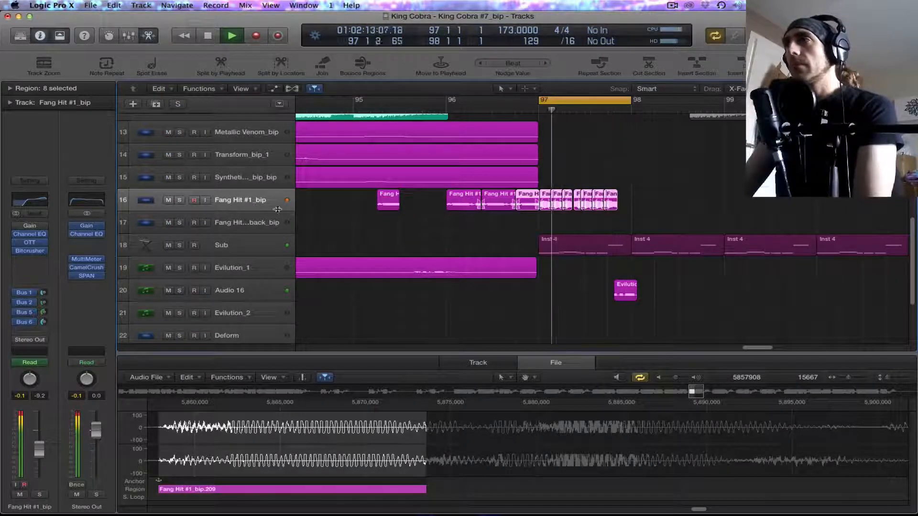
{"action": "key", "text": "space"}
Step: Solo and audition the Audio 16 track, and extend the cycle range to end at bar 99
{"action": "left_click", "coordinate": [254, 287]}
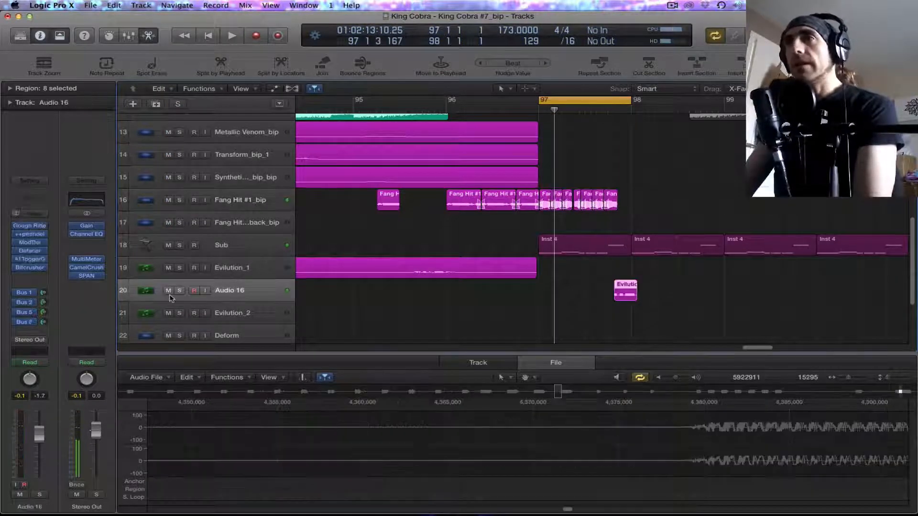
{"action": "left_click", "coordinate": [180, 291]}
{"action": "key", "text": "space"}
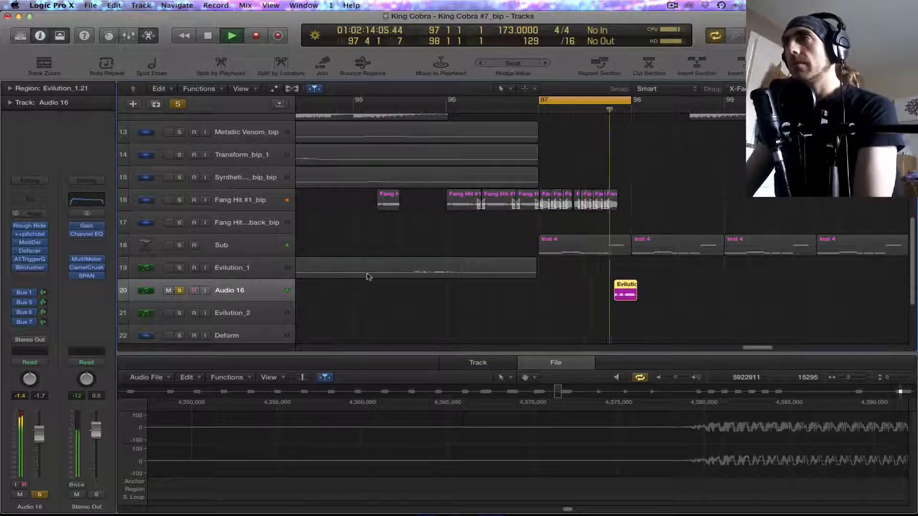
{"action": "key", "text": "space"}
{"action": "left_click_drag", "start_coordinate": [631, 103], "coordinate": [725, 102]}
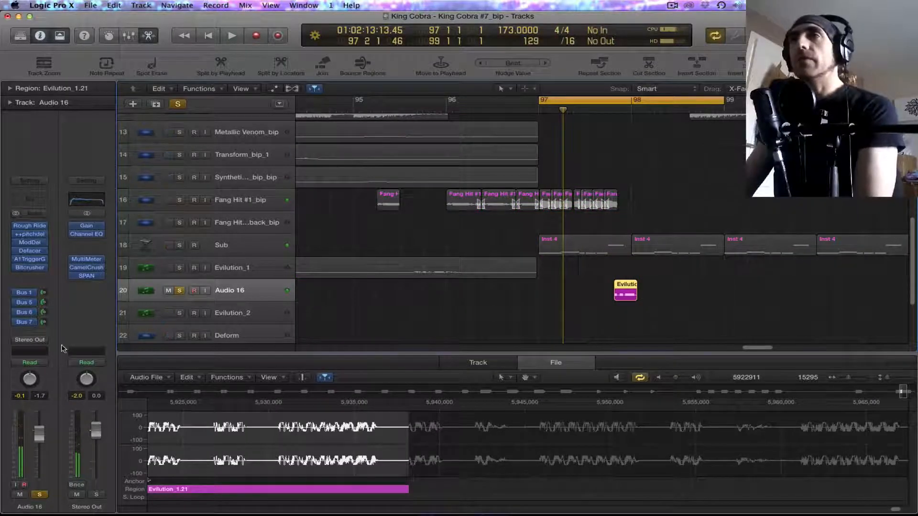
Step: Reopen ++pitchdelay on Audio 16 and set its time to 104.0 and feedback to 55.2 during playback
{"action": "left_click", "coordinate": [31, 235]}
{"action": "left_click_drag", "start_coordinate": [440, 284], "coordinate": [770, 219]}
{"action": "key", "text": "space"}
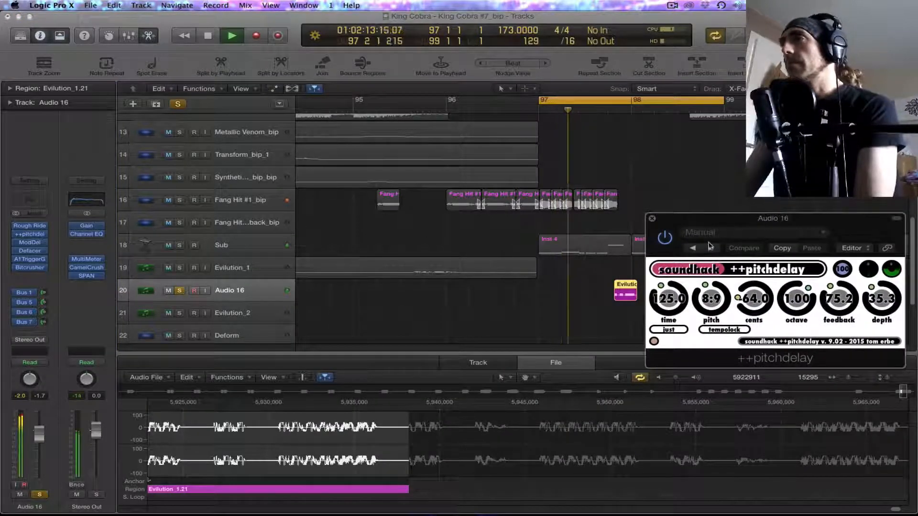
{"action": "left_click_drag", "start_coordinate": [673, 298], "coordinate": [669, 300]}
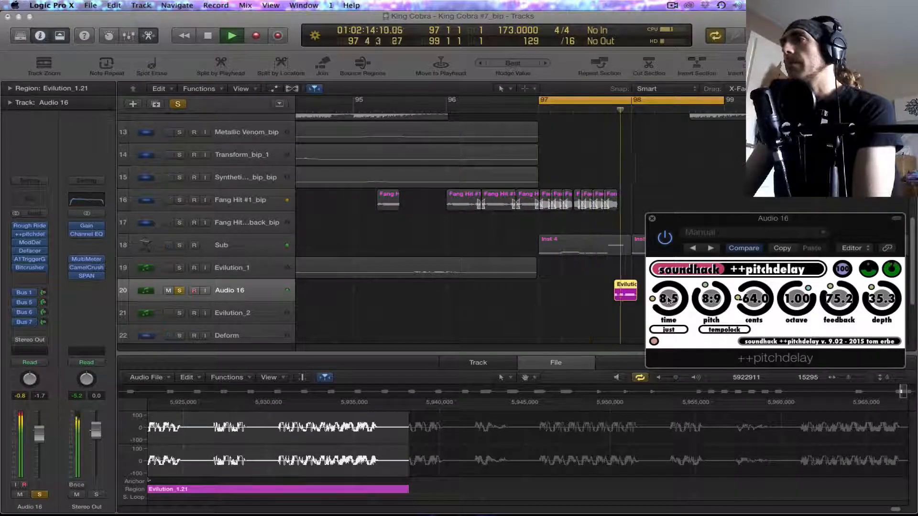
{"action": "left_click_drag", "start_coordinate": [837, 302], "coordinate": [837, 313]}
{"action": "mouse_move", "coordinate": [669, 299]}
{"action": "left_mouse_down"}
{"action": "mouse_move", "coordinate": [665, 275]}
{"action": "mouse_move", "coordinate": [672, 304]}
{"action": "left_mouse_up"}
Step: Replay the cycle from bar 97 with Audio 16 soloed, and unsolo it to hear the fill in the full mix
{"action": "key", "text": "space"}
{"action": "key", "text": "space"}
{"action": "key", "text": "space"}
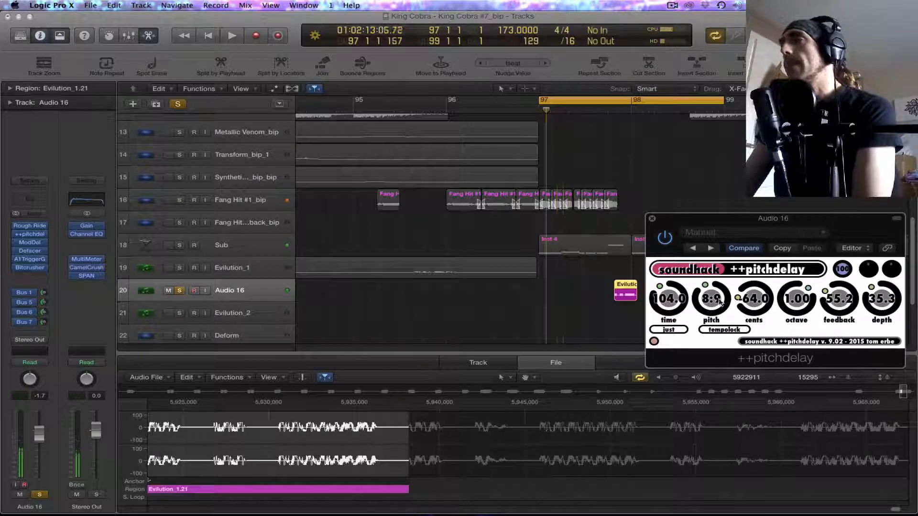
{"action": "key", "text": "space"}
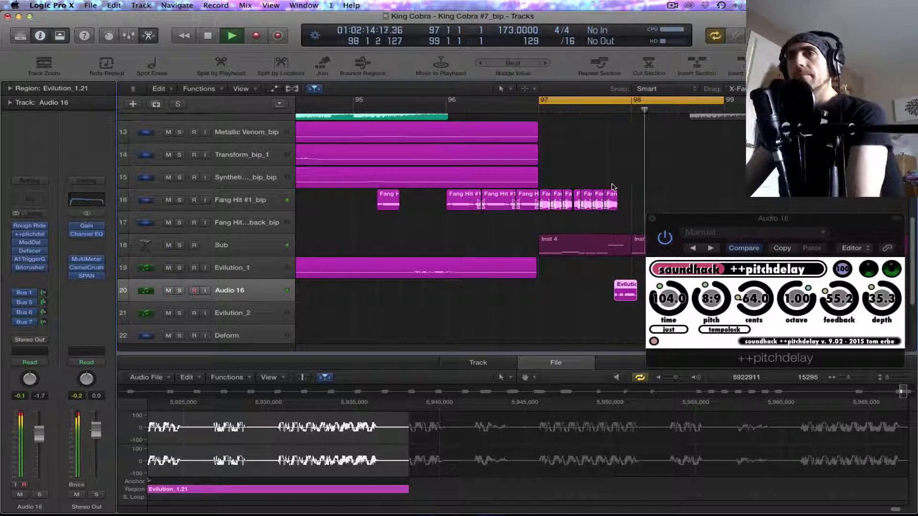
{"action": "key", "text": "space"}
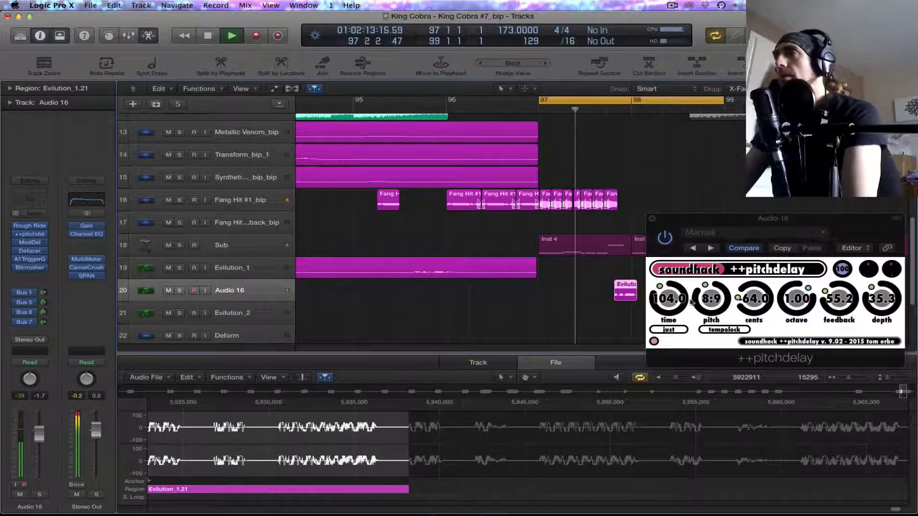
Step: Set the ++pitchdelay time to 9.7, and loop only beat 4 of bar 97 with Audio 16 soloed
{"action": "left_click_drag", "start_coordinate": [669, 301], "coordinate": [673, 320]}
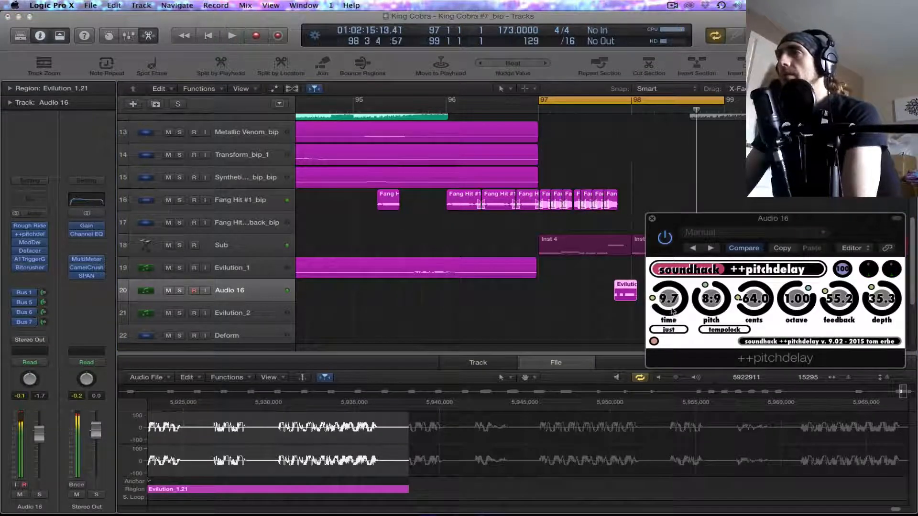
{"action": "key", "text": "space"}
{"action": "left_click_drag", "start_coordinate": [725, 104], "coordinate": [635, 131]}
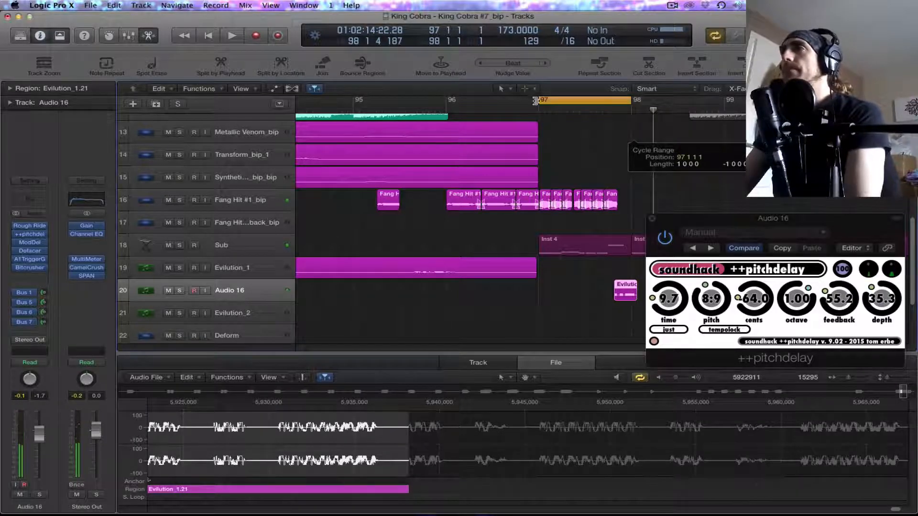
{"action": "key", "text": "space"}
{"action": "left_click_drag", "start_coordinate": [540, 115], "coordinate": [609, 125]}
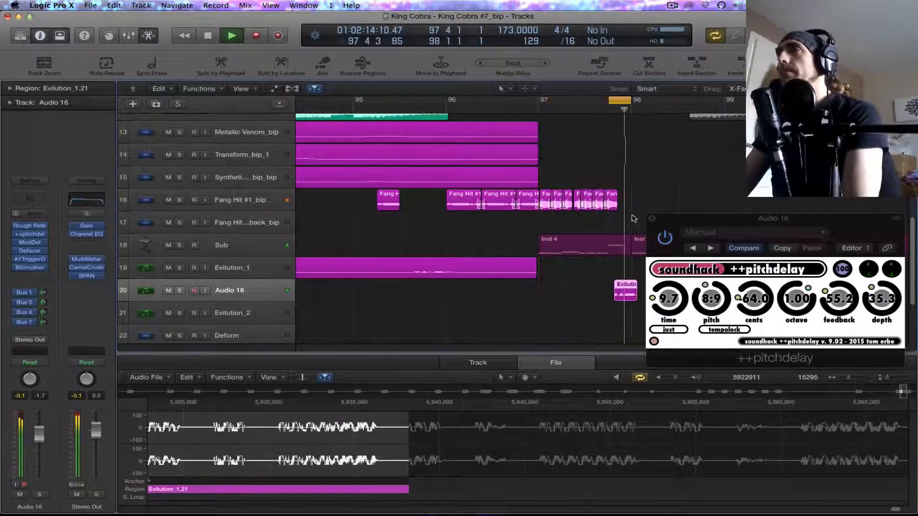
{"action": "left_click", "coordinate": [180, 291]}
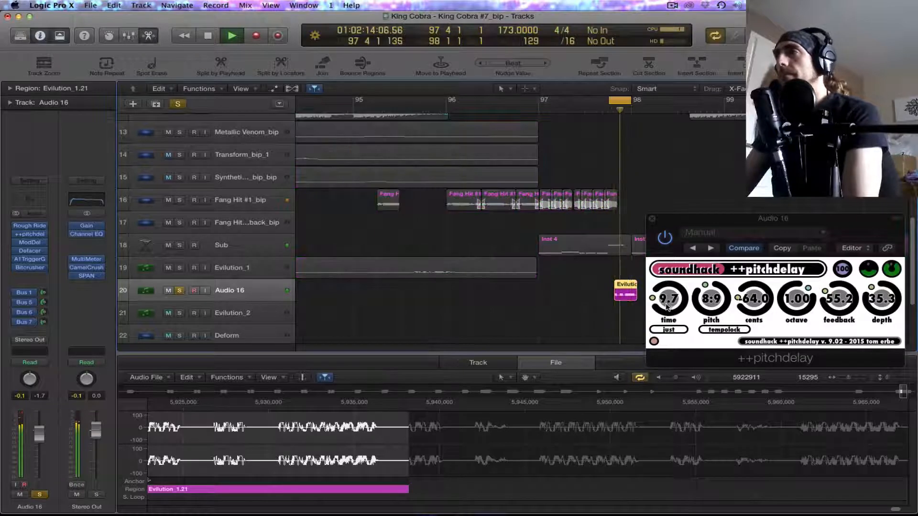
Step: Set ++pitchdelay on Audio 16 to time 23.6, pitch 6:5, octave 0.00, feedback 27.2 and depth 60.9 during playback
{"action": "left_click_drag", "start_coordinate": [668, 303], "coordinate": [707, 272]}
{"action": "left_click_drag", "start_coordinate": [794, 300], "coordinate": [799, 333]}
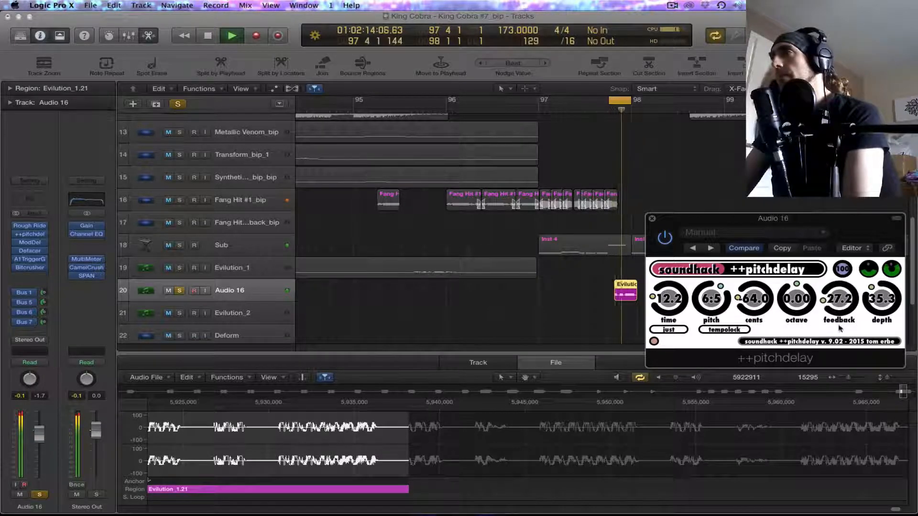
{"action": "left_click_drag", "start_coordinate": [880, 299], "coordinate": [879, 270]}
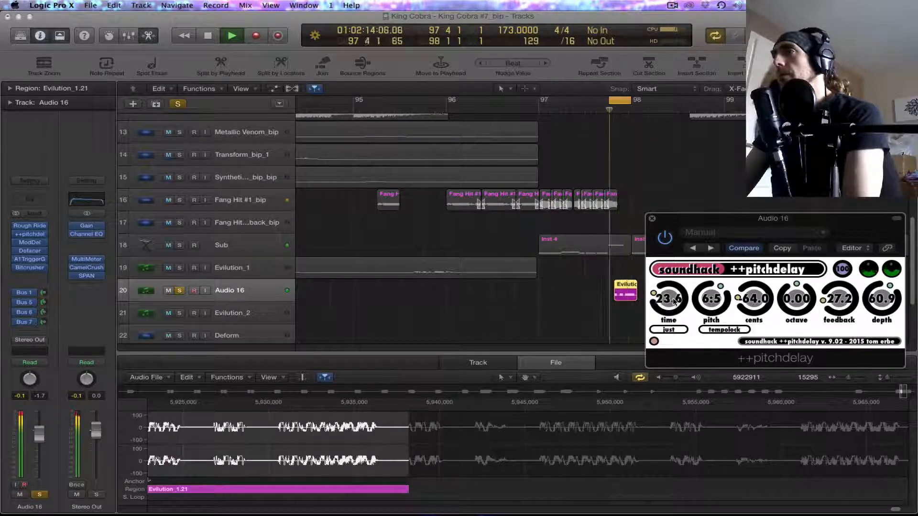
Step: Unsolo Audio 16, close ++pitchdelay, and replay the full mix with the cycle range reset to bars 97 through 98
{"action": "left_click", "coordinate": [180, 290]}
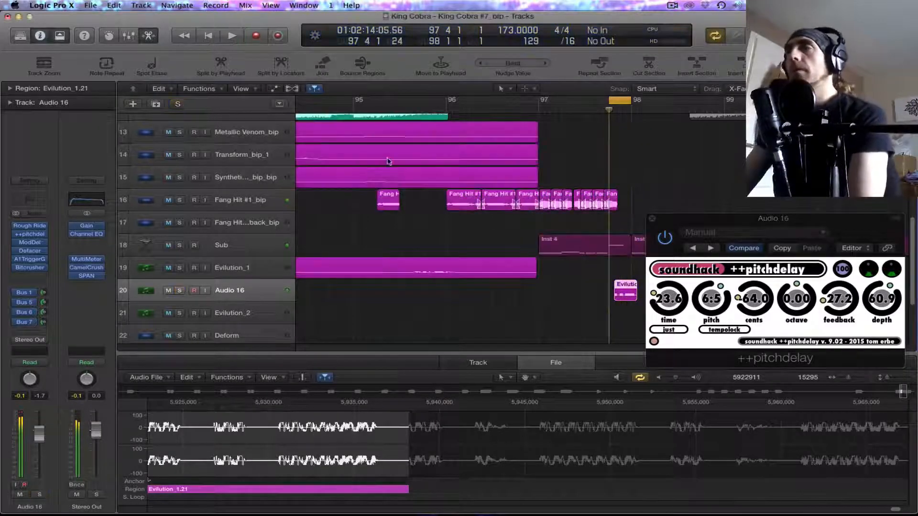
{"action": "left_click_drag", "start_coordinate": [610, 98], "coordinate": [538, 99]}
{"action": "left_click", "coordinate": [653, 219]}
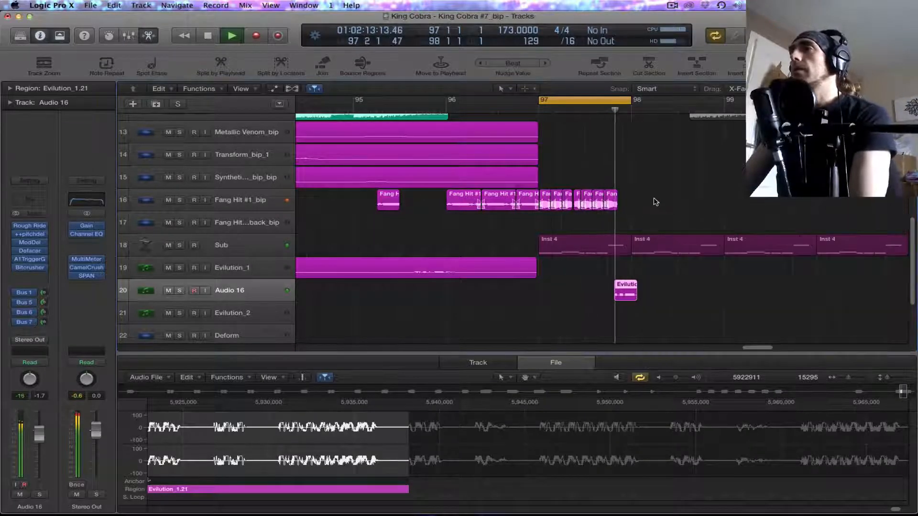
{"action": "key", "text": "space"}
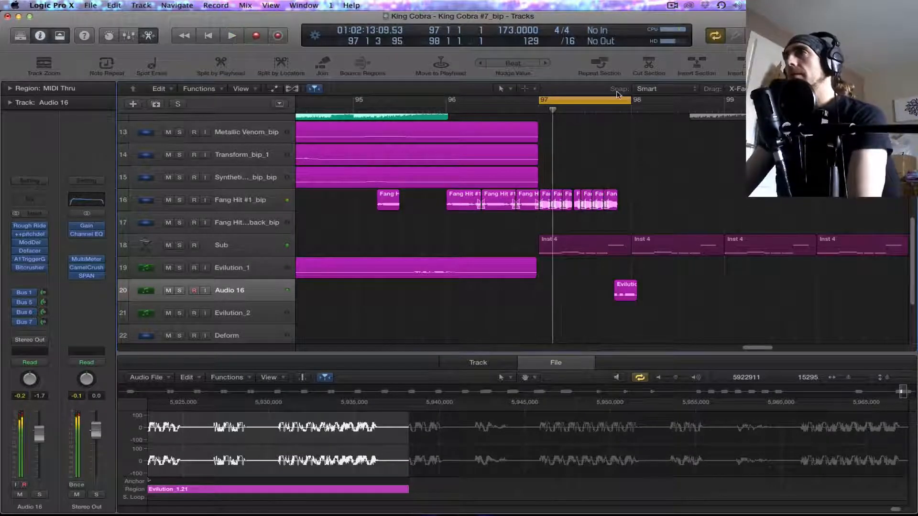
{"action": "left_click_drag", "start_coordinate": [630, 101], "coordinate": [739, 147]}
{"action": "key", "text": "space"}
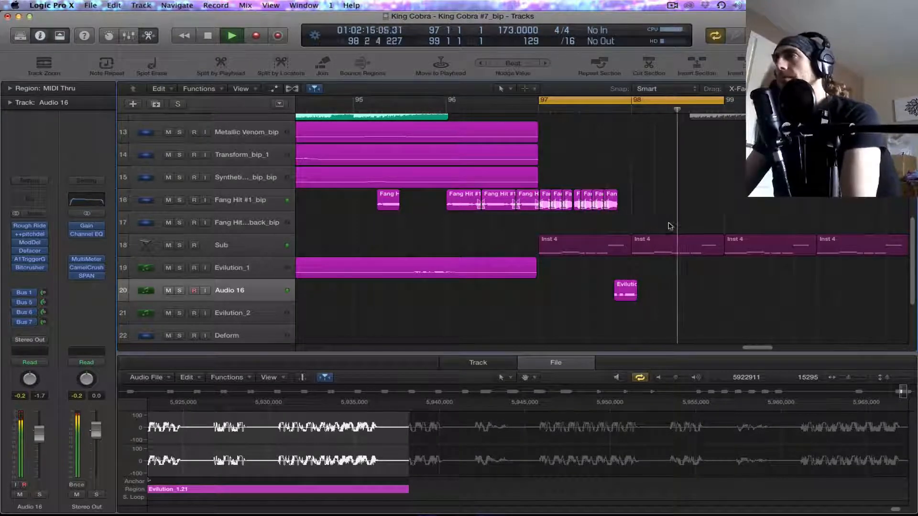
{"action": "key", "text": "space"}
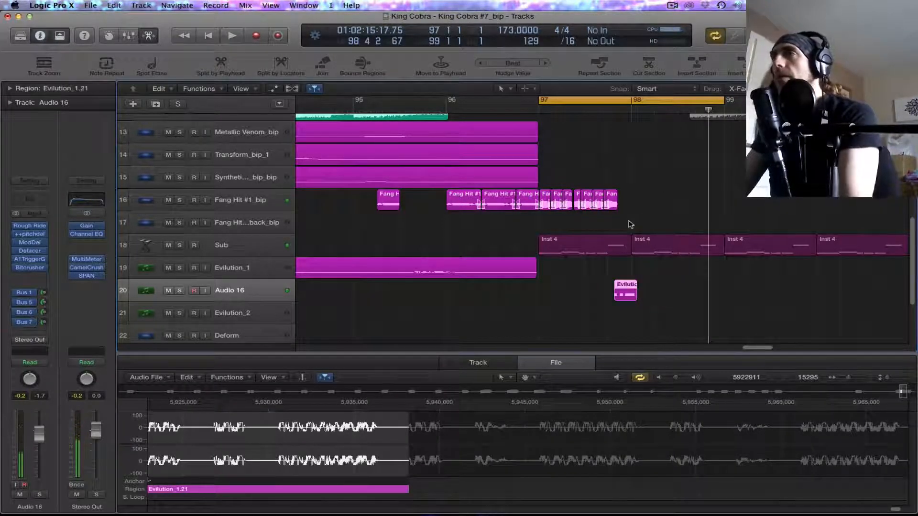
Step: Copy bar 97's Fang Hit and Evilution regions to bars 98 and 99 with their automation data, auditioning the loop between the two copies
{"action": "left_click_drag", "start_coordinate": [552, 202], "coordinate": [639, 206]}
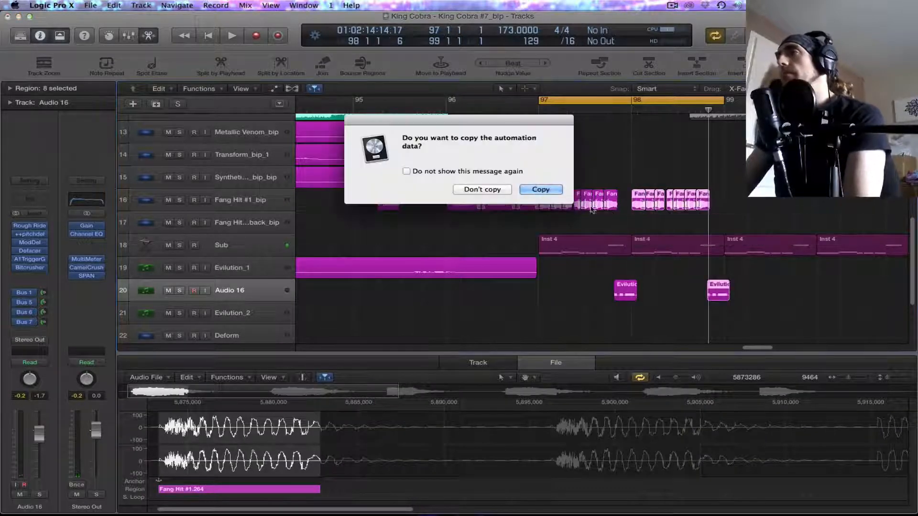
{"action": "key", "text": "Return"}
{"action": "key", "text": "space"}
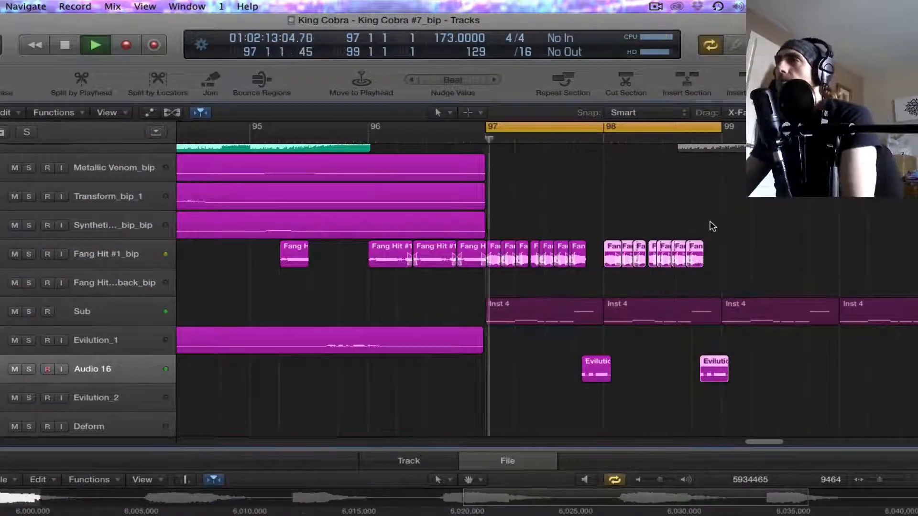
{"action": "scroll", "coordinate": [751, 242], "scroll_direction": "up", "scroll_amount": 10}
{"action": "scroll", "coordinate": [751, 243], "scroll_direction": "down", "scroll_amount": 10}
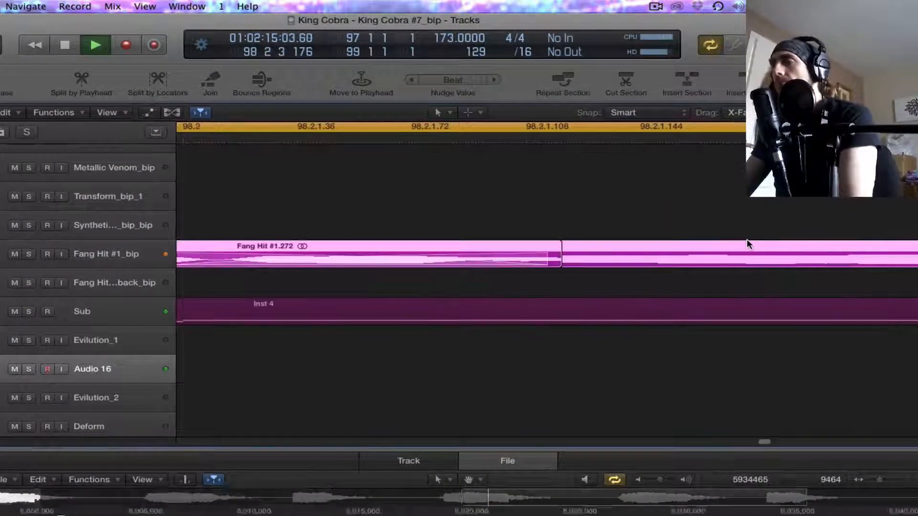
{"action": "scroll", "coordinate": [747, 241], "scroll_direction": "down", "scroll_amount": 8}
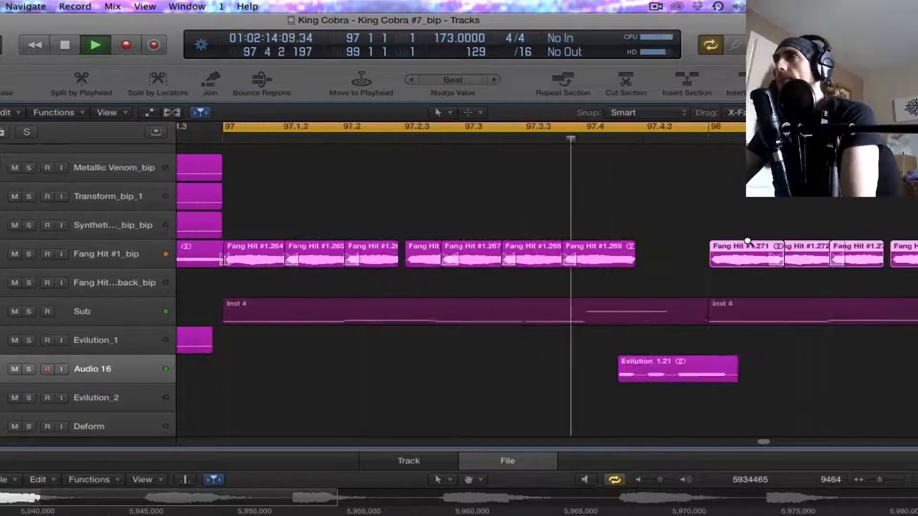
{"action": "scroll", "coordinate": [747, 241], "scroll_direction": "down", "scroll_amount": 2}
{"action": "scroll", "coordinate": [748, 241], "scroll_direction": "down", "scroll_amount": 4}
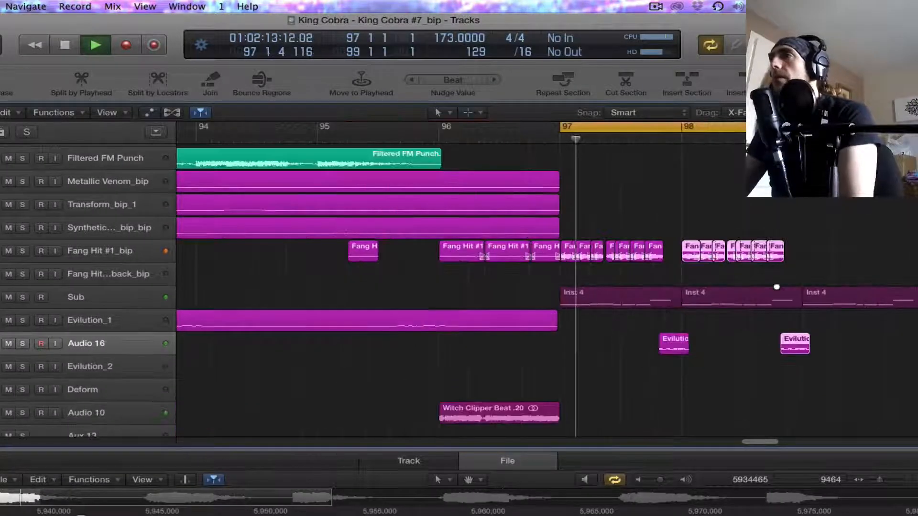
{"action": "key", "text": "space"}
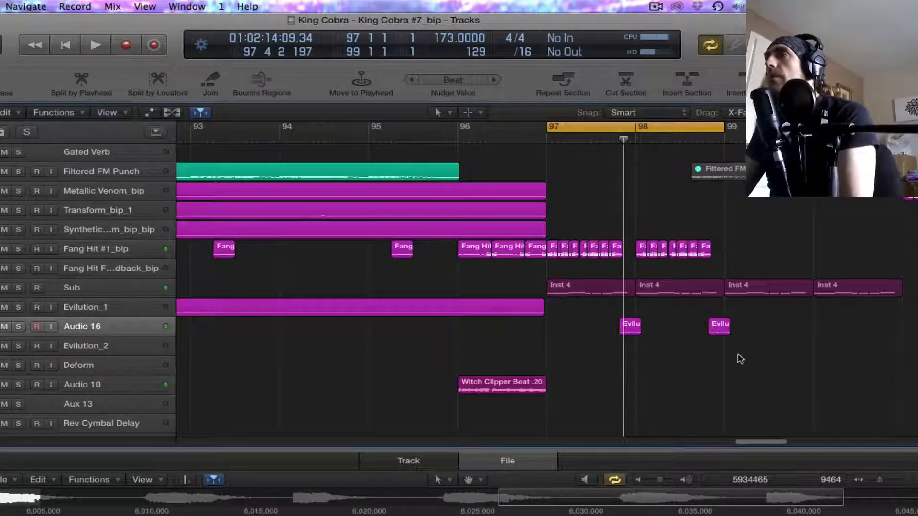
{"action": "left_click_drag", "start_coordinate": [709, 260], "coordinate": [742, 250]}
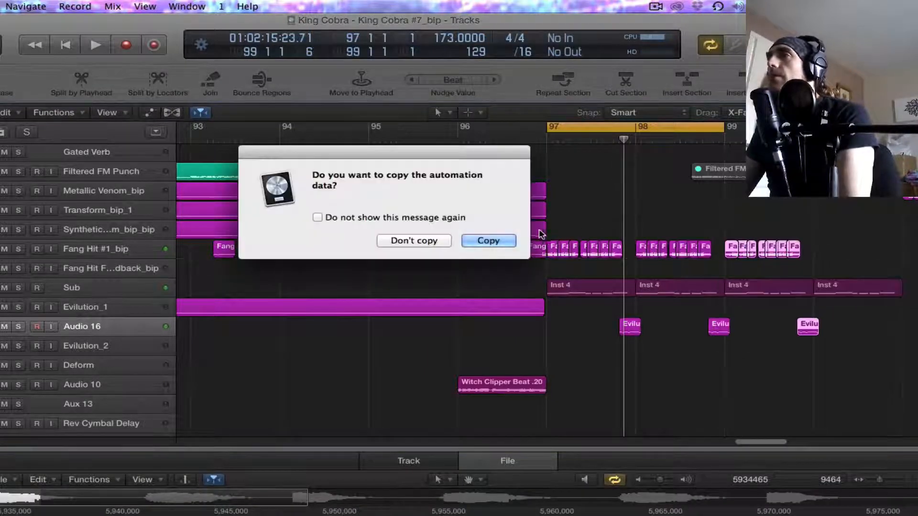
{"action": "left_click", "coordinate": [488, 241]}
Step: Create a duplicate of the Fang Hit #1_bip track below it, and place a copy of the seven-region Fang Hit pattern there at bar 100
{"action": "left_click", "coordinate": [87, 249]}
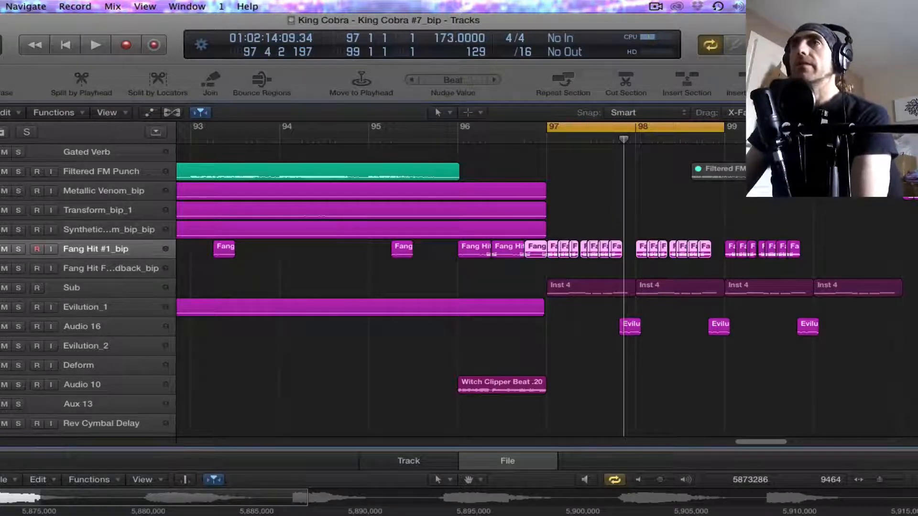
{"action": "key", "text": "alt+super+a"}
{"action": "scroll", "coordinate": [723, 207], "scroll_direction": "down", "scroll_amount": 1}
{"action": "left_click_drag", "start_coordinate": [726, 205], "coordinate": [809, 260]}
{"action": "left_click_drag", "start_coordinate": [732, 235], "coordinate": [821, 255]}
{"action": "left_click", "coordinate": [483, 240]}
Step: Move the cycle range to bar 100, and play the Audio 19 track soloed
{"action": "key", "text": "space"}
{"action": "key", "text": "space"}
{"action": "left_click_drag", "start_coordinate": [737, 130], "coordinate": [915, 130]}
{"action": "scroll", "coordinate": [547, 282], "scroll_direction": "right", "scroll_amount": 8}
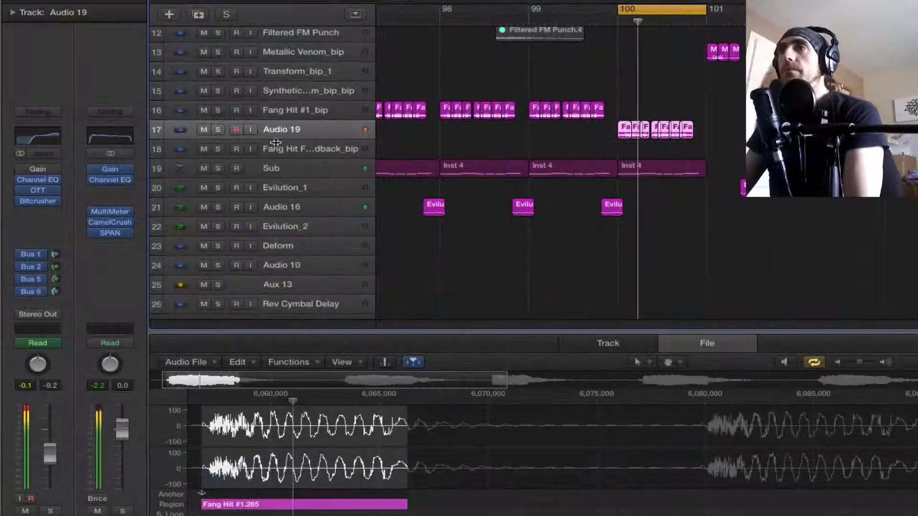
{"action": "left_click", "coordinate": [218, 129]}
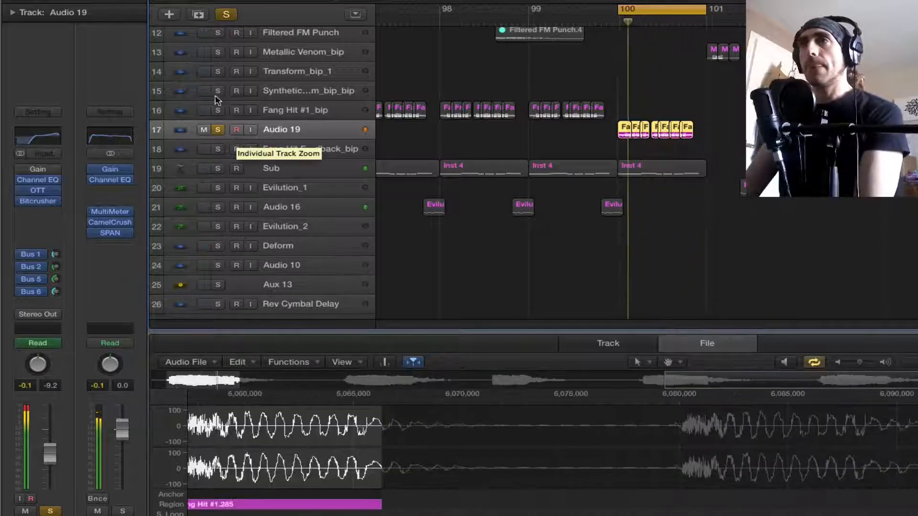
Step: Bypass Audio 19's Channel EQ, and move Bitcrusher and OTT down one slot to free the insert below the EQ
{"action": "left_click_drag", "start_coordinate": [36, 200], "coordinate": [38, 212]}
{"action": "left_click", "coordinate": [20, 181]}
{"action": "left_click_drag", "start_coordinate": [39, 193], "coordinate": [39, 202]}
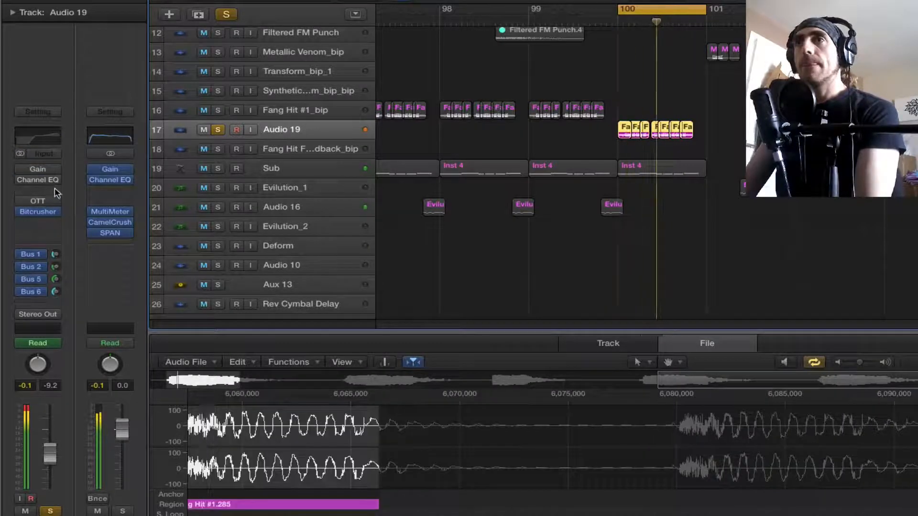
Step: Insert Stagecraft Software's SC BitCrusher in the free slot below the Channel EQ on Audio 19
{"action": "left_click", "coordinate": [56, 193]}
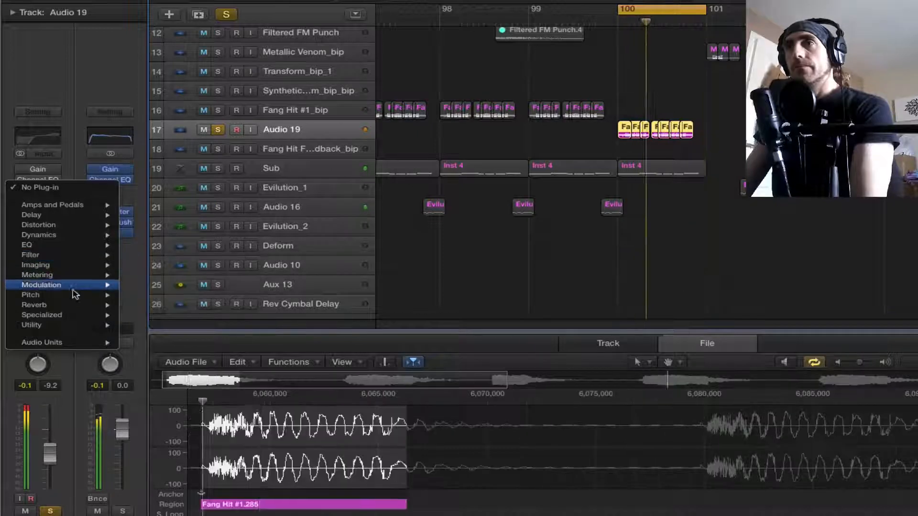
{"action": "mouse_move", "coordinate": [86, 349]}
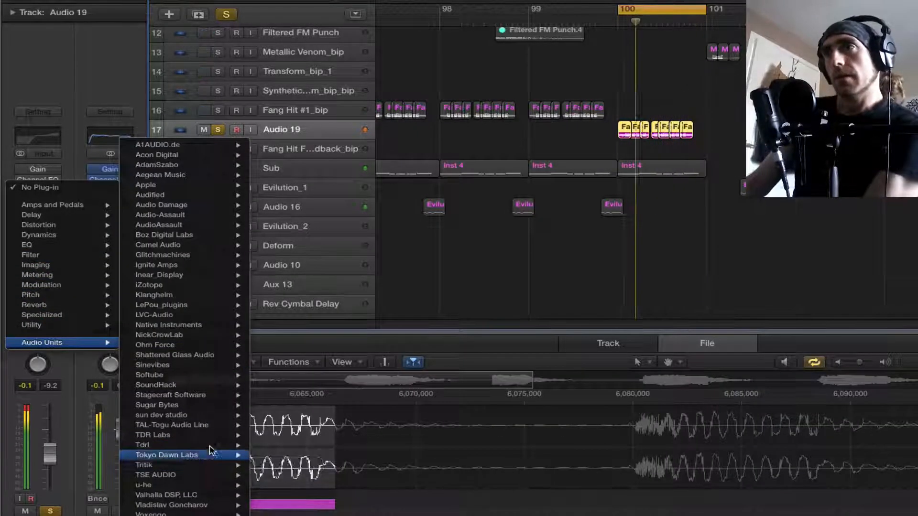
{"action": "mouse_move", "coordinate": [211, 402]}
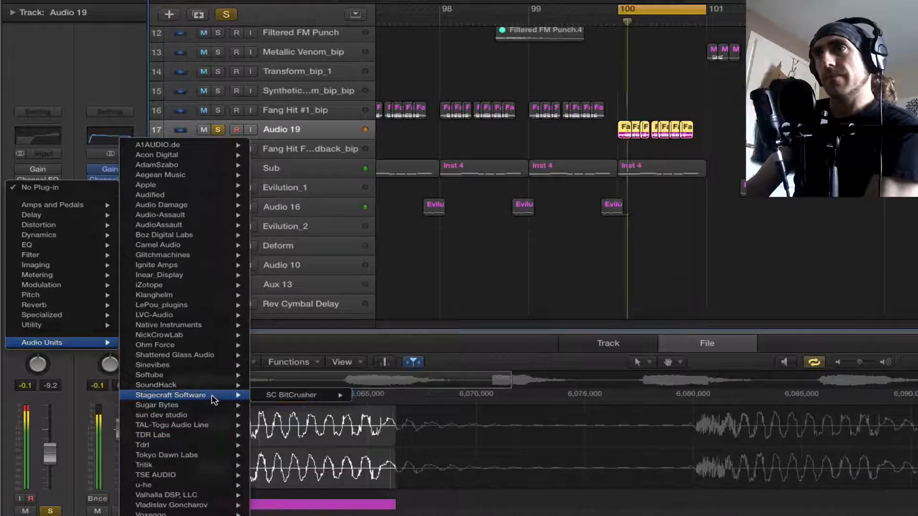
{"action": "left_click", "coordinate": [378, 395]}
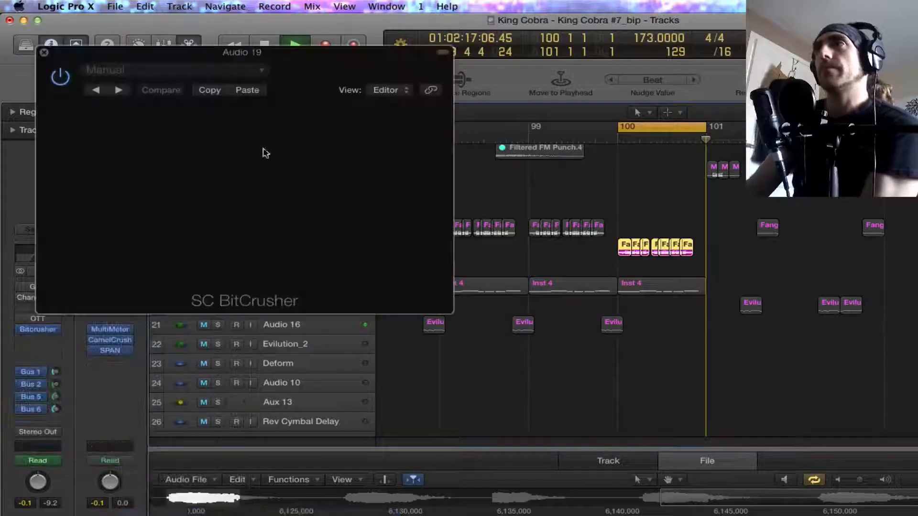
Step: Step through the SC BitCrusher presets during playback, choose crunch, and close the plug-in window
{"action": "left_click", "coordinate": [119, 90]}
{"action": "left_click", "coordinate": [122, 91]}
{"action": "left_click", "coordinate": [120, 90]}
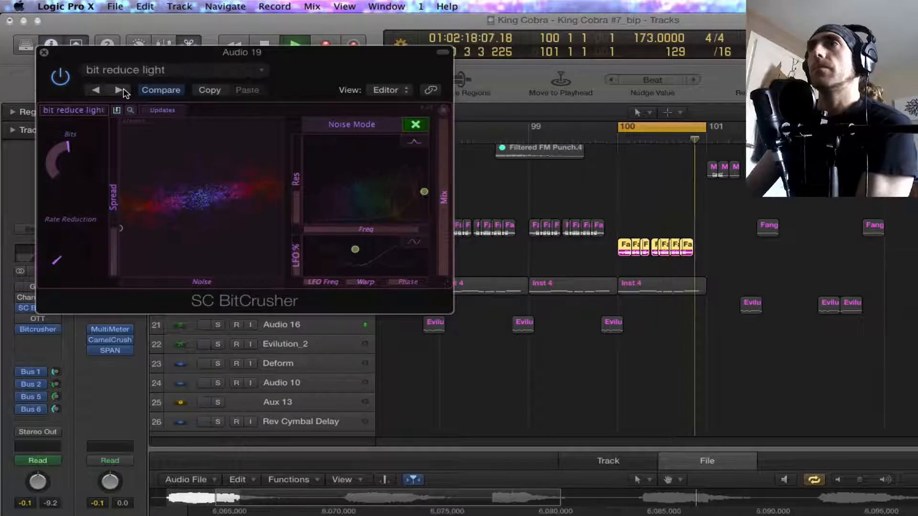
{"action": "left_click", "coordinate": [119, 90]}
{"action": "left_click", "coordinate": [120, 90]}
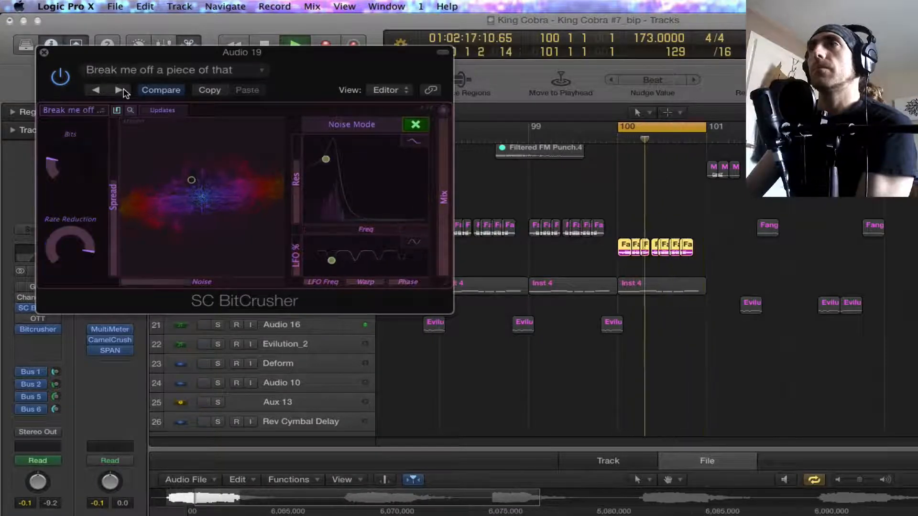
{"action": "left_click", "coordinate": [120, 90]}
{"action": "left_click", "coordinate": [120, 90]}
{"action": "left_click", "coordinate": [100, 90]}
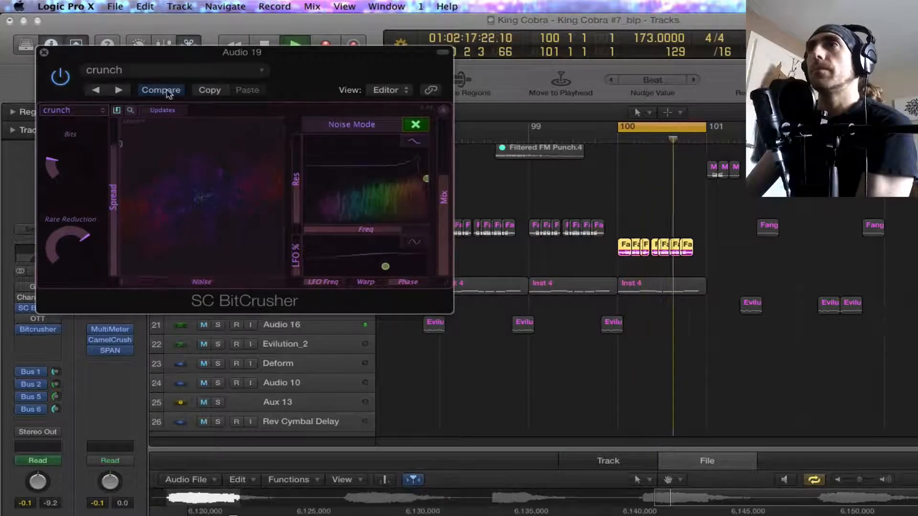
{"action": "left_click", "coordinate": [44, 53]}
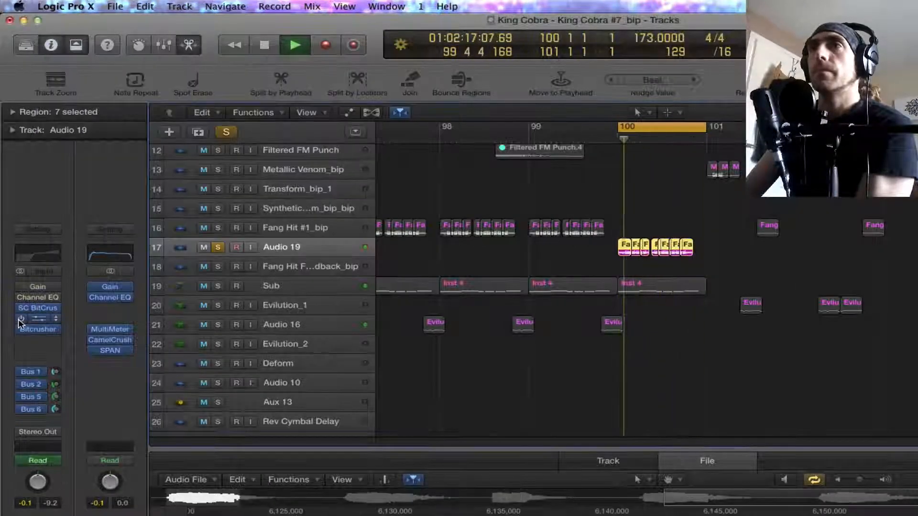
Step: Move SC BitCrusher above the Channel EQ on Audio 19 with the EQ and OTT re-enabled, and check the EQ curve
{"action": "mouse_move", "coordinate": [38, 309]}
{"action": "left_mouse_down"}
{"action": "mouse_move", "coordinate": [39, 291]}
{"action": "mouse_move", "coordinate": [29, 299]}
{"action": "left_mouse_up"}
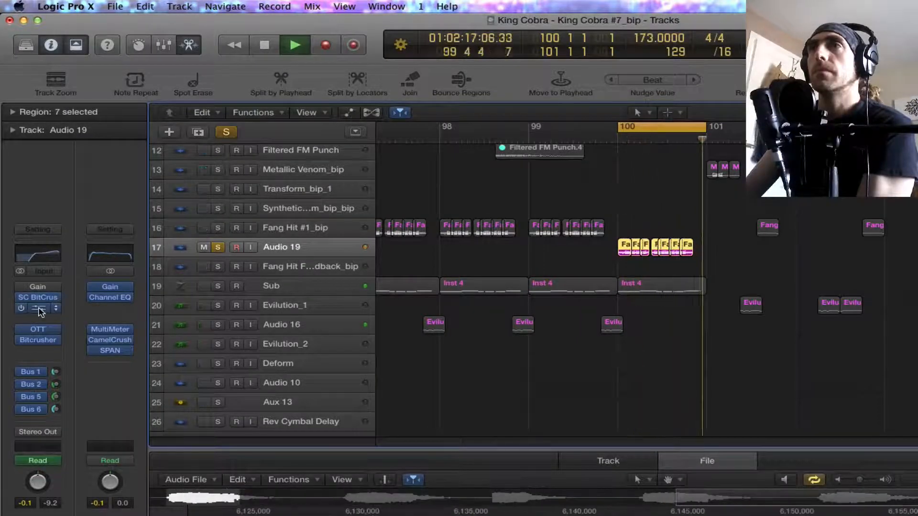
{"action": "left_click", "coordinate": [38, 308]}
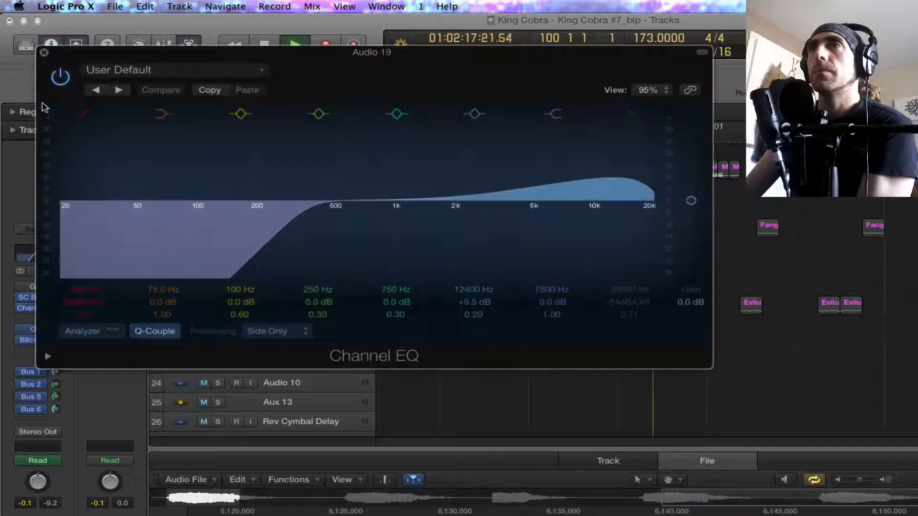
{"action": "left_click", "coordinate": [38, 309]}
Step: Insert Ohm Force's Frohmage in stereo in the free slot below the Channel EQ on Audio 19
{"action": "left_click", "coordinate": [38, 317]}
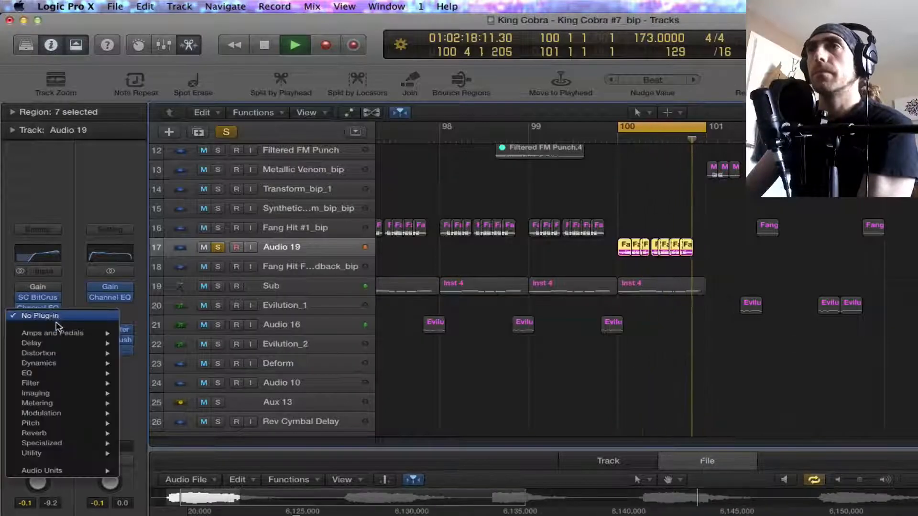
{"action": "mouse_move", "coordinate": [72, 416]}
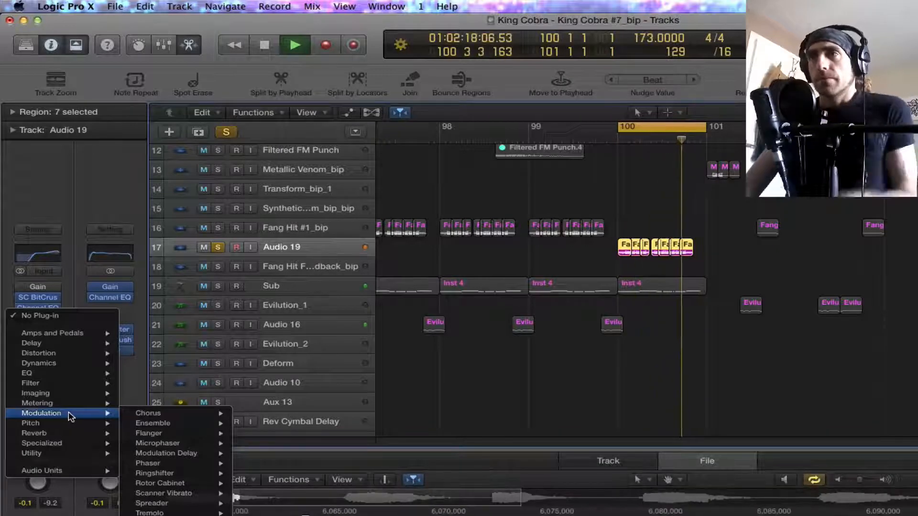
{"action": "mouse_move", "coordinate": [77, 472]}
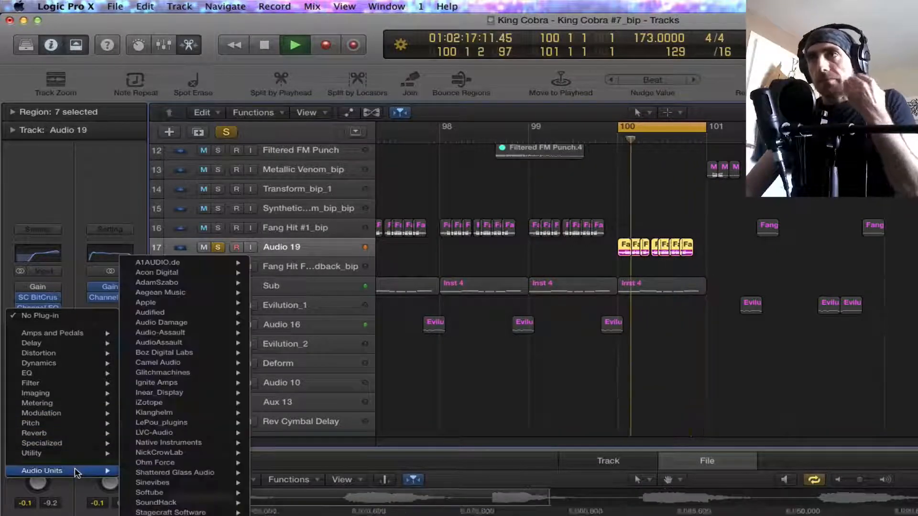
{"action": "mouse_move", "coordinate": [185, 473]}
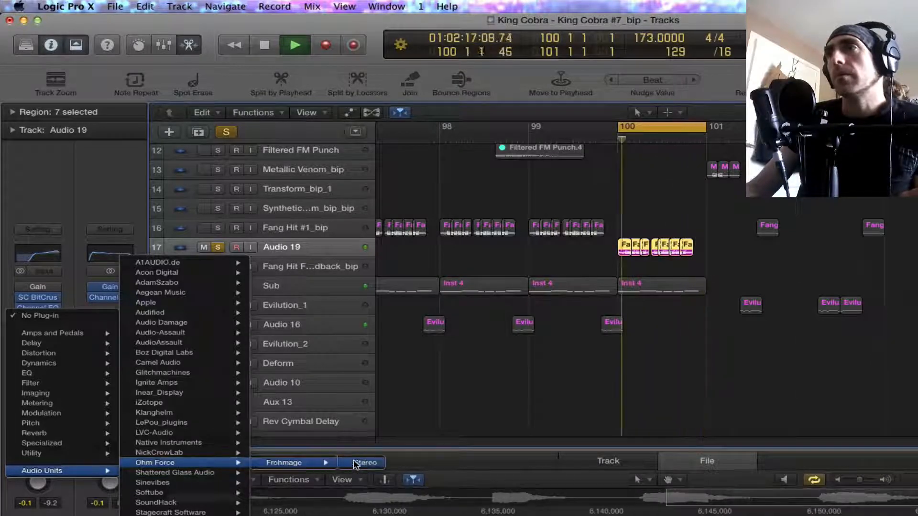
{"action": "left_click", "coordinate": [365, 463]}
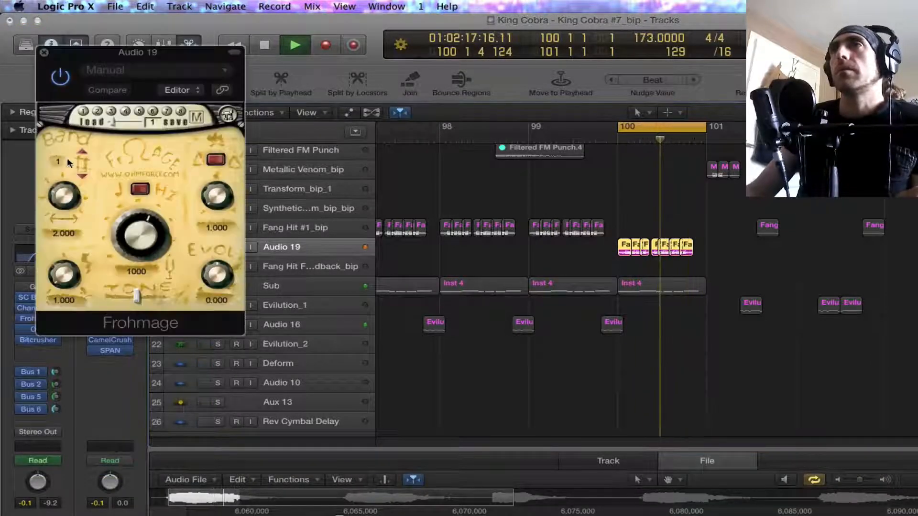
Step: Set Frohmage to 12 bands, the knobs beneath Band to 3.578 and 8.204, frequency to 224.3 and Evol to -50.0, and close it
{"action": "type", "text": "12"}
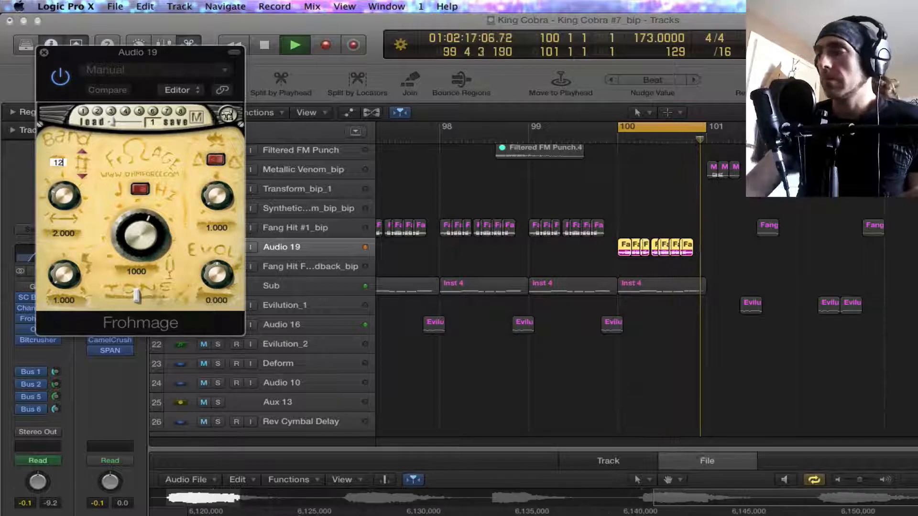
{"action": "key", "text": "Return"}
{"action": "left_click_drag", "start_coordinate": [64, 275], "coordinate": [64, 180]}
{"action": "left_click_drag", "start_coordinate": [140, 236], "coordinate": [140, 265]}
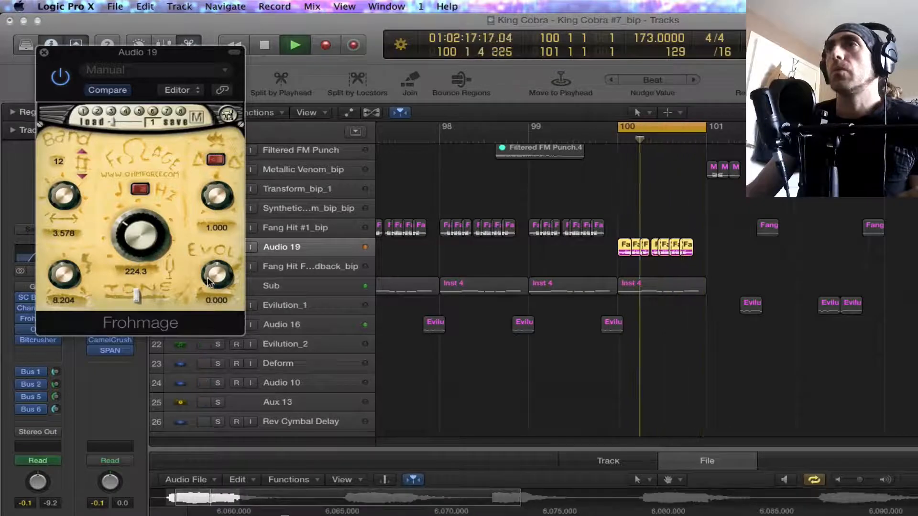
{"action": "mouse_move", "coordinate": [217, 288]}
{"action": "left_mouse_down"}
{"action": "mouse_move", "coordinate": [217, 280]}
{"action": "mouse_move", "coordinate": [217, 297]}
{"action": "left_mouse_up"}
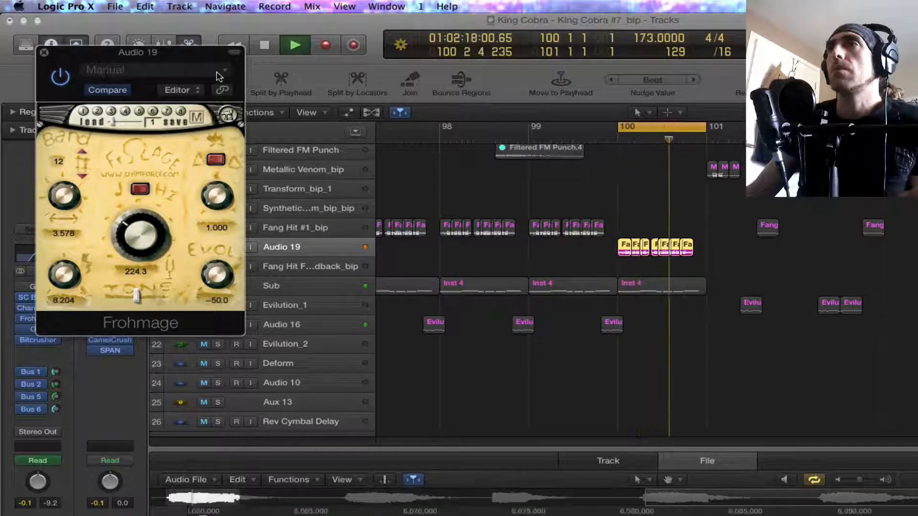
{"action": "left_click", "coordinate": [44, 52]}
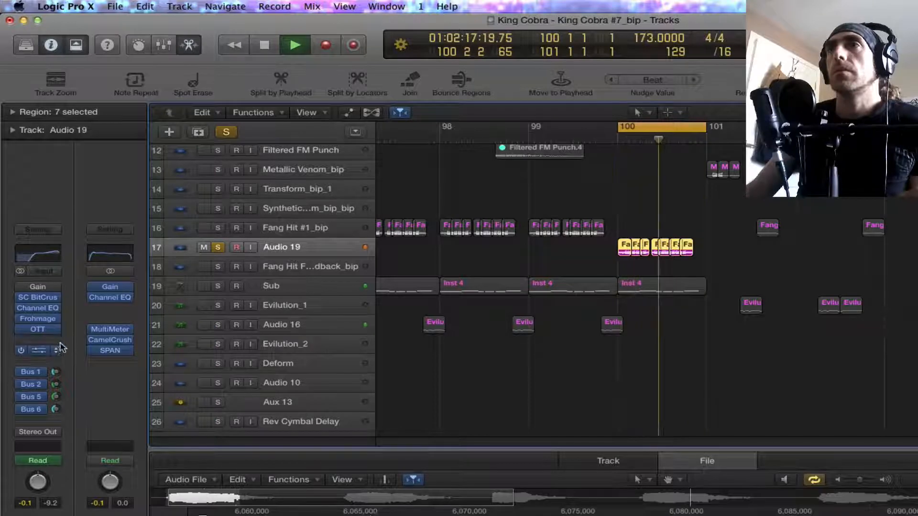
Step: Insert A1AUDIO.de's A1TriggerGate in the free slot below OTT on Audio 19
{"action": "left_click", "coordinate": [42, 341]}
{"action": "mouse_move", "coordinate": [43, 492]}
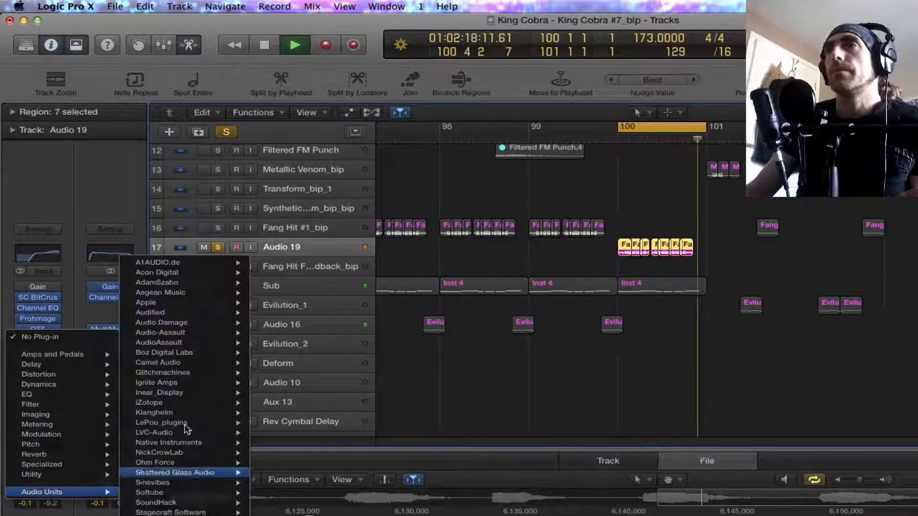
{"action": "mouse_move", "coordinate": [182, 262]}
{"action": "left_click", "coordinate": [322, 264]}
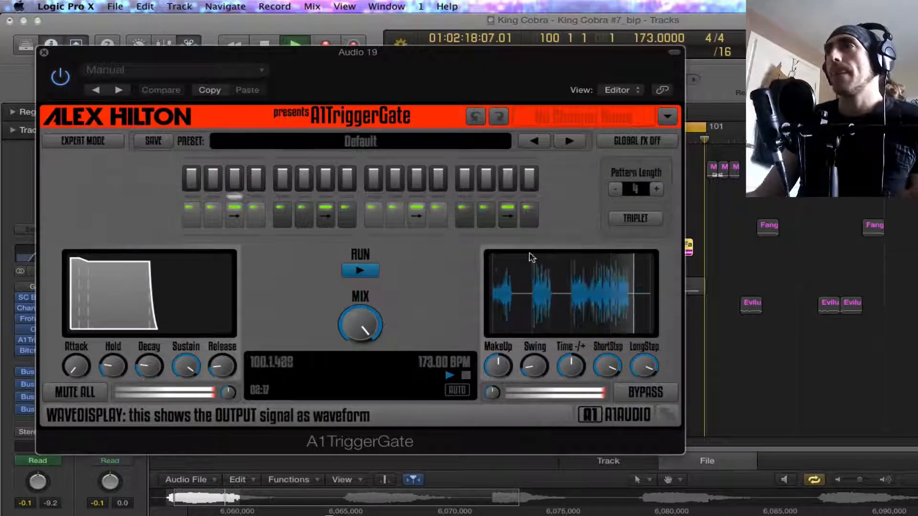
Step: Set the volume of gate steps 2, 4, 6 and 8 to 0% and shorten the A1TriggerGate pattern length to 2
{"action": "left_click", "coordinate": [210, 185]}
{"action": "left_click", "coordinate": [257, 176]}
{"action": "left_click", "coordinate": [256, 190]}
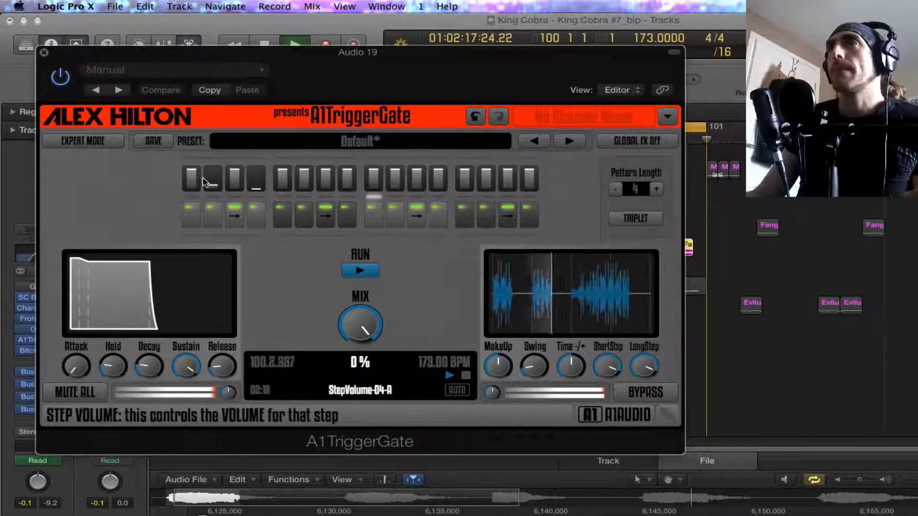
{"action": "left_click", "coordinate": [213, 189]}
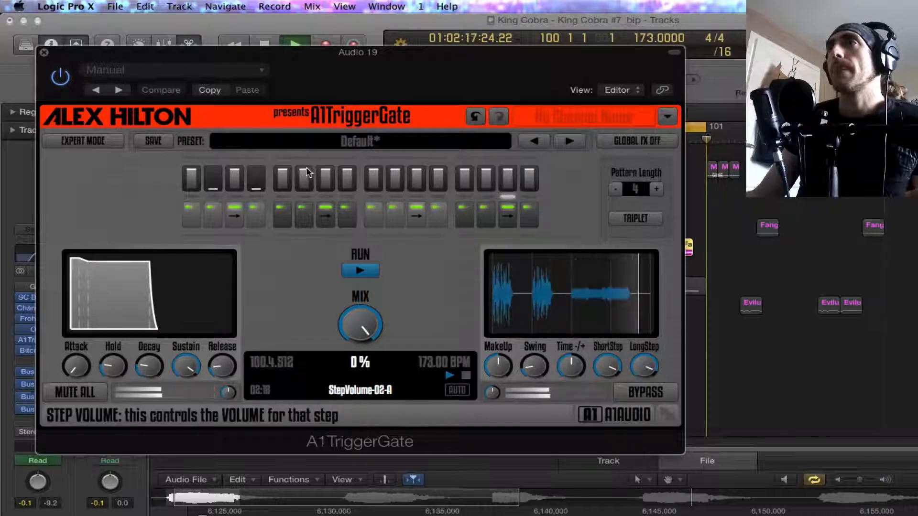
{"action": "left_click", "coordinate": [305, 189]}
{"action": "left_click", "coordinate": [348, 189]}
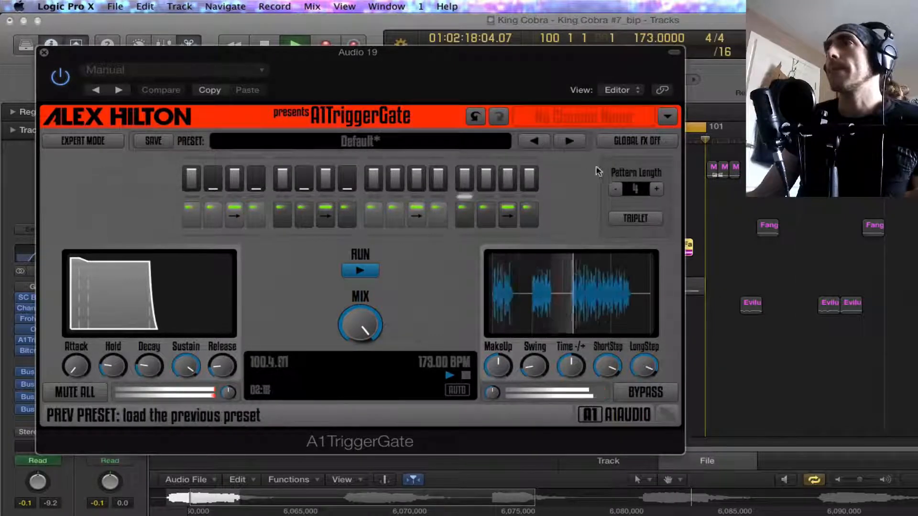
{"action": "left_click", "coordinate": [615, 188]}
{"action": "left_click", "coordinate": [615, 189]}
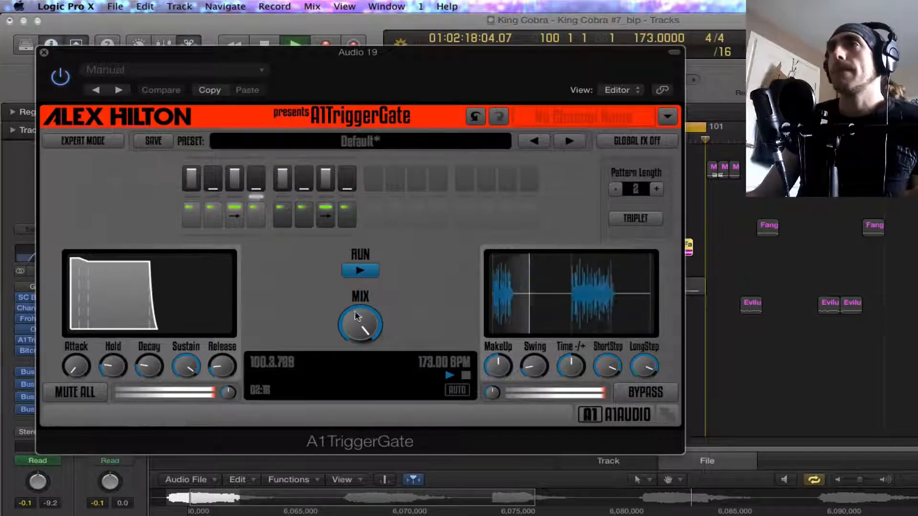
Step: Lengthen the gate's release, and enable the expert-mode Echo/Delay with ping-pong and 6% feedback
{"action": "left_click_drag", "start_coordinate": [222, 367], "coordinate": [222, 361]}
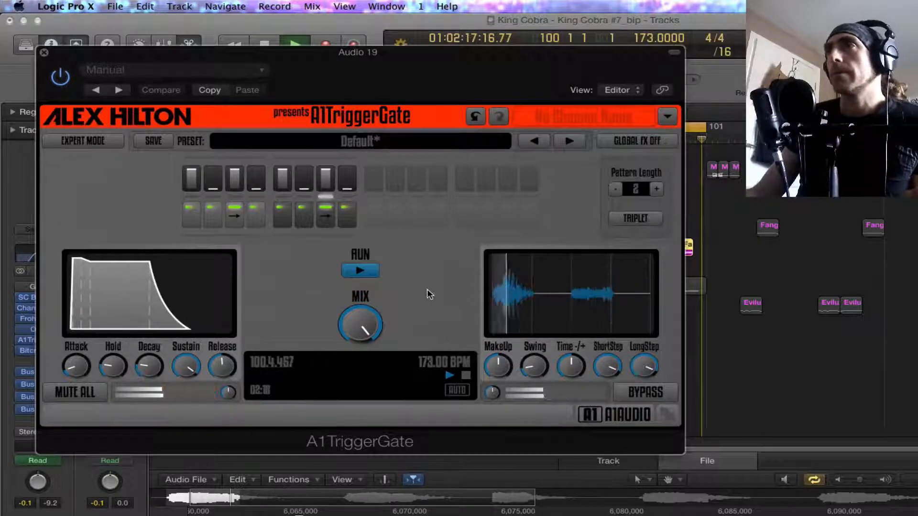
{"action": "left_click", "coordinate": [115, 144]}
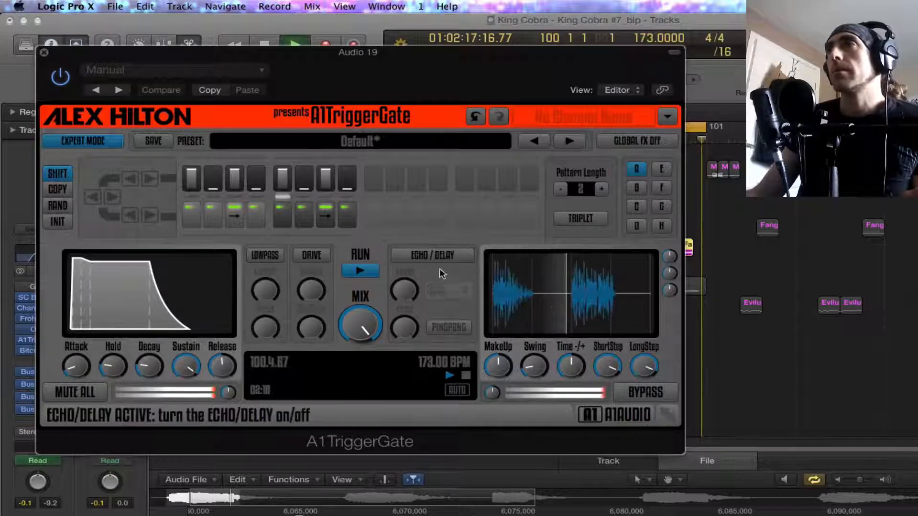
{"action": "left_click", "coordinate": [433, 255]}
{"action": "left_click", "coordinate": [449, 327]}
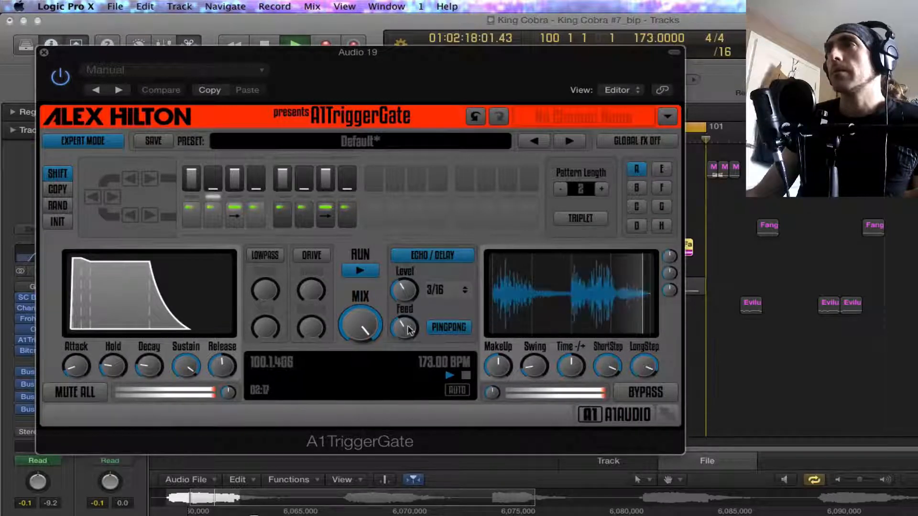
{"action": "left_click_drag", "start_coordinate": [404, 329], "coordinate": [404, 345]}
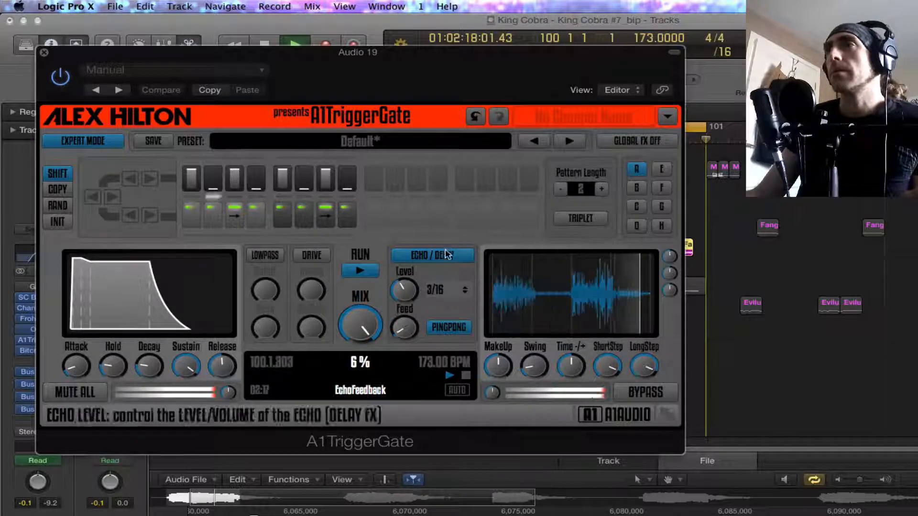
Step: Lower the echo level with a 1/16 delay time, shorten the gate's release slightly, and close A1TriggerGate
{"action": "left_click_drag", "start_coordinate": [404, 293], "coordinate": [405, 330]}
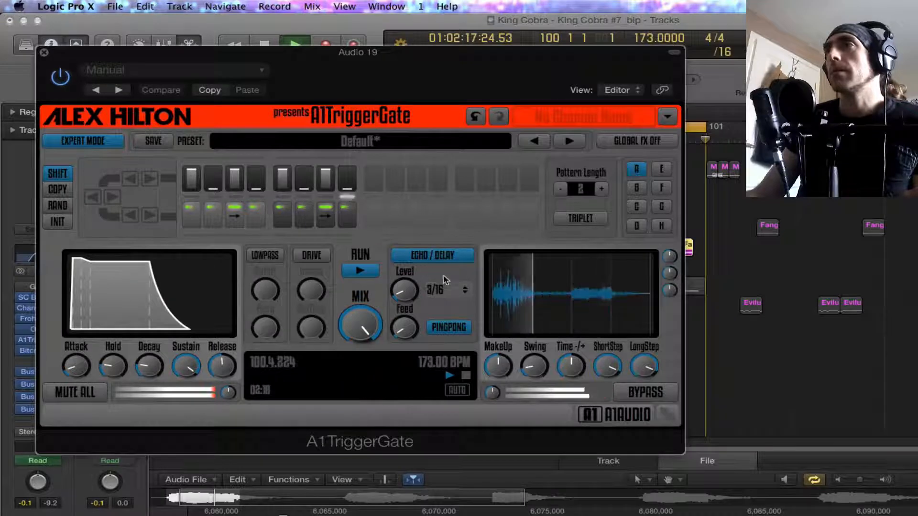
{"action": "left_click", "coordinate": [466, 291]}
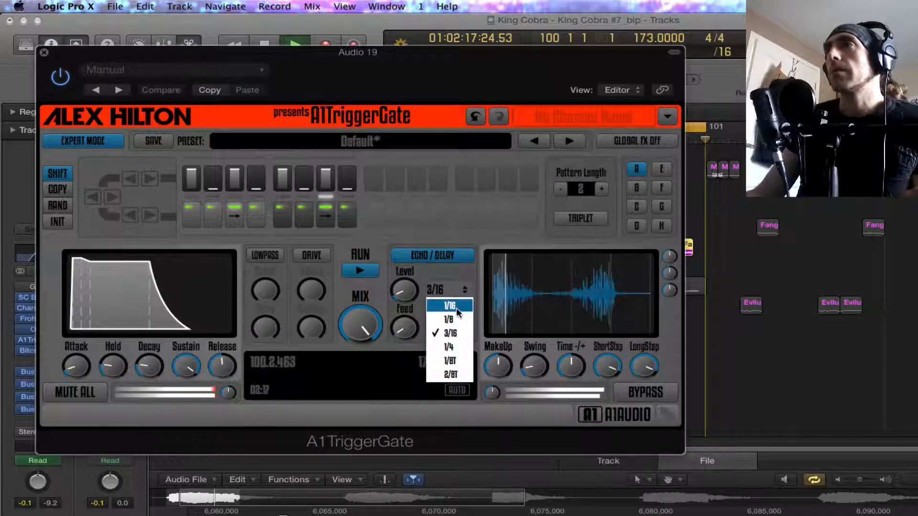
{"action": "left_click", "coordinate": [459, 310]}
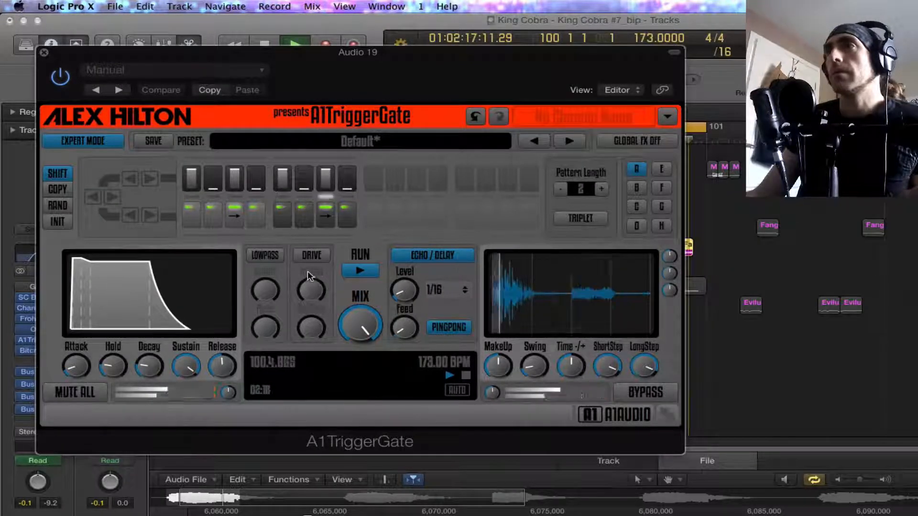
{"action": "left_click_drag", "start_coordinate": [222, 366], "coordinate": [229, 393]}
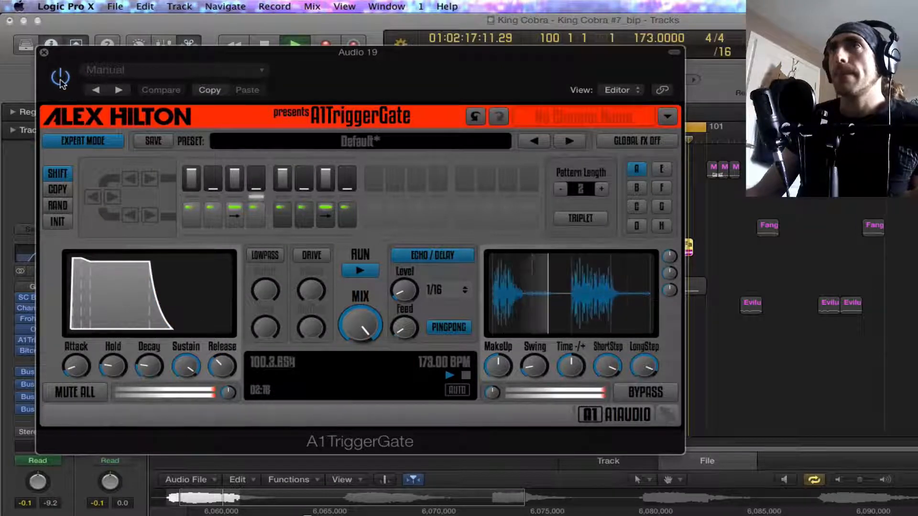
{"action": "left_click", "coordinate": [44, 52]}
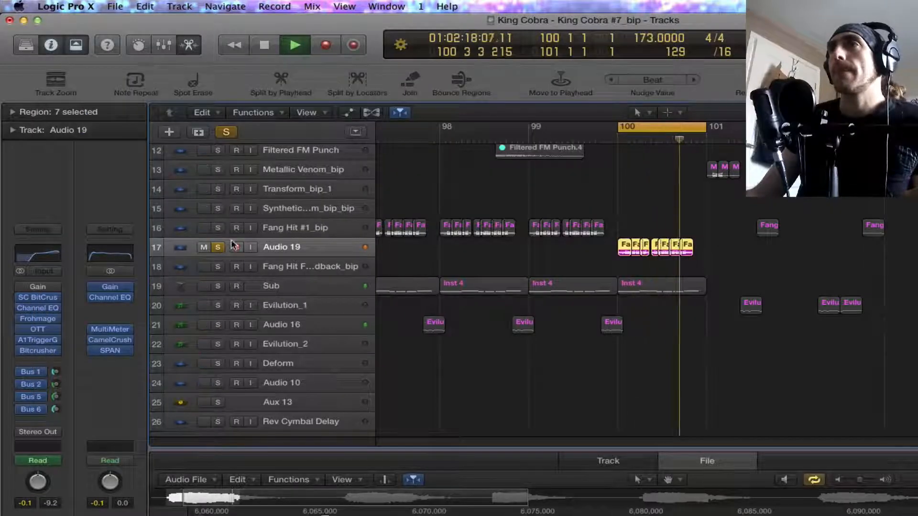
Step: Play bars 97 through 100 as a cycle with Audio 19 unsoloed and A1TriggerGate bypassed
{"action": "left_click", "coordinate": [218, 248]}
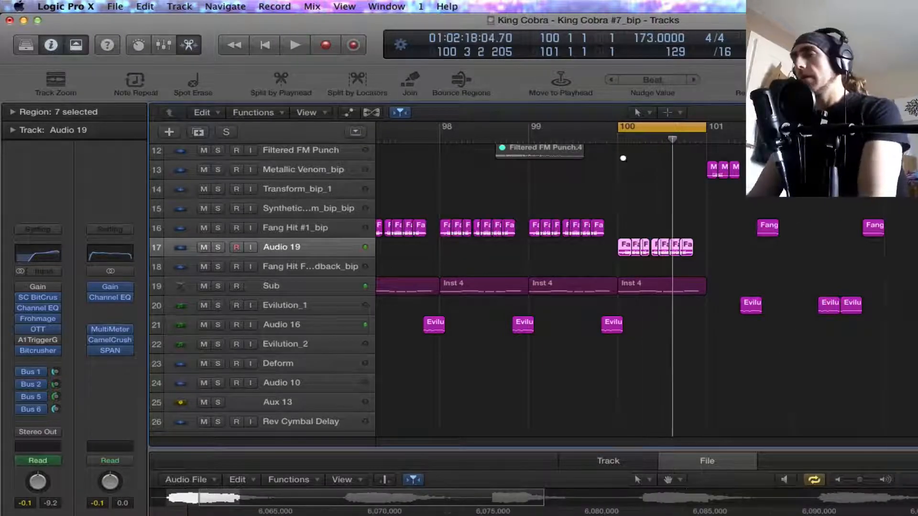
{"action": "scroll", "coordinate": [623, 159], "scroll_direction": "down", "scroll_amount": 5}
{"action": "left_click_drag", "start_coordinate": [619, 127], "coordinate": [485, 197]}
{"action": "key", "text": "space"}
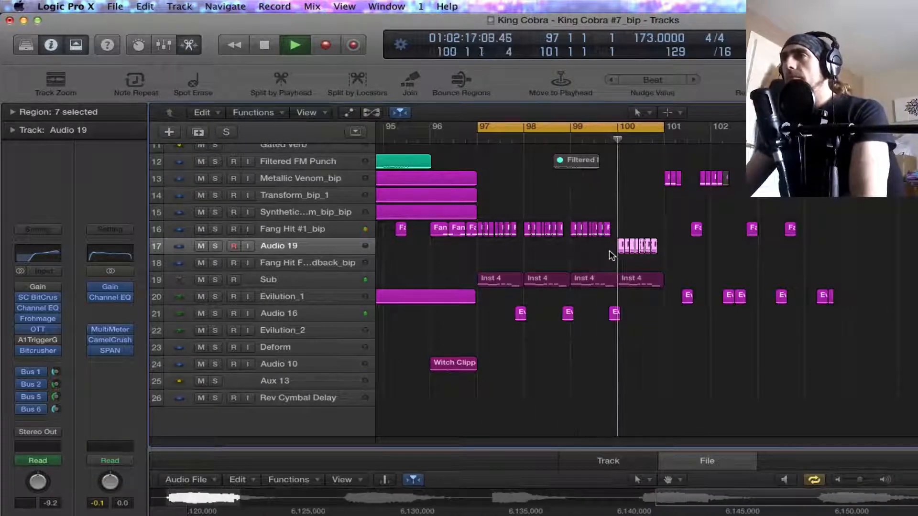
{"action": "key", "text": "space"}
Step: Bypass SC BitCrusher and Frohmage on Audio 19, and play it back with the cycle narrowed to bar 100
{"action": "left_click_drag", "start_coordinate": [621, 252], "coordinate": [654, 247]}
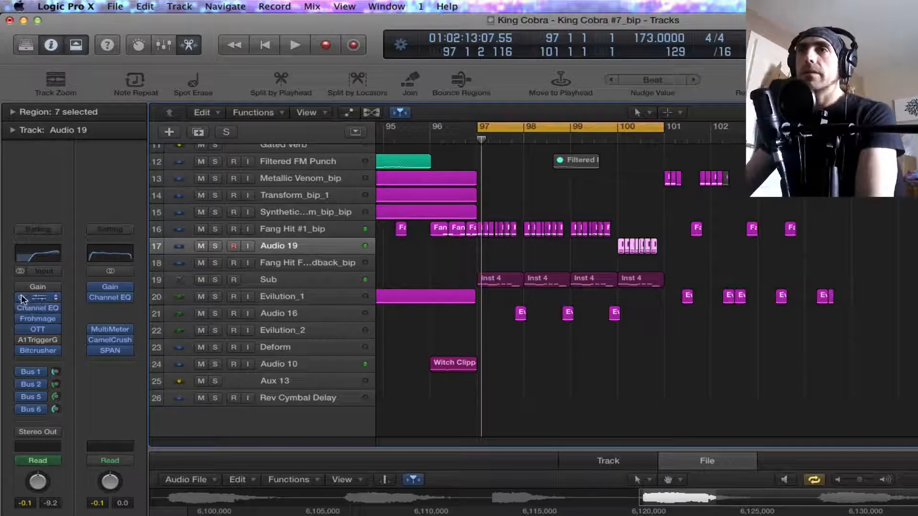
{"action": "key", "text": "space"}
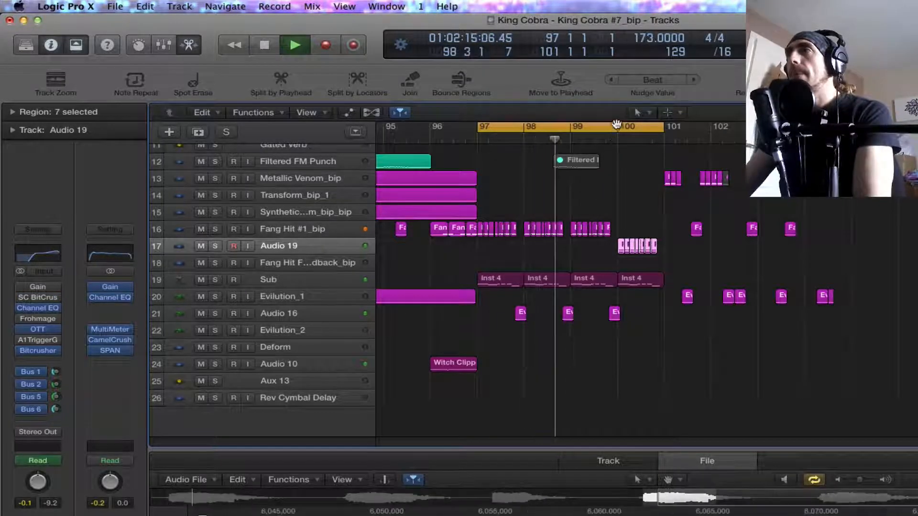
{"action": "left_click_drag", "start_coordinate": [619, 128], "coordinate": [656, 136]}
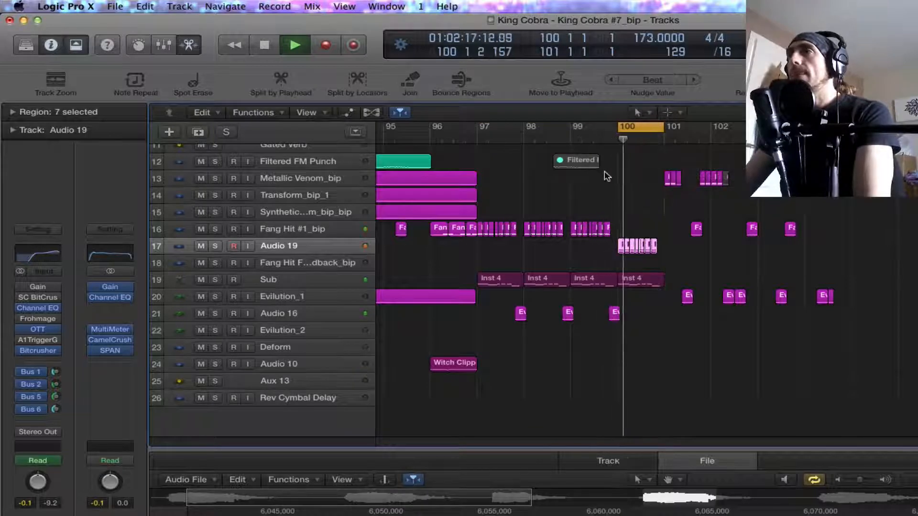
Step: Solo Audio 19 and remove A1TriggerGate from its insert chain
{"action": "left_click", "coordinate": [216, 246]}
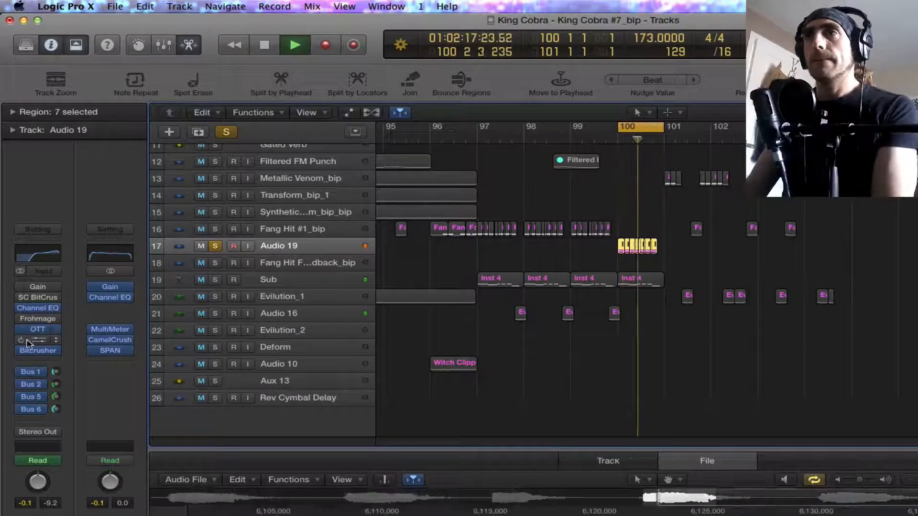
{"action": "left_click", "coordinate": [56, 340]}
{"action": "left_click", "coordinate": [56, 358]}
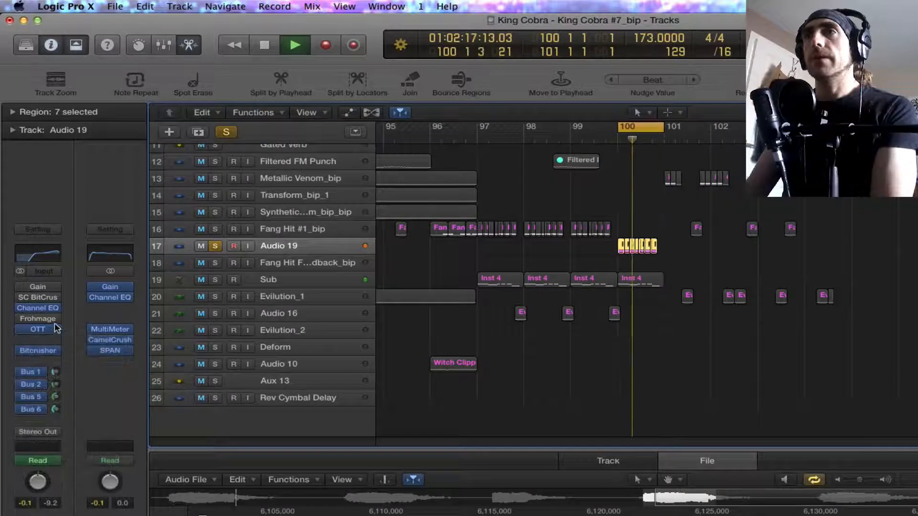
{"action": "left_click", "coordinate": [55, 319]}
{"action": "left_click", "coordinate": [77, 295]}
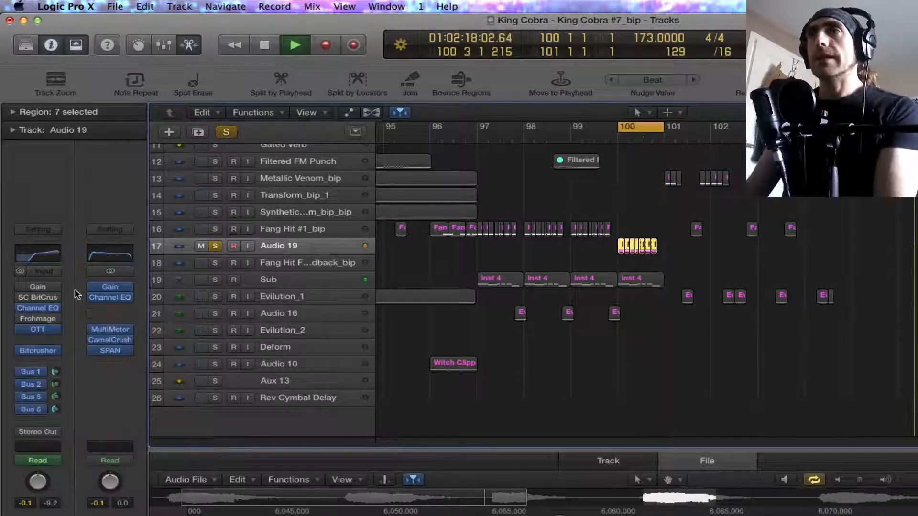
{"action": "key", "text": "y"}
{"action": "key", "text": "space"}
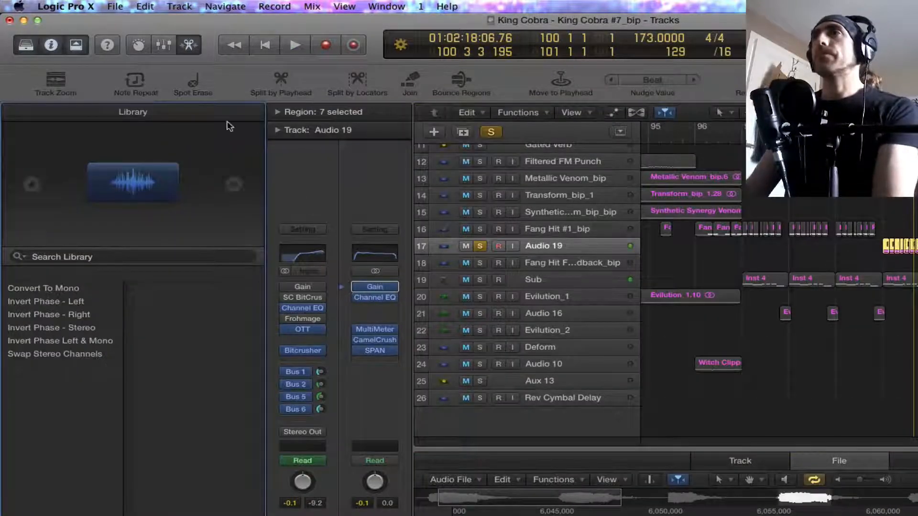
{"action": "left_click", "coordinate": [32, 47]}
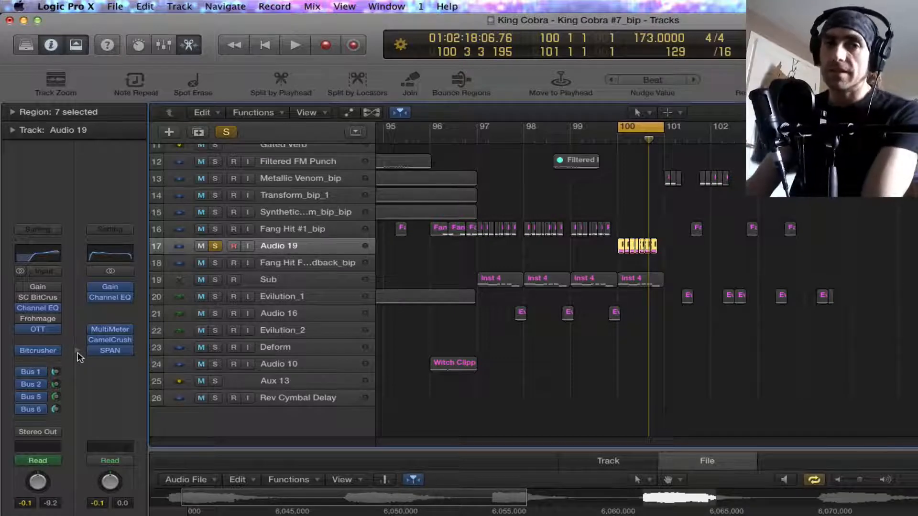
Step: Replace the bypassed Frohmage insert on Audio 19 with the Ensemble modulation effect
{"action": "left_click", "coordinate": [55, 323]}
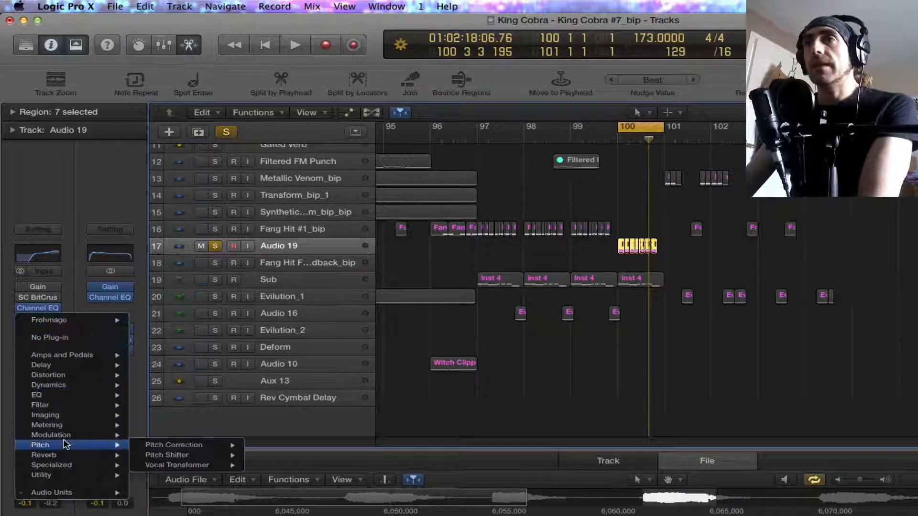
{"action": "mouse_move", "coordinate": [66, 438]}
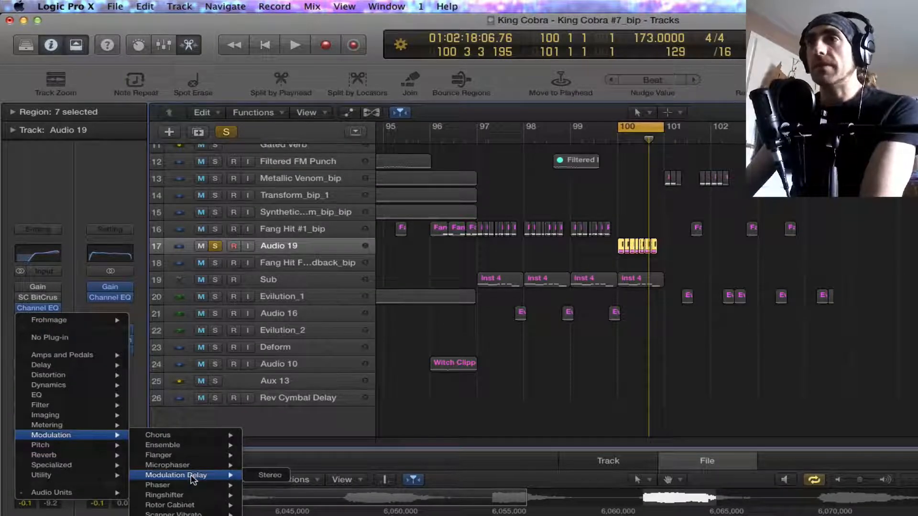
{"action": "mouse_move", "coordinate": [196, 506]}
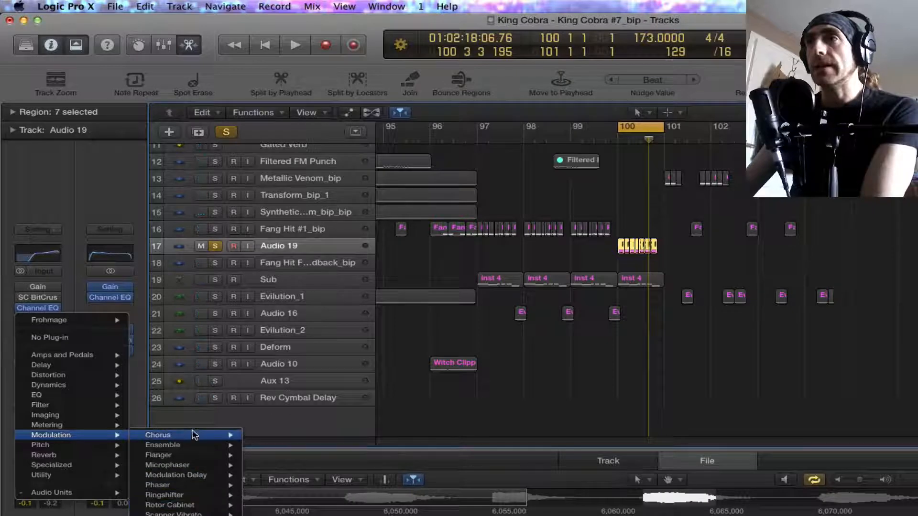
{"action": "left_click", "coordinate": [265, 445]}
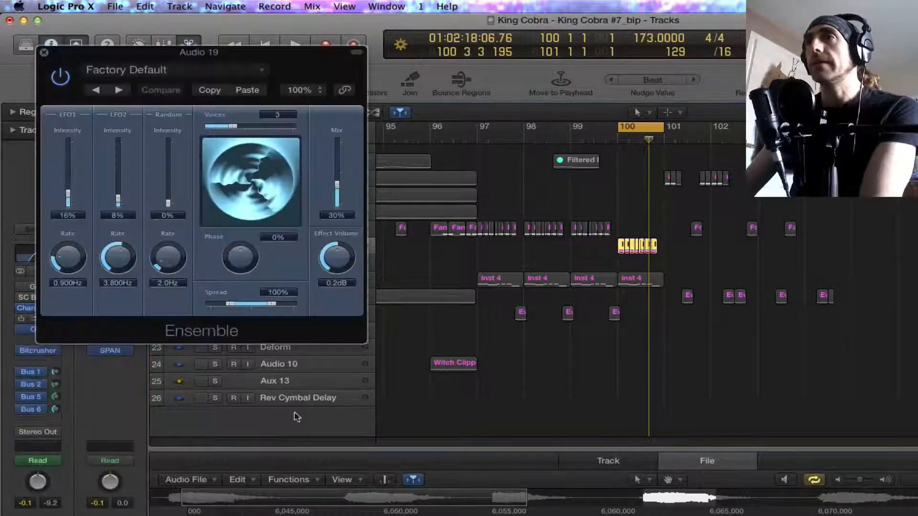
Step: During playback, set Ensemble's mix to 75%, random intensity to 59% and random rate to 5.7 Hz, and close it
{"action": "key", "text": "space"}
{"action": "left_click_drag", "start_coordinate": [332, 205], "coordinate": [335, 176]}
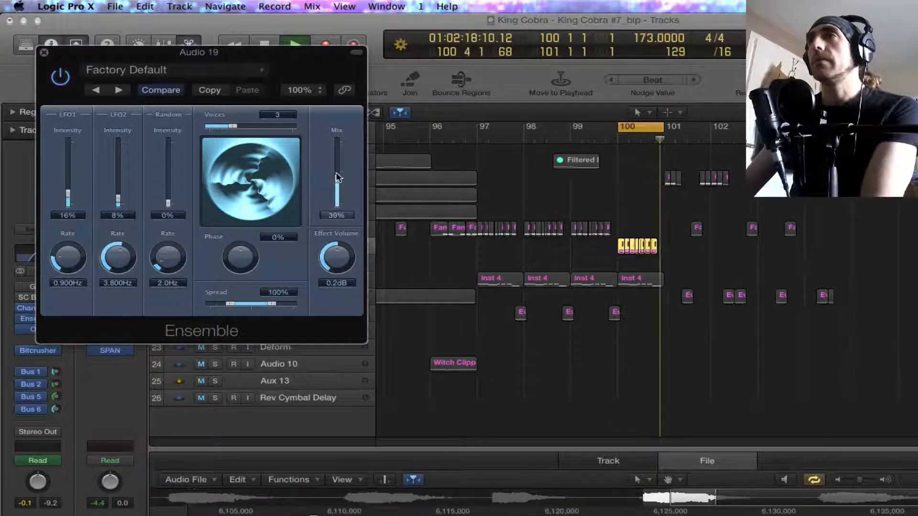
{"action": "left_click_drag", "start_coordinate": [171, 182], "coordinate": [174, 147]}
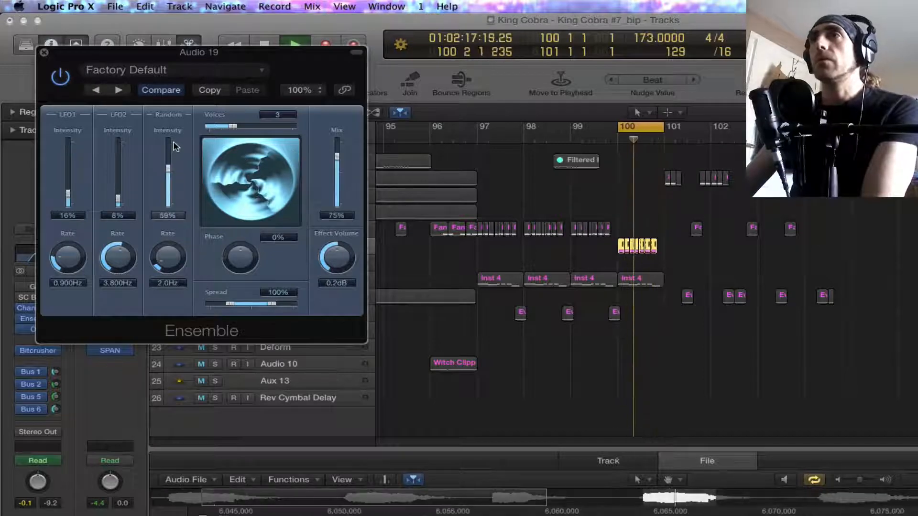
{"action": "left_click_drag", "start_coordinate": [180, 254], "coordinate": [168, 226]}
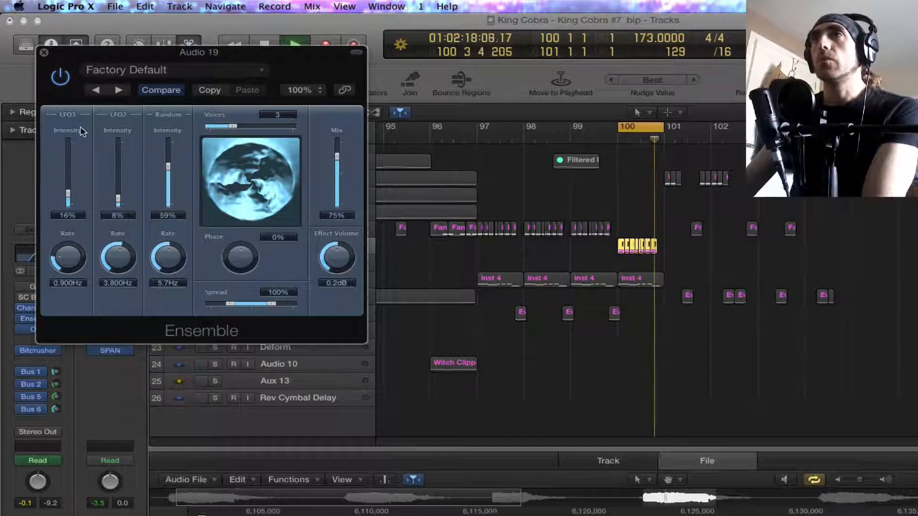
{"action": "left_click", "coordinate": [44, 53]}
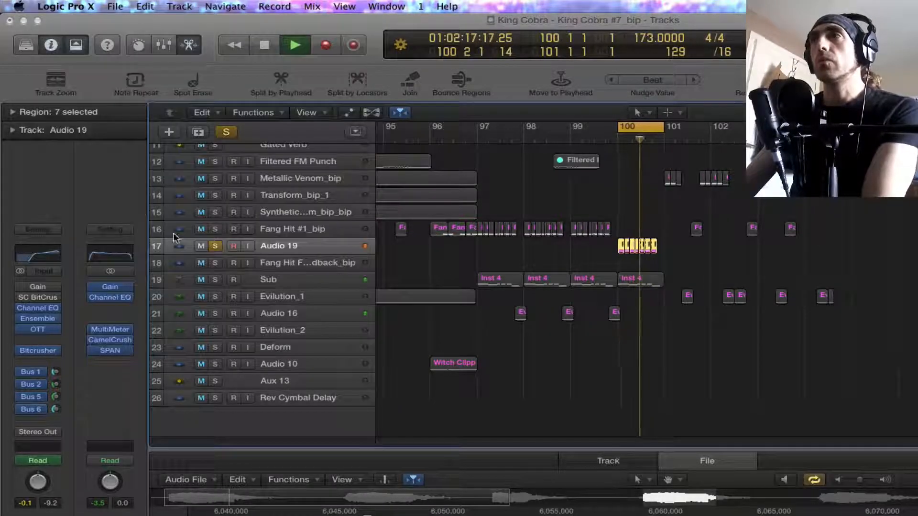
Step: Replace SC BitCrusher on Audio 19 with Pitch Shifter, set it to 3 semitones during playback, and close it
{"action": "left_click", "coordinate": [56, 298]}
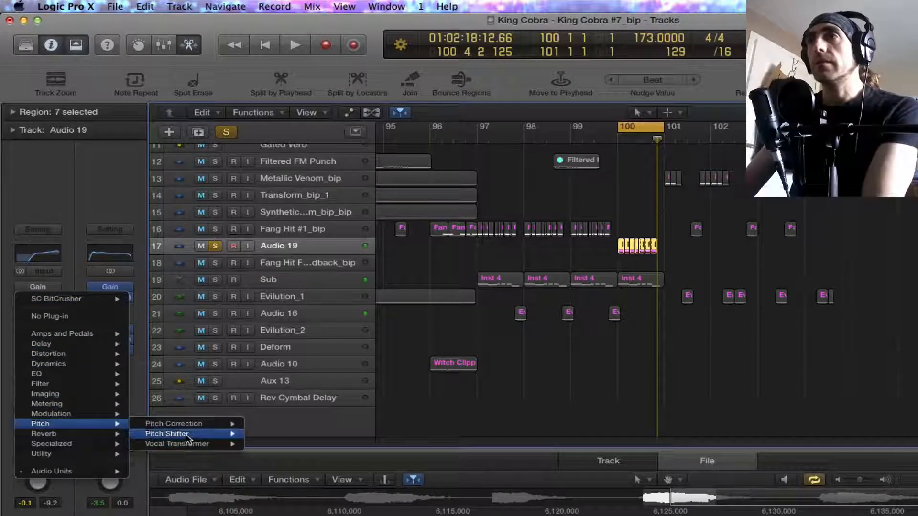
{"action": "left_click", "coordinate": [260, 436]}
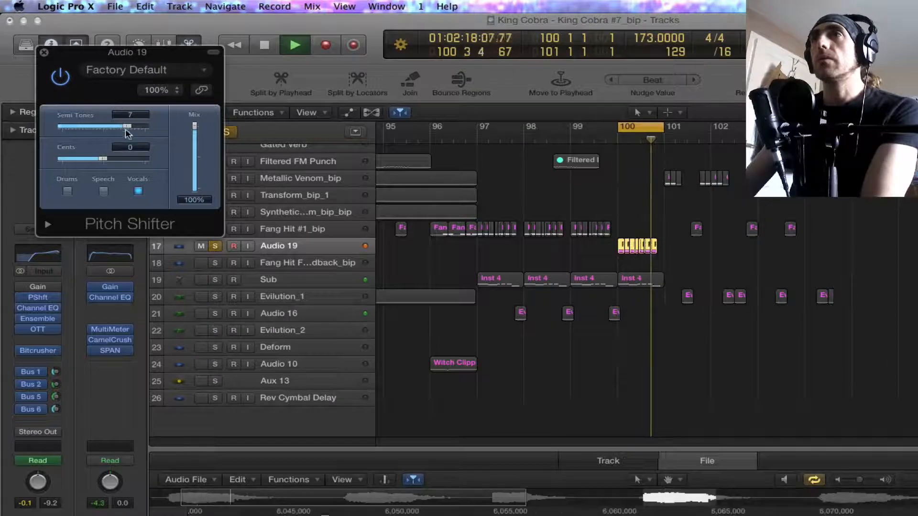
{"action": "left_click_drag", "start_coordinate": [127, 126], "coordinate": [113, 128]}
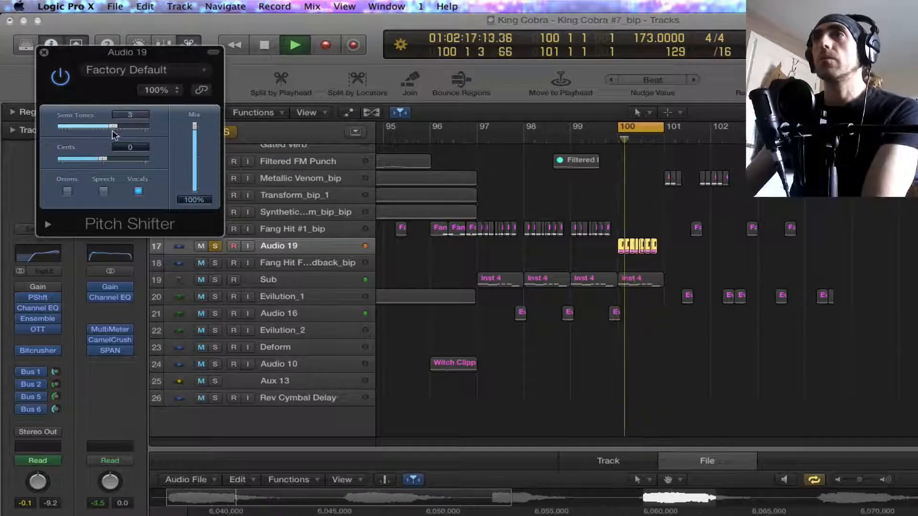
{"action": "left_click", "coordinate": [43, 52]}
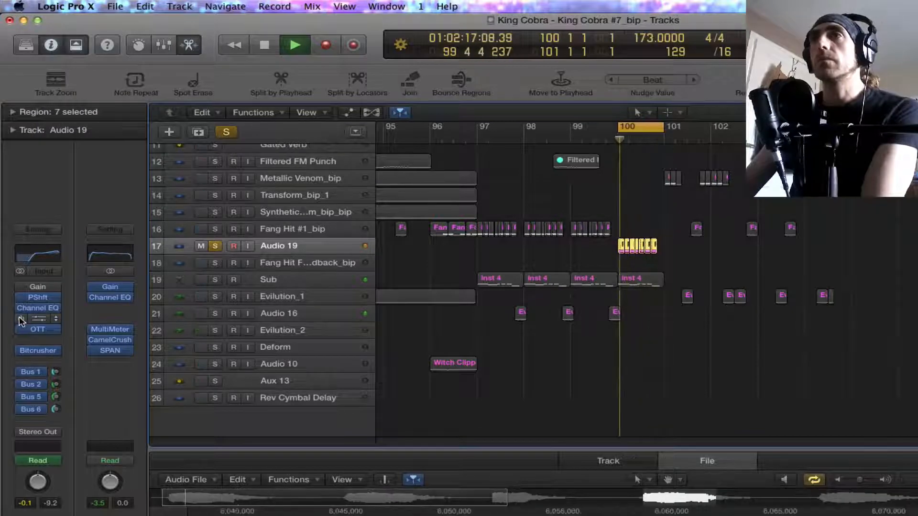
Step: Bypass Ensemble, unsolo Audio 19, and play bars 97 through 100 as a cycle
{"action": "key", "text": "space"}
{"action": "left_click", "coordinate": [215, 245]}
{"action": "left_click_drag", "start_coordinate": [621, 126], "coordinate": [481, 198]}
{"action": "key", "text": "space"}
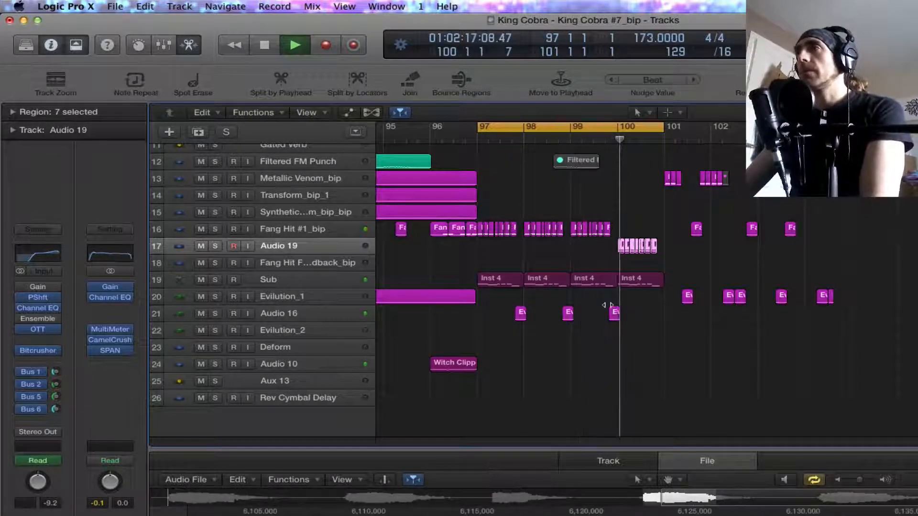
{"action": "key", "text": "space"}
{"action": "key", "text": "z"}
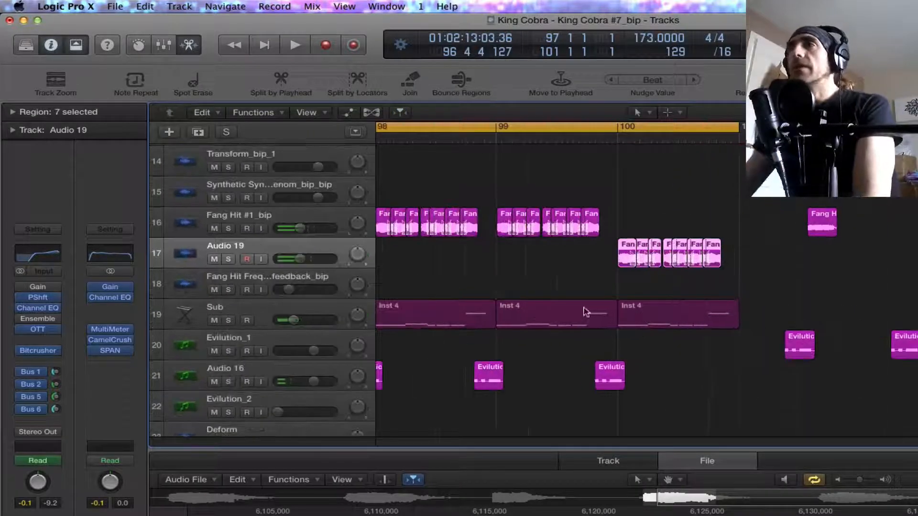
{"action": "key", "text": "space"}
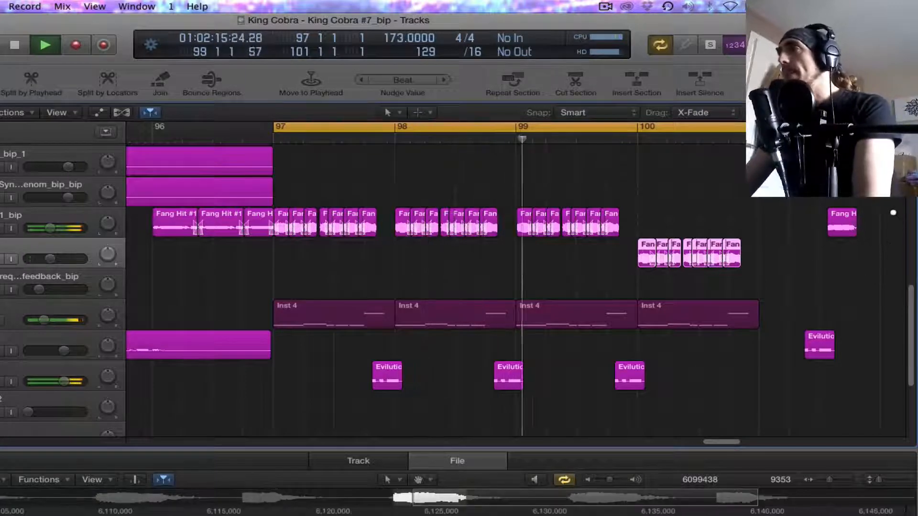
Step: Copy the first two Metallic Venom_bip regions of bar 101 to the end of bar 100
{"action": "left_click", "coordinate": [841, 231], "text": "alt"}
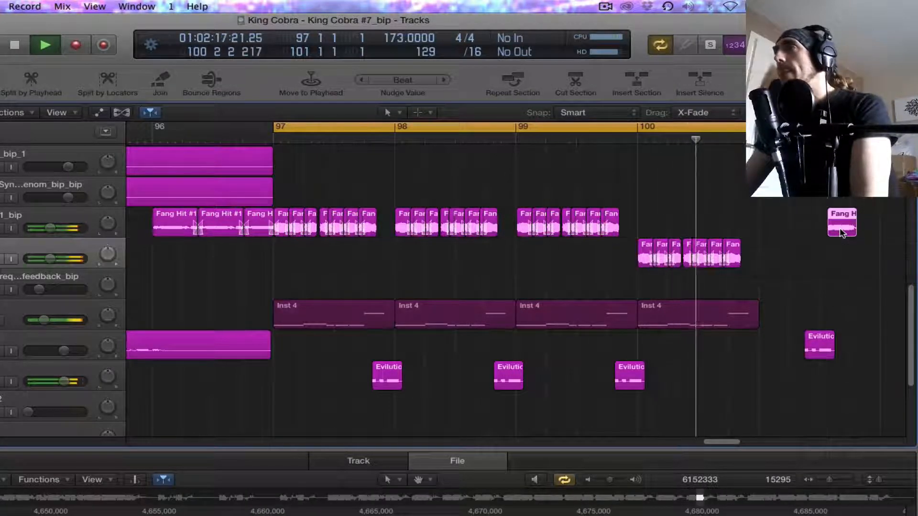
{"action": "scroll", "coordinate": [813, 240], "scroll_direction": "up", "scroll_amount": 4}
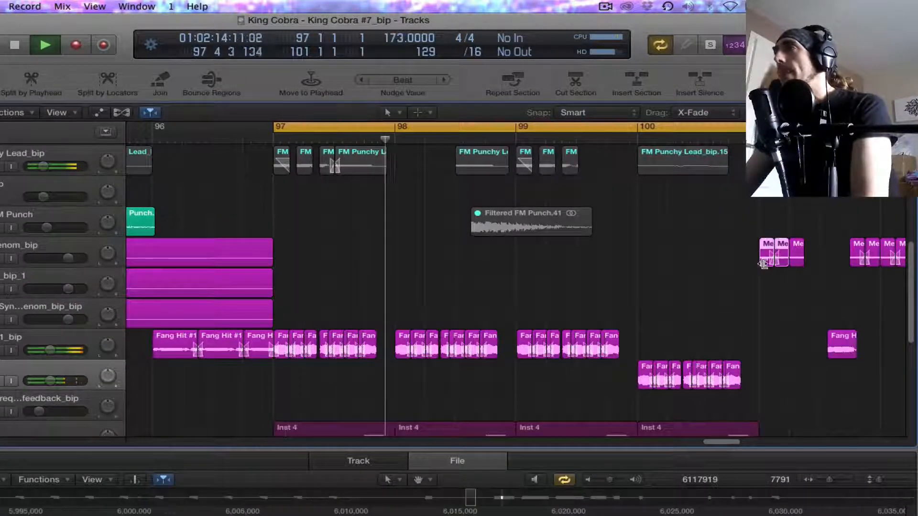
{"action": "left_click_drag", "start_coordinate": [764, 267], "coordinate": [737, 268]}
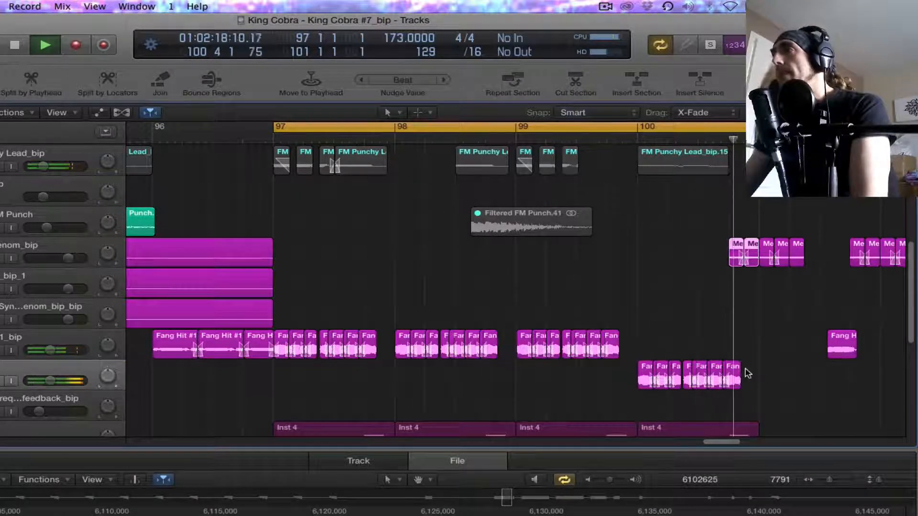
Step: Narrow the cycle to bar 100 and play it back with the copied Metallic Venom regions
{"action": "key", "text": "space"}
{"action": "left_click", "coordinate": [641, 127]}
{"action": "left_click_drag", "start_coordinate": [641, 127], "coordinate": [760, 128]}
{"action": "key", "text": "space"}
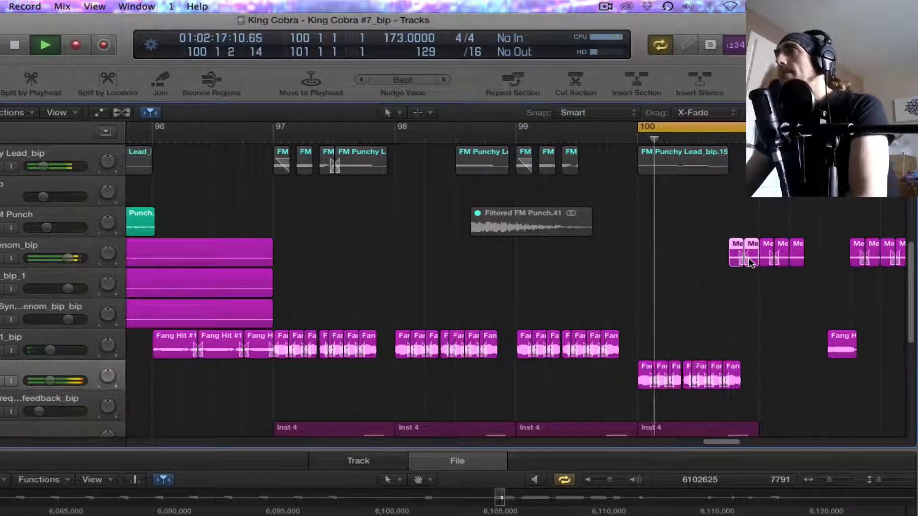
{"action": "key", "text": "space"}
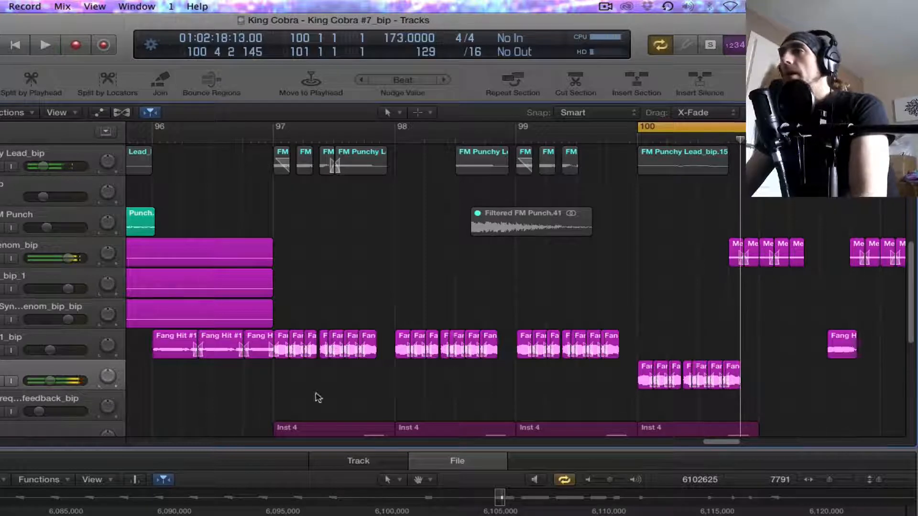
Step: Bounce all Audio 19 regions in bar 100 in place to a new track, deleting the source regions
{"action": "left_click", "coordinate": [49, 374]}
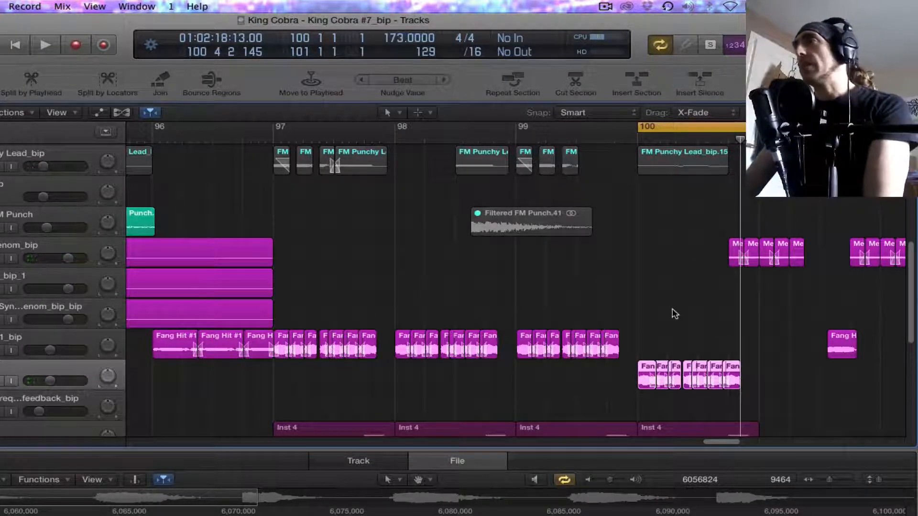
{"action": "key", "text": "super+Right"}
{"action": "key", "text": "super+Down"}
{"action": "key", "text": "super+Down"}
{"action": "key", "text": "super+Down"}
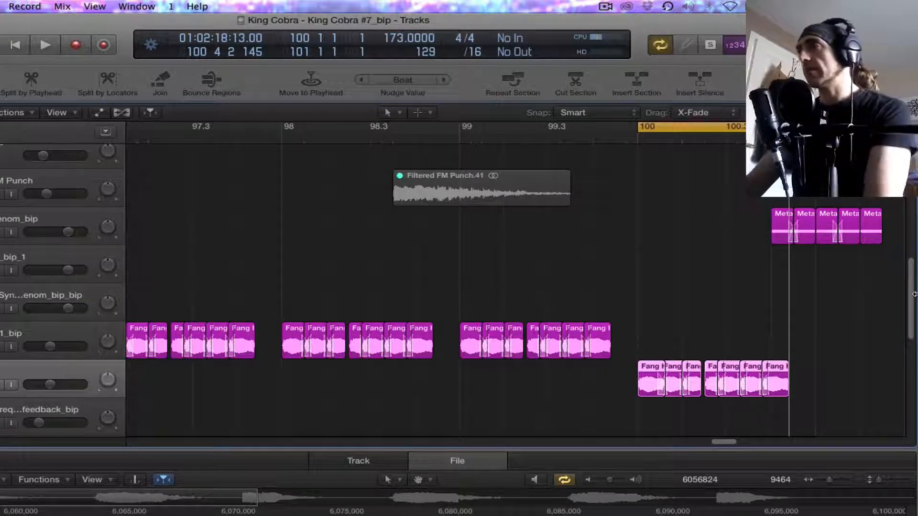
{"action": "right_click", "coordinate": [653, 385]}
{"action": "left_click", "coordinate": [768, 384]}
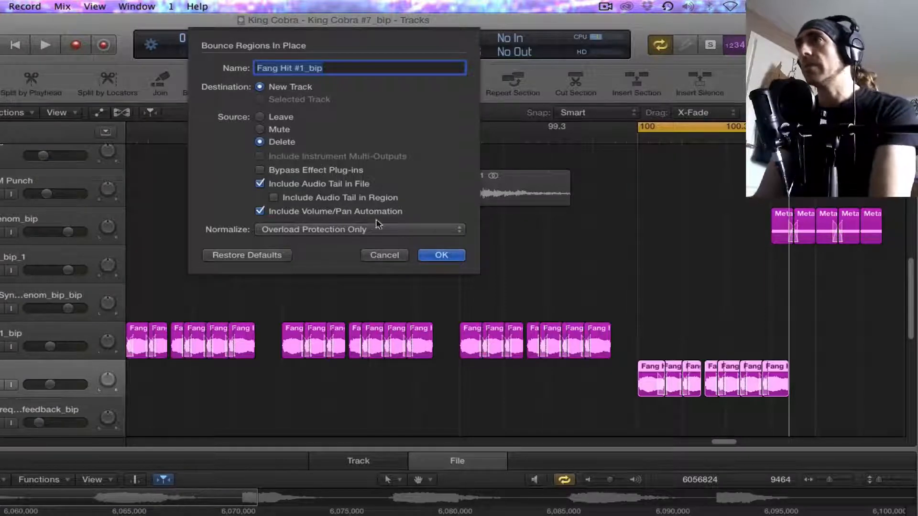
{"action": "left_click", "coordinate": [446, 255]}
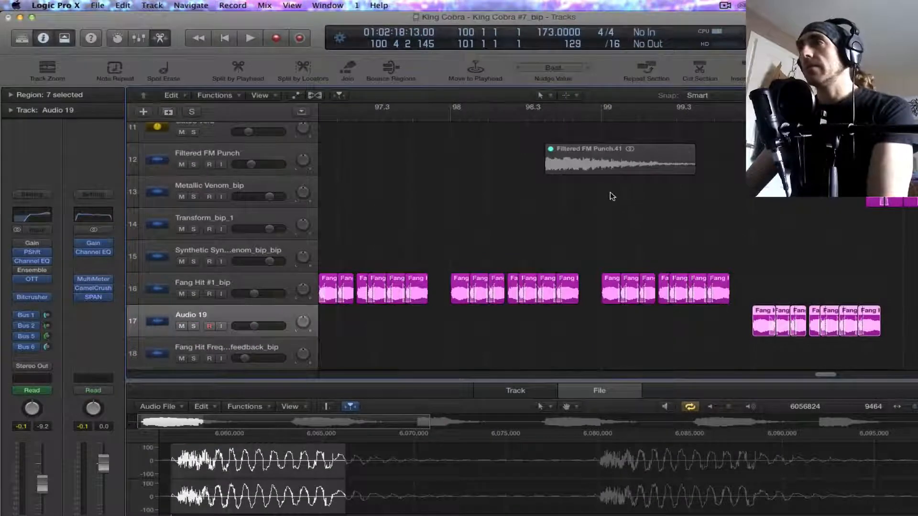
Step: Delete the emptied Audio 19 track together with its automation data
{"action": "scroll", "coordinate": [613, 196], "scroll_direction": "down", "scroll_amount": 4}
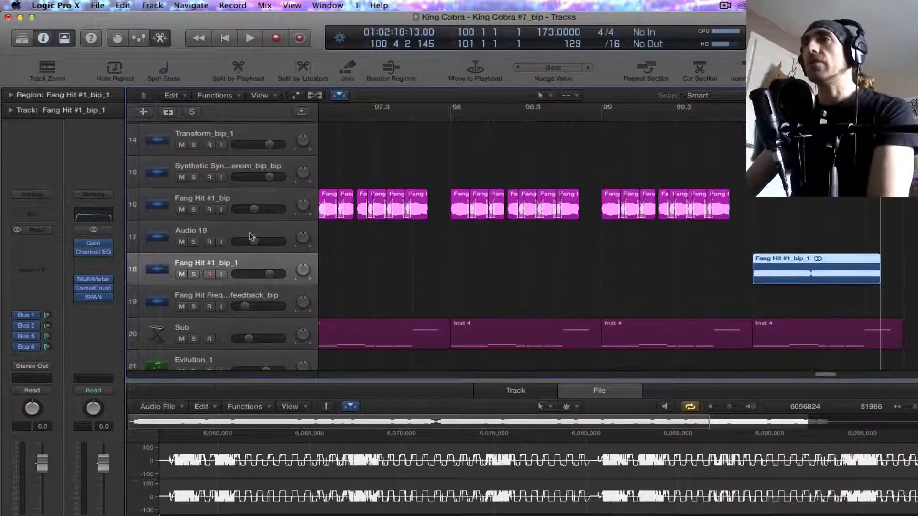
{"action": "left_click", "coordinate": [252, 231]}
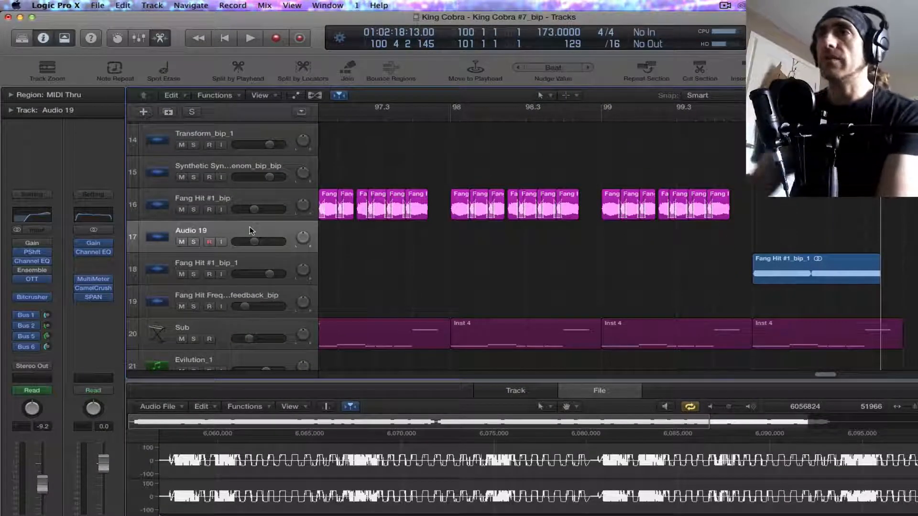
{"action": "key", "text": "super+BackSpace"}
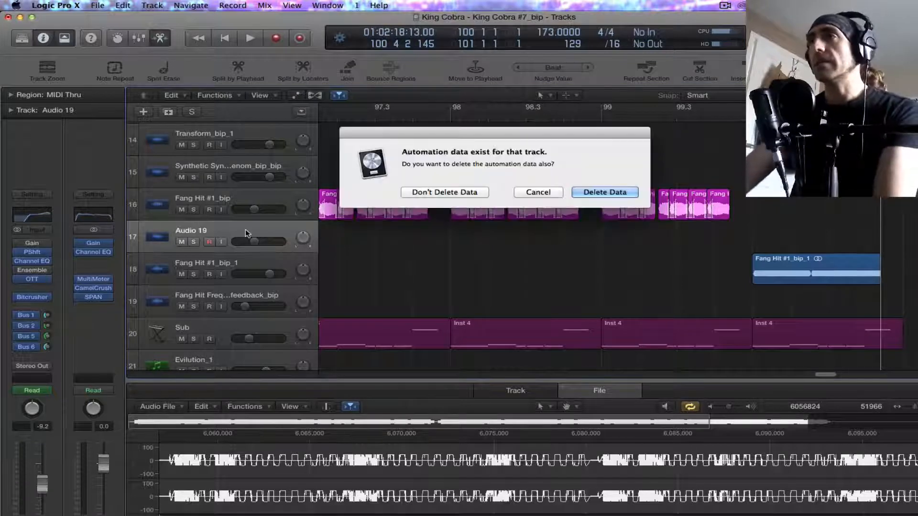
{"action": "key", "text": "Return"}
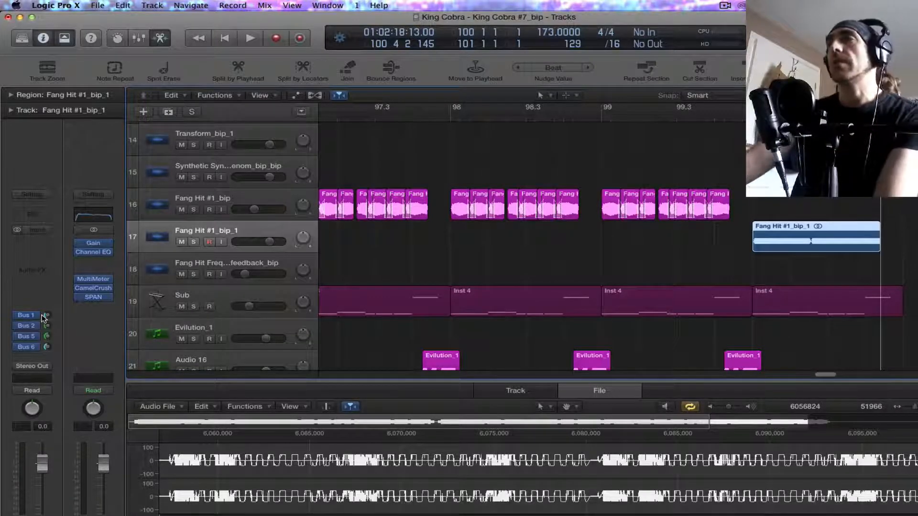
Step: Shift the bounced Fang Hit #1_bip_1 region slightly ahead of bar 100, checking its timing in playback
{"action": "key", "text": "z"}
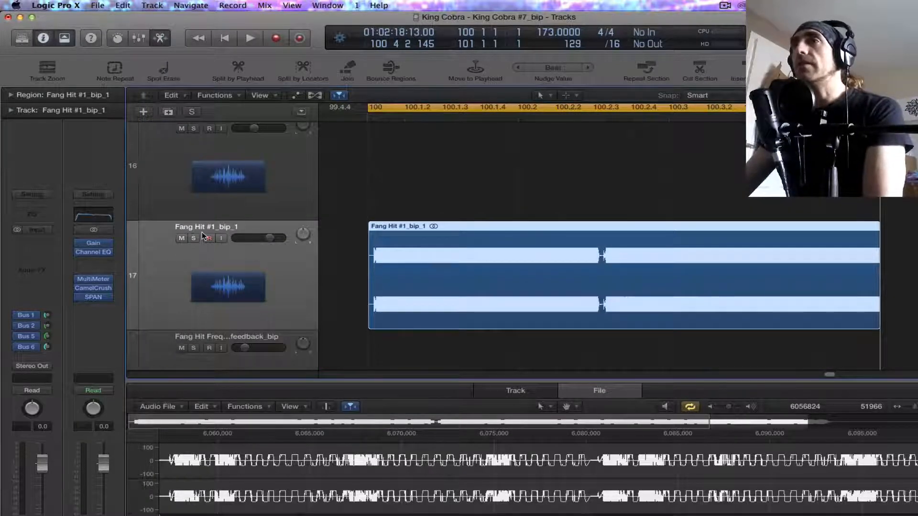
{"action": "left_click", "coordinate": [618, 255]}
{"action": "left_click_drag", "start_coordinate": [619, 250], "coordinate": [610, 246]}
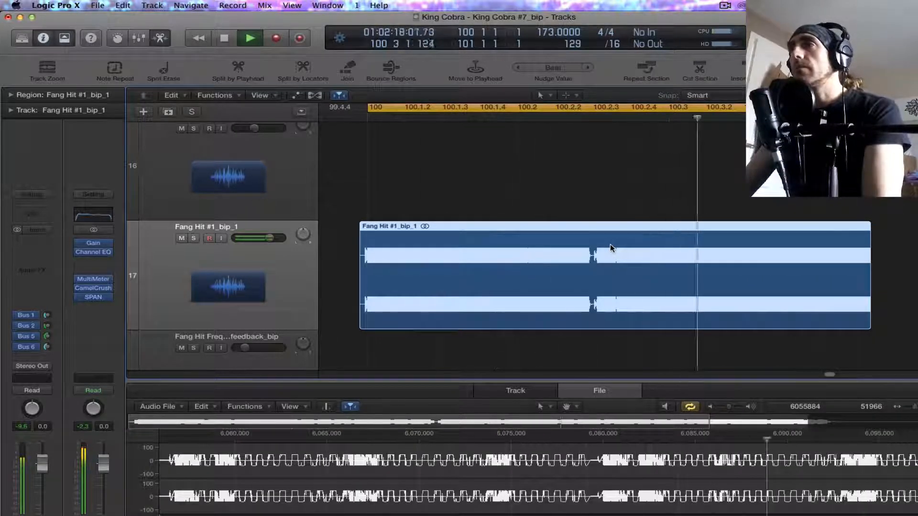
{"action": "key", "text": "space"}
{"action": "left_click_drag", "start_coordinate": [611, 245], "coordinate": [625, 249]}
{"action": "key", "text": "space"}
{"action": "key", "text": "space"}
{"action": "key", "text": "space"}
Step: Trim Fang Hit #1_bip_1 to a short stab starting at bar 100, and copy it to 100.1.3 and 100.2
{"action": "key", "text": "space"}
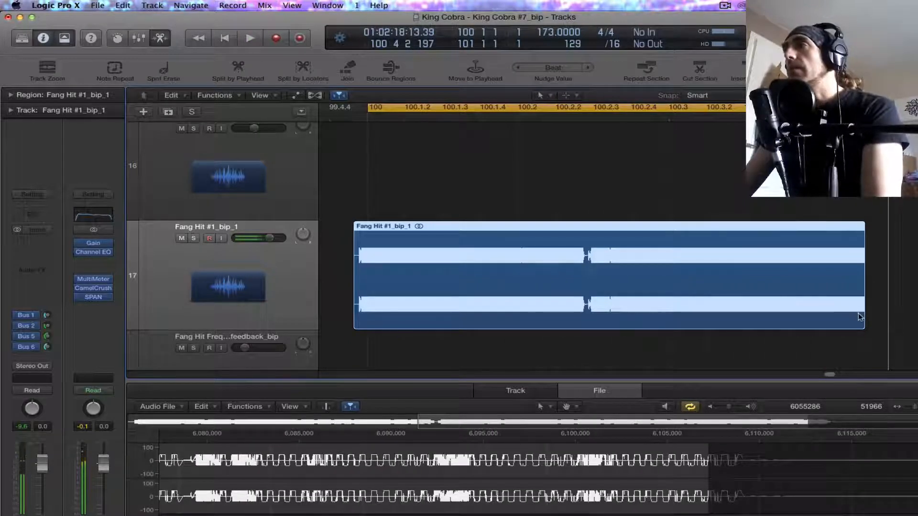
{"action": "left_click_drag", "start_coordinate": [357, 324], "coordinate": [371, 324]}
{"action": "left_click_drag", "start_coordinate": [863, 327], "coordinate": [425, 369]}
{"action": "left_click_drag", "start_coordinate": [423, 245], "coordinate": [548, 238]}
{"action": "key", "text": "space"}
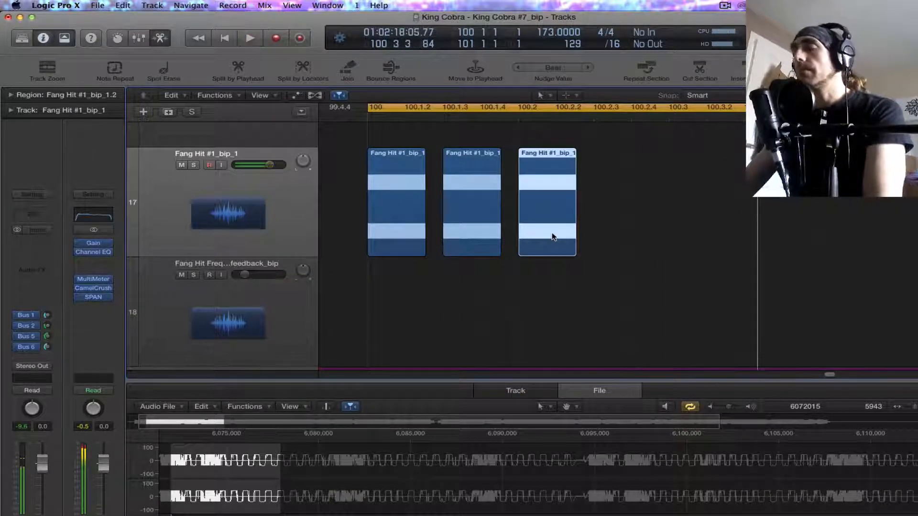
Step: Copy the three Fang Hit #1_bip_1 stabs further along bar 100, starting just before 100.3, and play them back
{"action": "scroll", "coordinate": [552, 235], "scroll_direction": "down", "scroll_amount": 10}
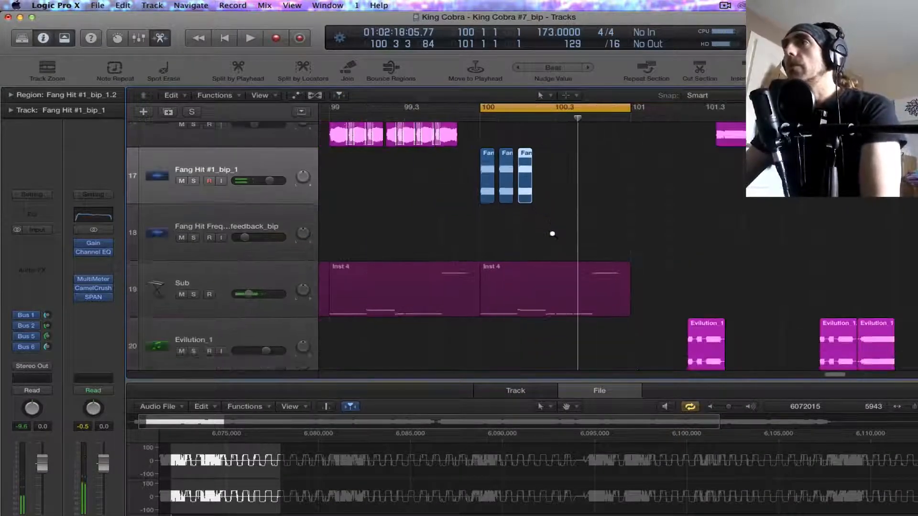
{"action": "scroll", "coordinate": [552, 234], "scroll_direction": "down", "scroll_amount": 3}
{"action": "scroll", "coordinate": [514, 242], "scroll_direction": "up", "scroll_amount": 3}
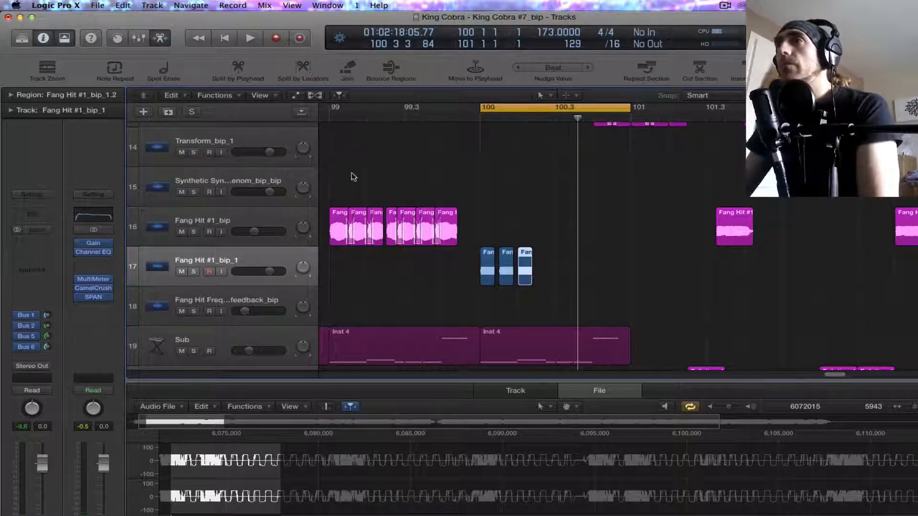
{"action": "left_click_drag", "start_coordinate": [555, 237], "coordinate": [553, 262]}
{"action": "key", "text": "space"}
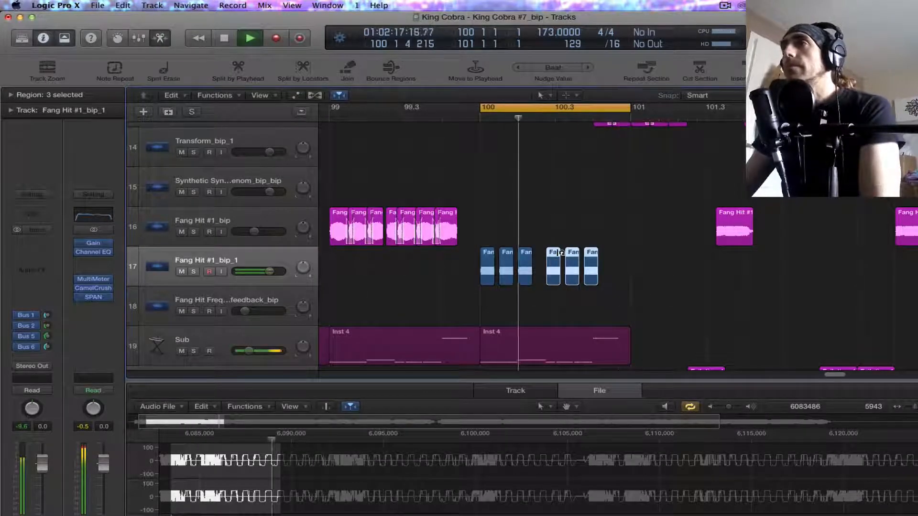
Step: Lengthen all six Fang Hit #1_bip_1 stabs in bar 100 together to close the gaps within each group of three, and play them back
{"action": "key", "text": "space"}
{"action": "mouse_move", "coordinate": [493, 289]}
{"action": "left_mouse_down"}
{"action": "mouse_move", "coordinate": [611, 283]}
{"action": "mouse_move", "coordinate": [494, 285]}
{"action": "left_mouse_up"}
{"action": "left_click", "coordinate": [599, 281]}
{"action": "left_click", "coordinate": [486, 277], "text": "shift"}
{"action": "right_click", "coordinate": [486, 278]}
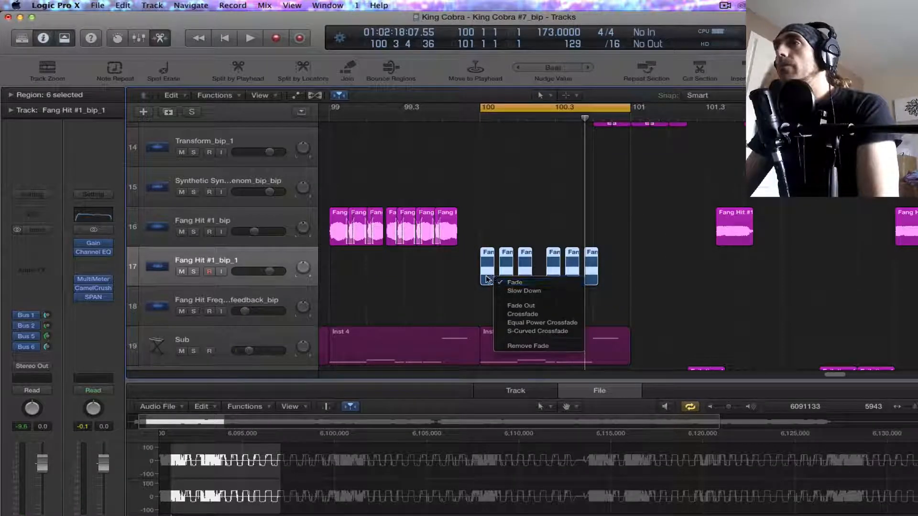
{"action": "left_click", "coordinate": [479, 282]}
{"action": "left_click_drag", "start_coordinate": [491, 282], "coordinate": [497, 287]}
{"action": "key", "text": "space"}
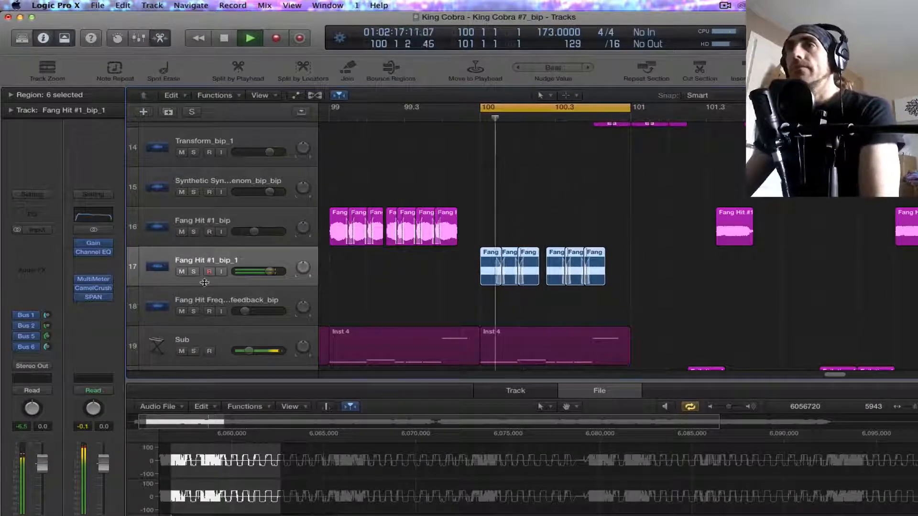
Step: Insert the Audio Assault Defacer plug-in on the Fang Hit #1_bip_1 track and adjust the Distort amount of its A side
{"action": "left_click", "coordinate": [50, 244]}
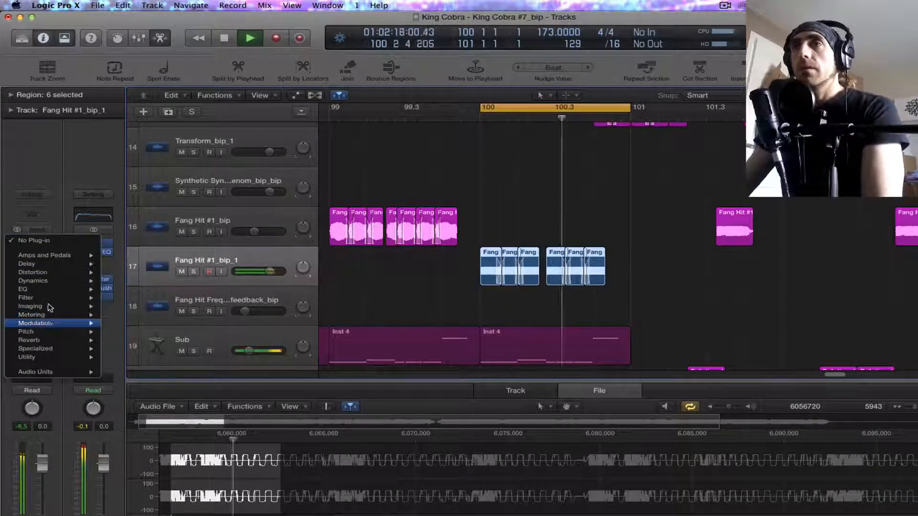
{"action": "mouse_move", "coordinate": [86, 373]}
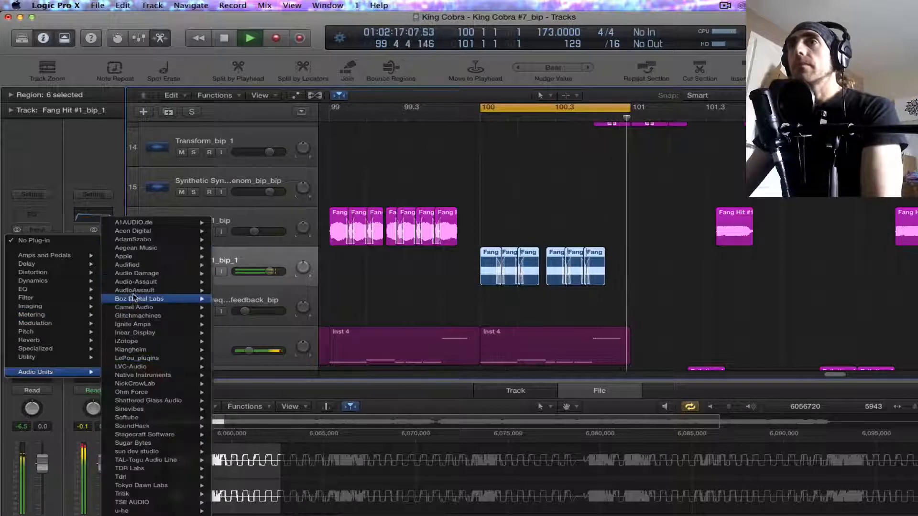
{"action": "mouse_move", "coordinate": [153, 290]}
{"action": "mouse_move", "coordinate": [279, 292]}
{"action": "left_click", "coordinate": [338, 290]}
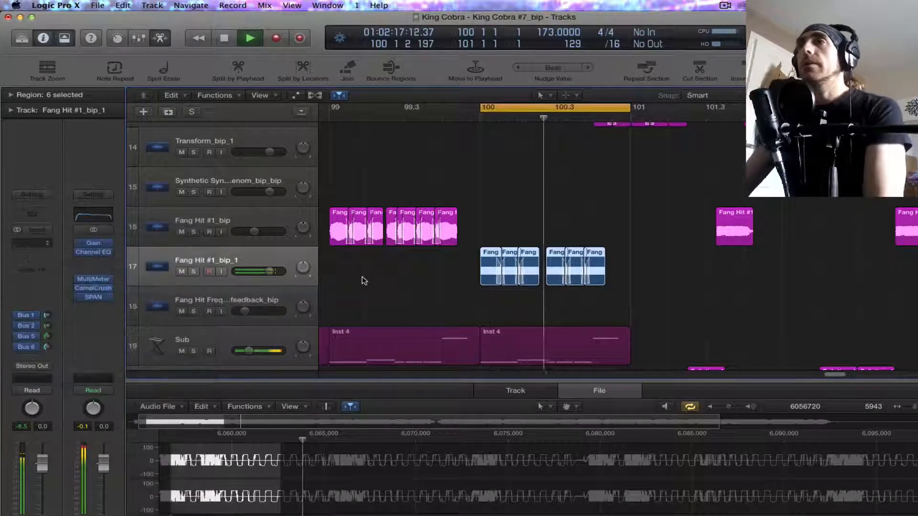
{"action": "left_click_drag", "start_coordinate": [70, 203], "coordinate": [67, 185]}
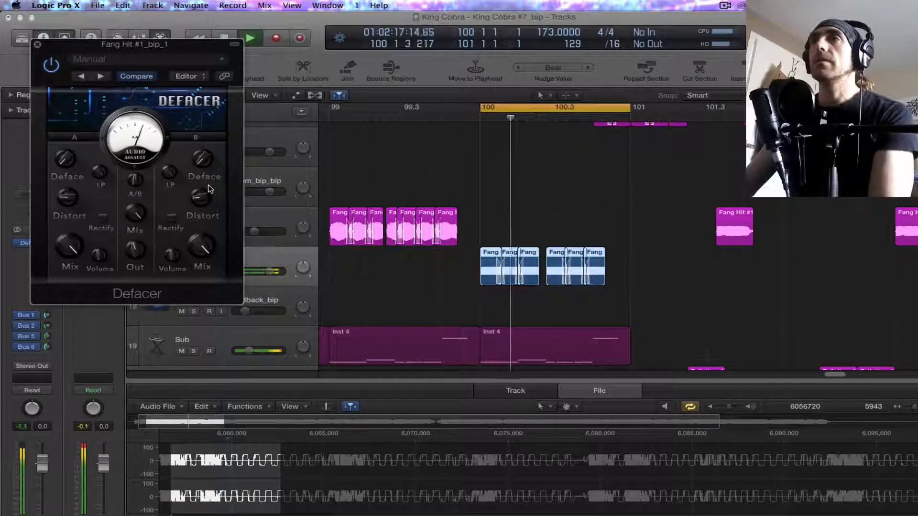
{"action": "left_click", "coordinate": [37, 44]}
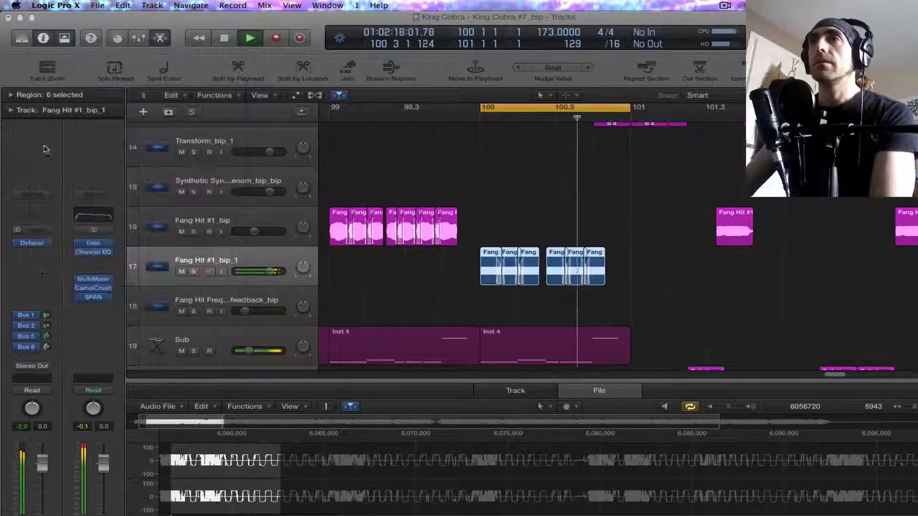
Step: Add a Channel EQ to Fang Hit #1_bip_1 with a 23 dB cut at 680 Hz and a low cut at 44 Hz
{"action": "left_click", "coordinate": [32, 215]}
{"action": "left_click_drag", "start_coordinate": [293, 197], "coordinate": [287, 244]}
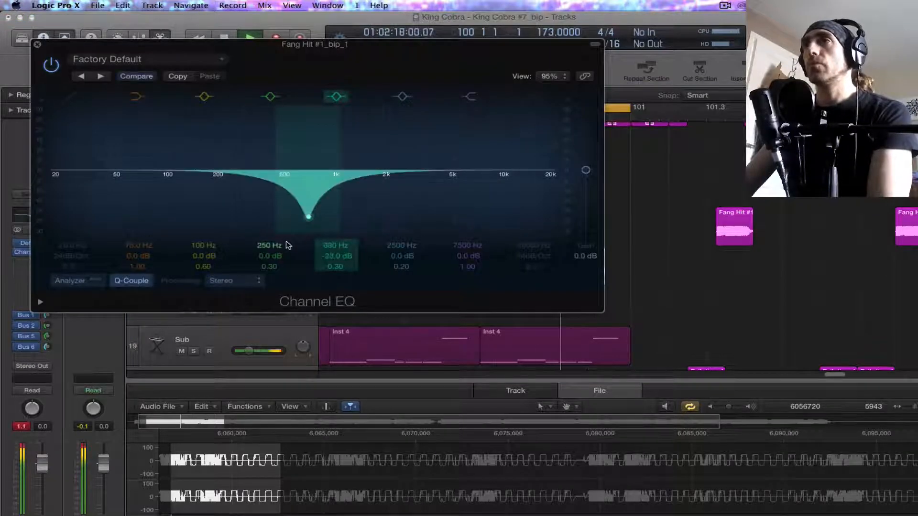
{"action": "left_click", "coordinate": [74, 99]}
{"action": "left_click_drag", "start_coordinate": [83, 199], "coordinate": [120, 206]}
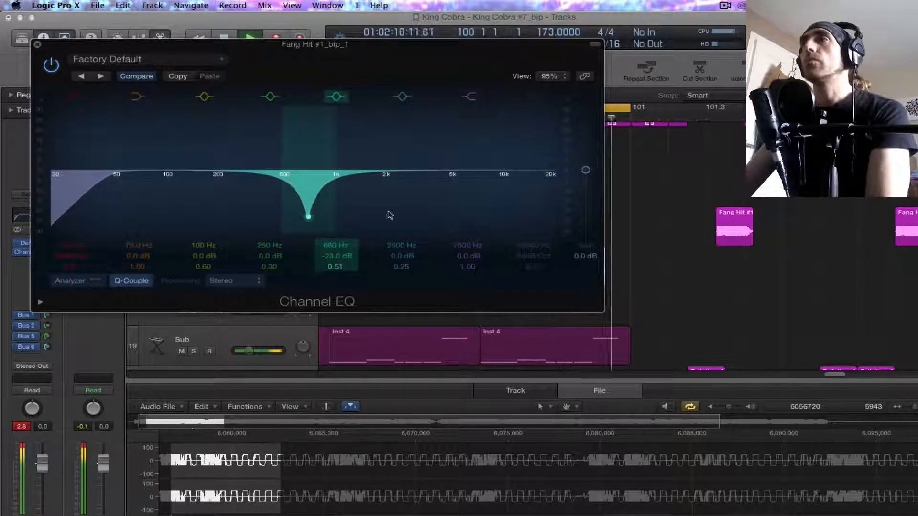
{"action": "left_click", "coordinate": [36, 44]}
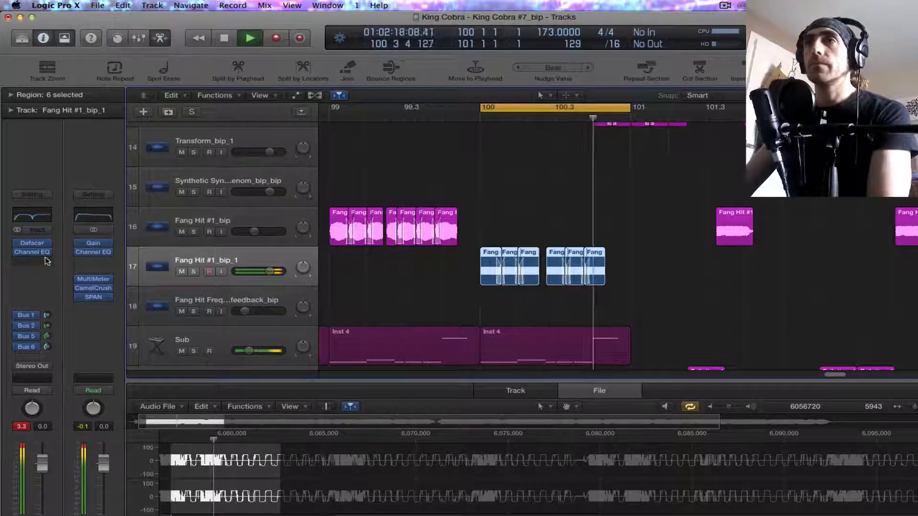
Step: Add a Bitcrusher to Fang Hit #1_bip_1 with 24-bit resolution and 0 dB drive, then reset the track's peak level and stop playback
{"action": "left_click", "coordinate": [33, 262]}
{"action": "mouse_move", "coordinate": [55, 293]}
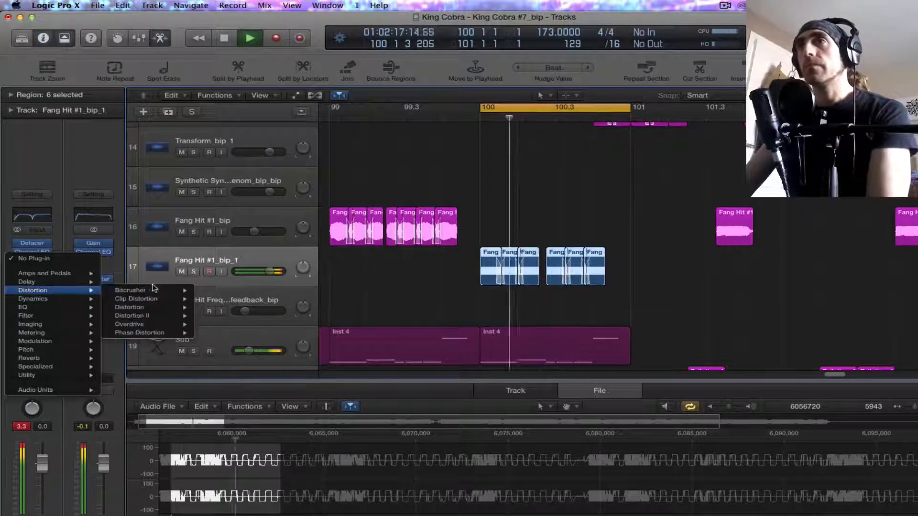
{"action": "left_click", "coordinate": [213, 292]}
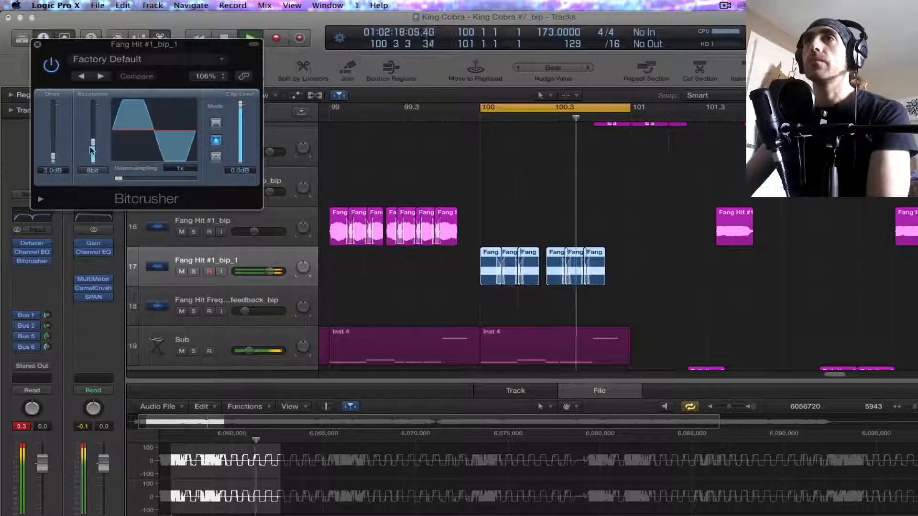
{"action": "left_click_drag", "start_coordinate": [93, 144], "coordinate": [95, 93]}
{"action": "left_click_drag", "start_coordinate": [54, 156], "coordinate": [53, 164]}
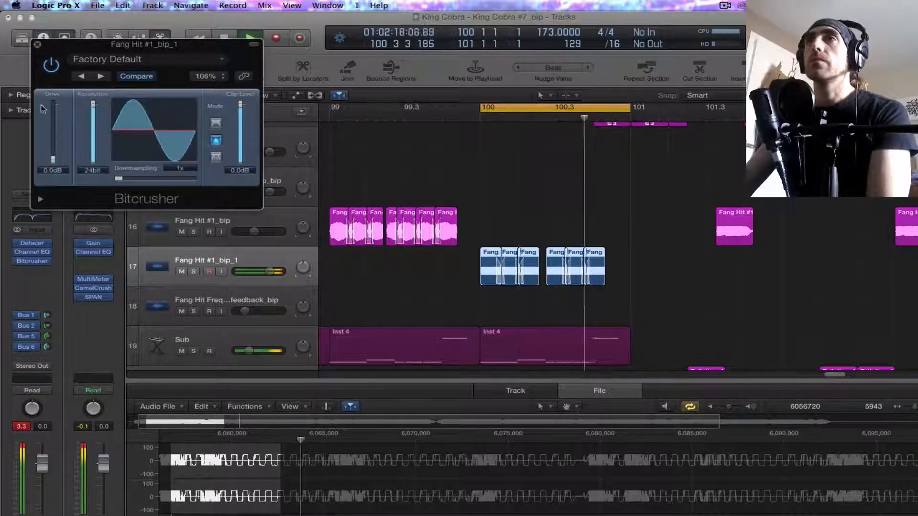
{"action": "left_click", "coordinate": [38, 44]}
{"action": "left_click", "coordinate": [21, 427]}
{"action": "key", "text": "space"}
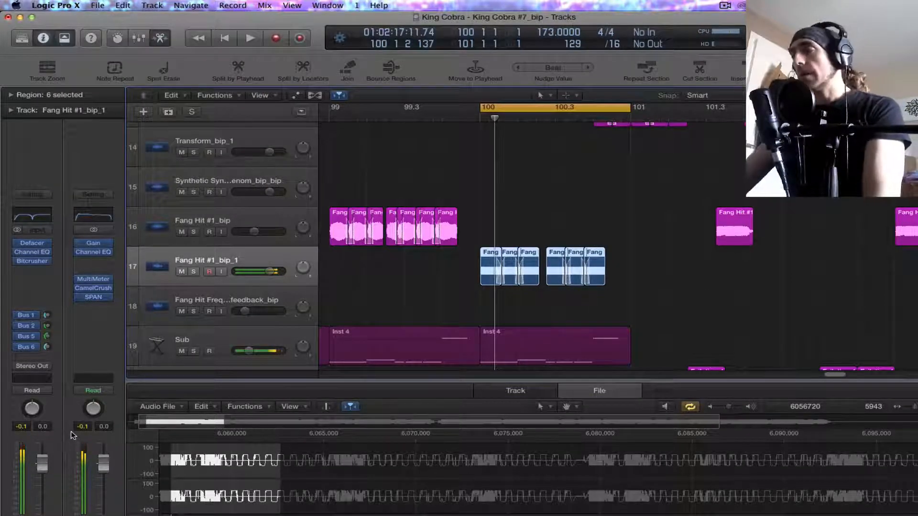
Step: Extend the cycle range back to bar 97 so it covers bars 97 to 101
{"action": "key", "text": "super+Left"}
{"action": "key", "text": "super+Left"}
{"action": "key", "text": "super+Left"}
{"action": "key", "text": "super+Left"}
{"action": "key", "text": "super+Left"}
{"action": "key", "text": "super+Up"}
{"action": "key", "text": "super+Up"}
{"action": "key", "text": "super+Up"}
{"action": "key", "text": "super+Up"}
{"action": "key", "text": "super+Left"}
{"action": "key", "text": "super+Left"}
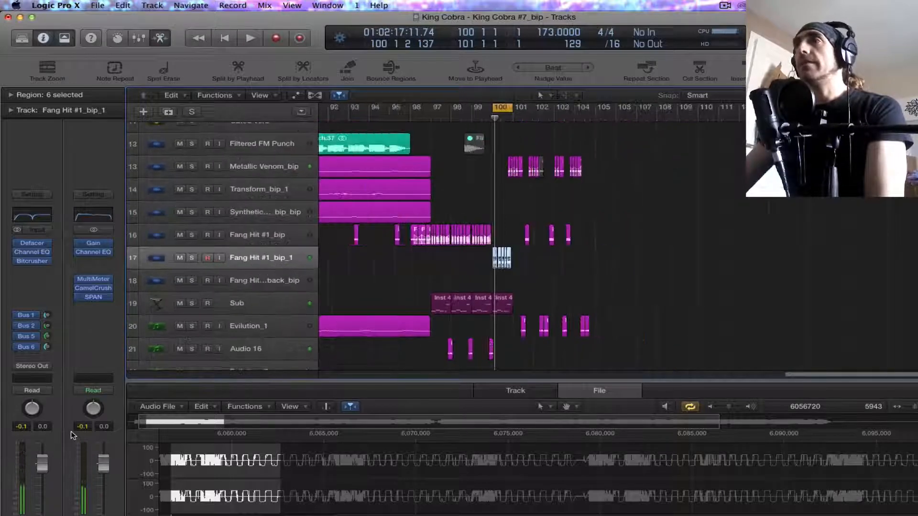
{"action": "key", "text": "super+Up"}
{"action": "left_click_drag", "start_coordinate": [494, 107], "coordinate": [433, 107]}
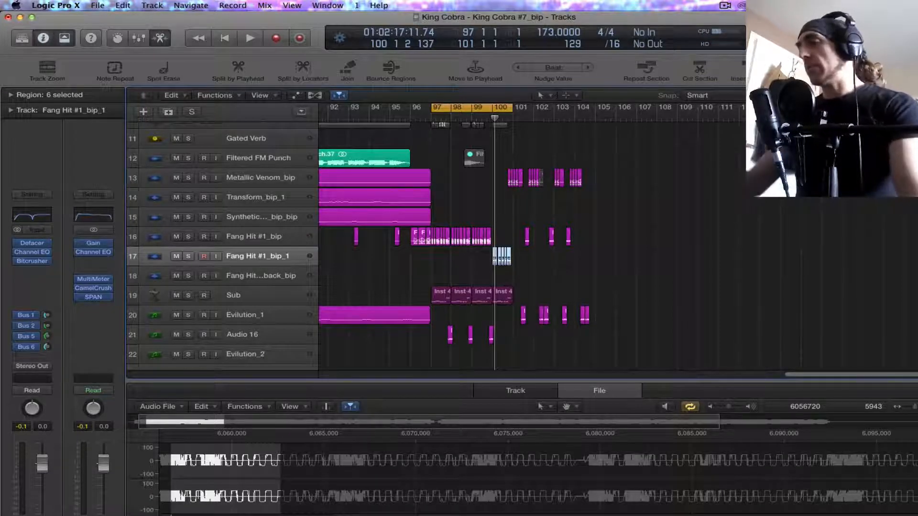
{"action": "key", "text": "super+Up"}
{"action": "key", "text": "super+Up"}
{"action": "key", "text": "super+Up"}
{"action": "key", "text": "super+Up"}
{"action": "key", "text": "super+Up"}
{"action": "key", "text": "super+Up"}
{"action": "left_click", "coordinate": [532, 117]}
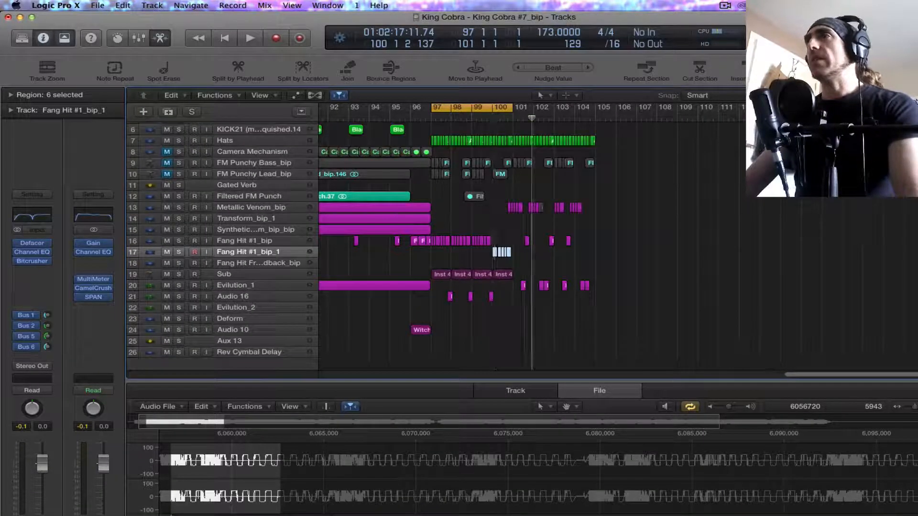
{"action": "key", "text": "super+Left"}
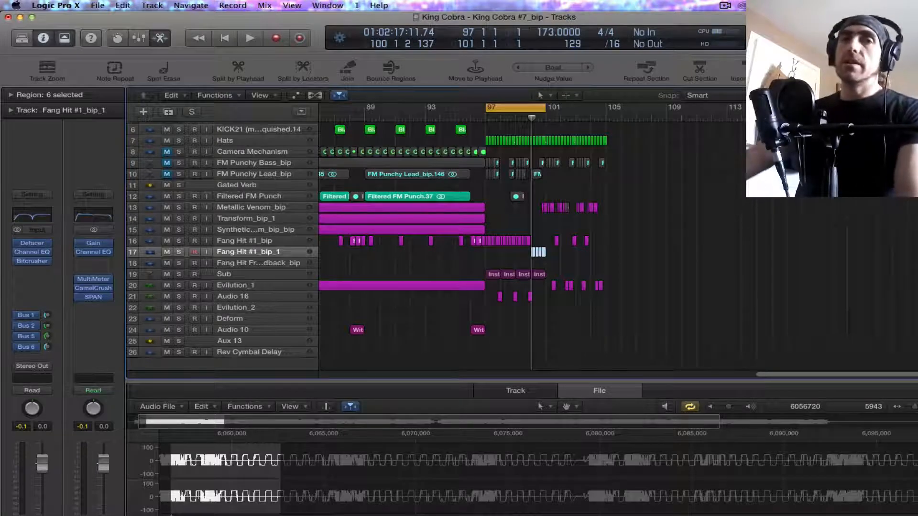